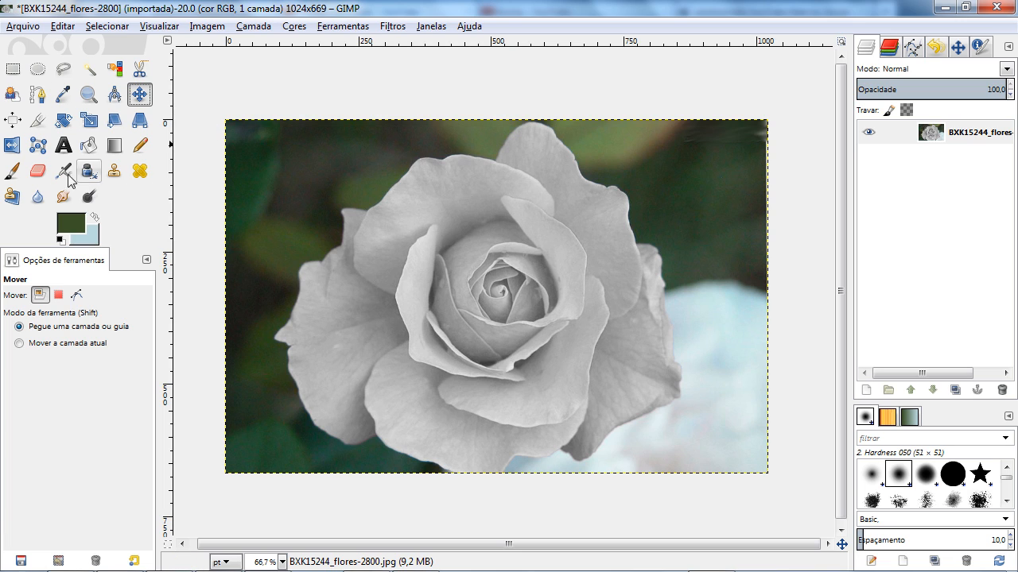
Activate the Align tool and pick the rose photo layer as the item to align.
left_click(14, 120)
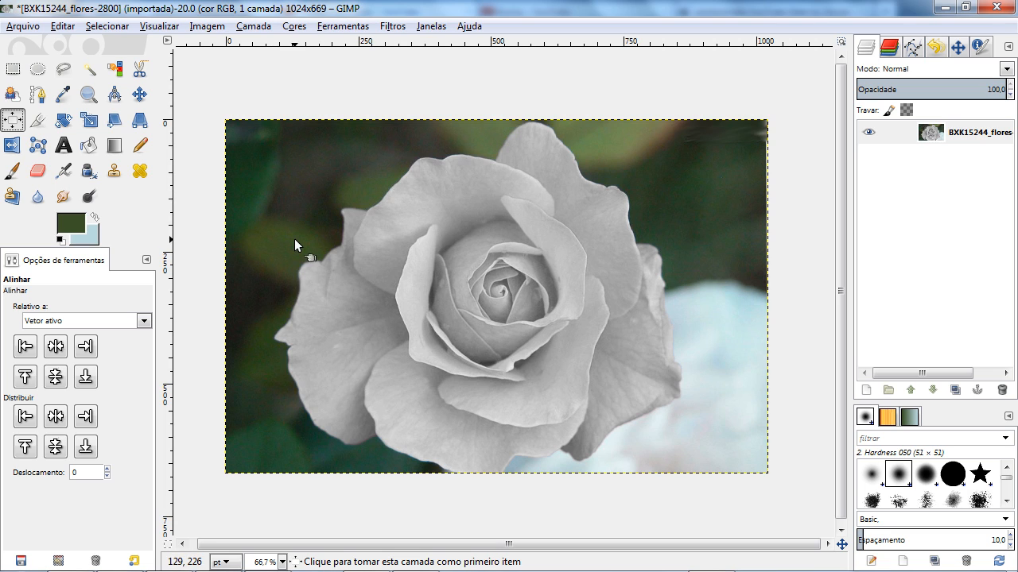
left_click(147, 322)
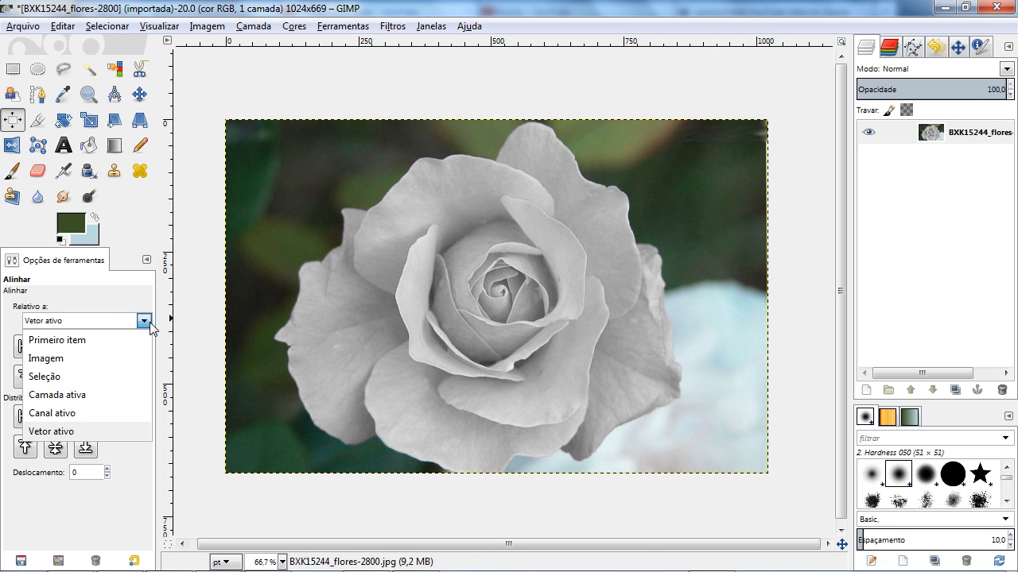
left_click(147, 323)
left_click(148, 323)
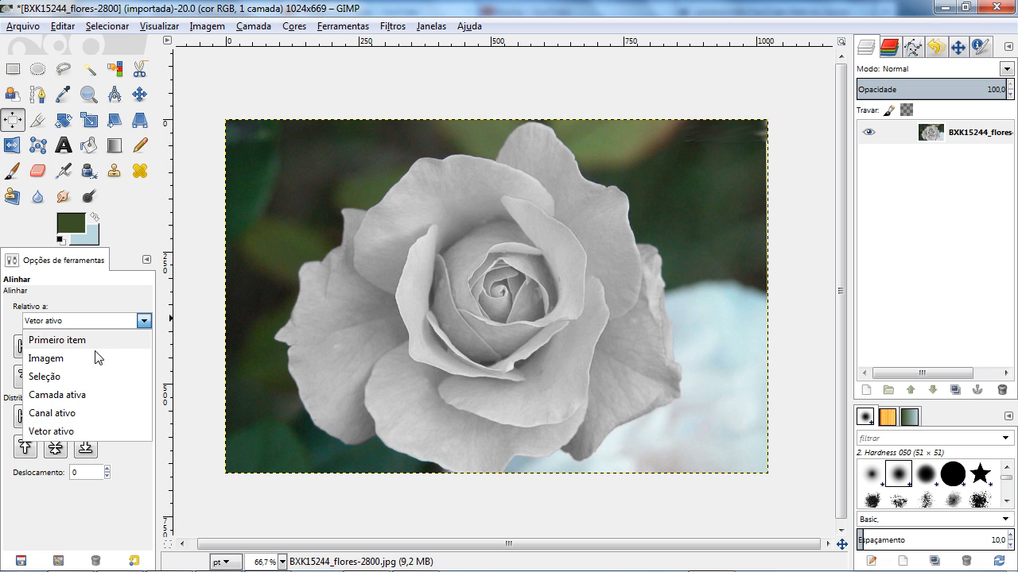
left_click(148, 322)
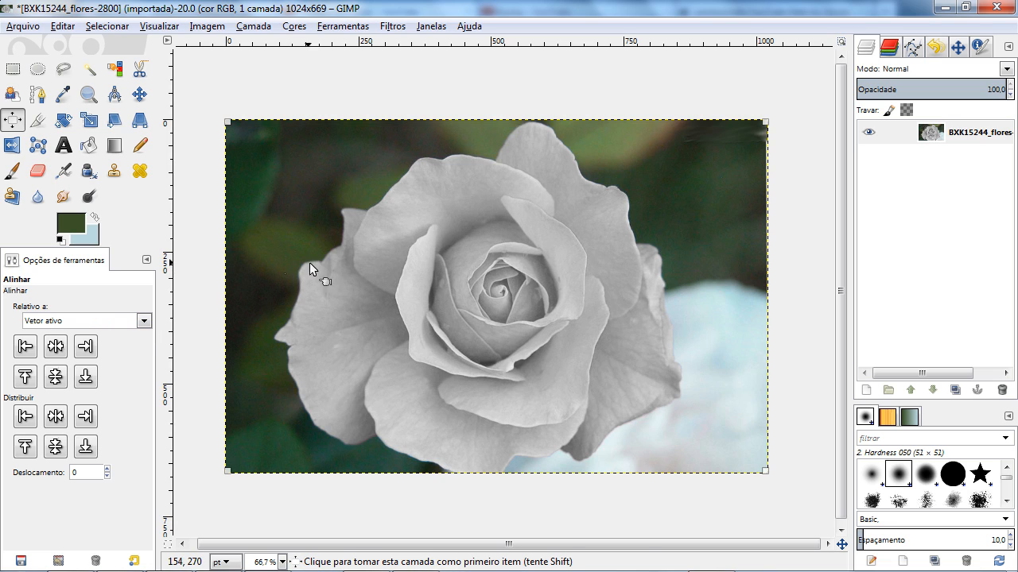
left_click_drag(351, 205, 464, 334)
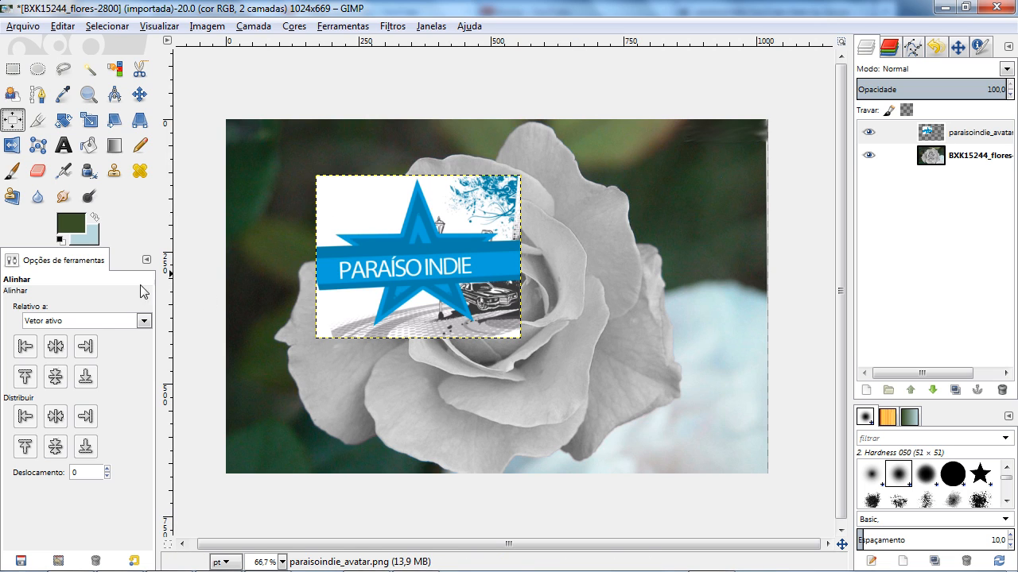
Pick the paraisoindie_avatar layer, set the alignment reference to Imagem, and centre the layer horizontally and vertically.
left_click_drag(289, 142, 552, 369)
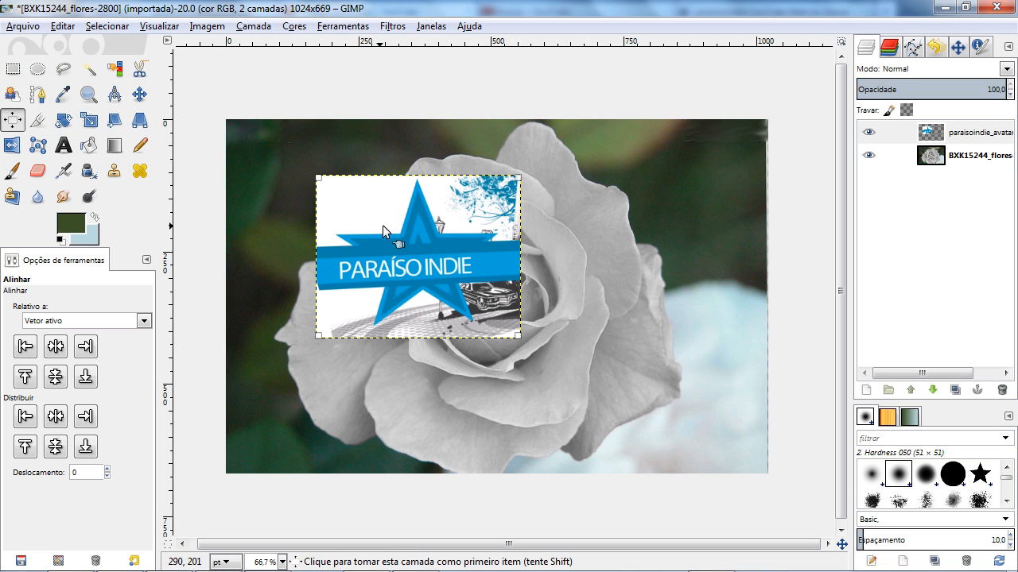
left_click(148, 323)
left_click(24, 286)
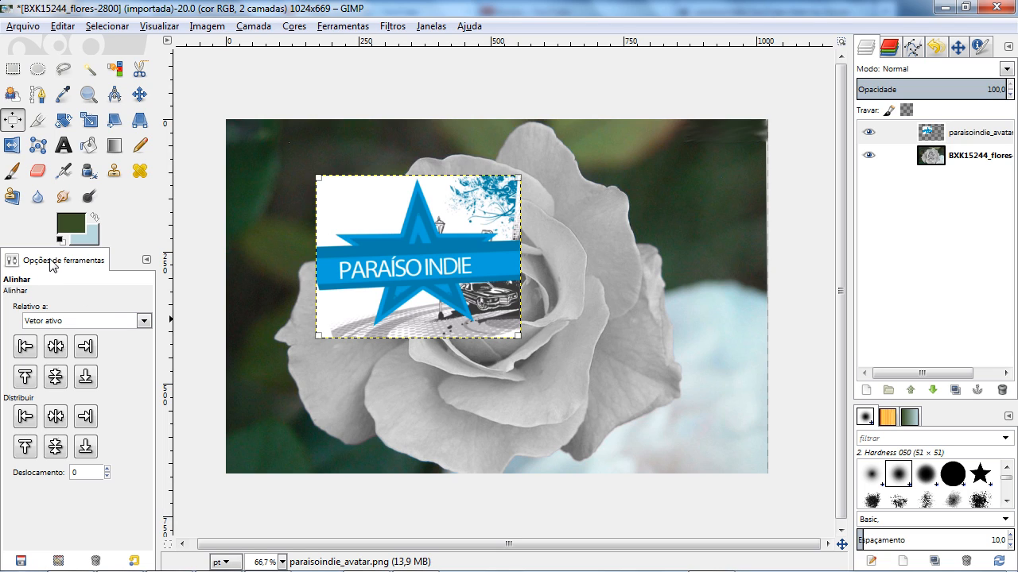
left_click(144, 320)
left_click(75, 300)
left_click(92, 319)
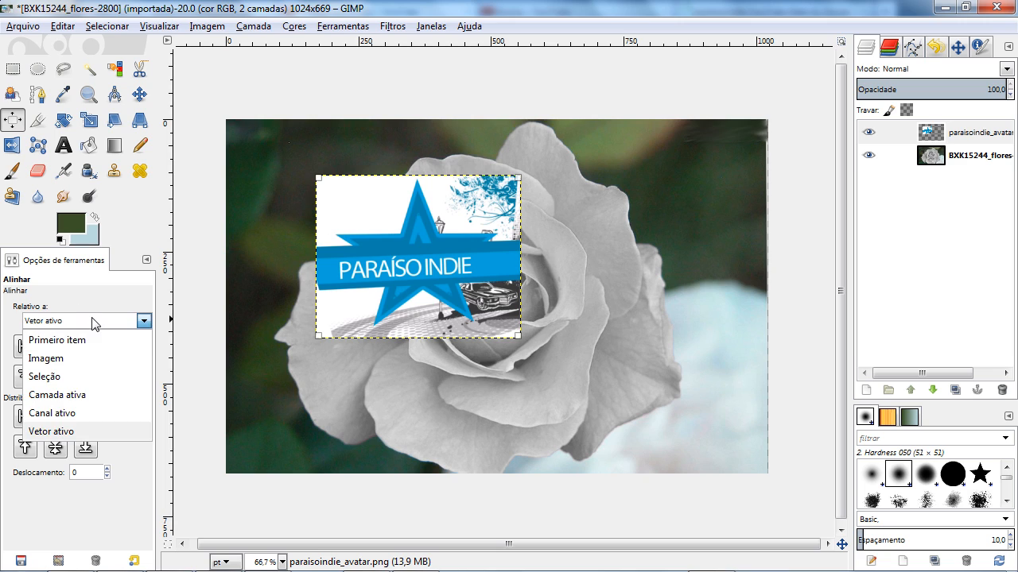
left_click(84, 359)
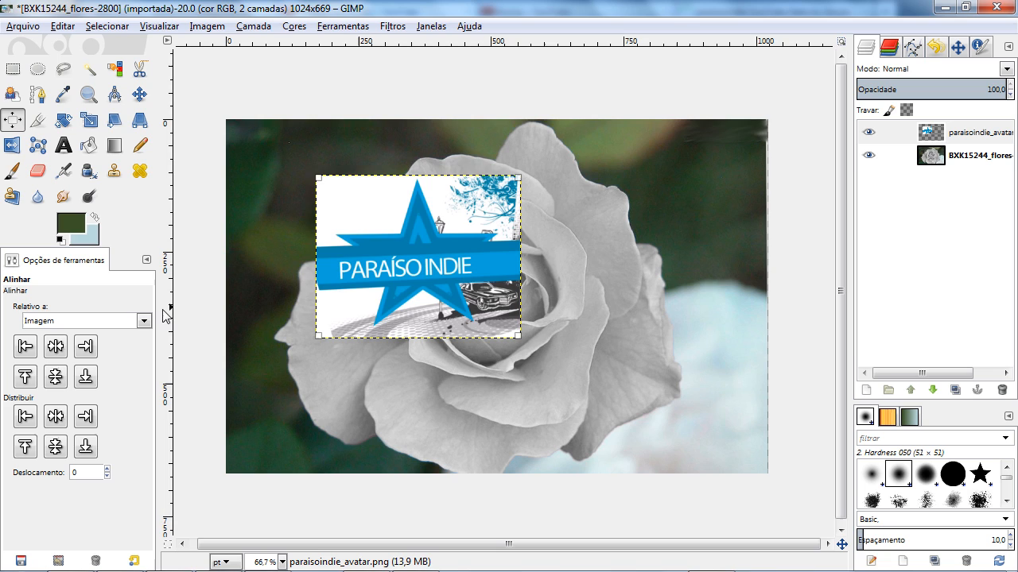
left_click(55, 345)
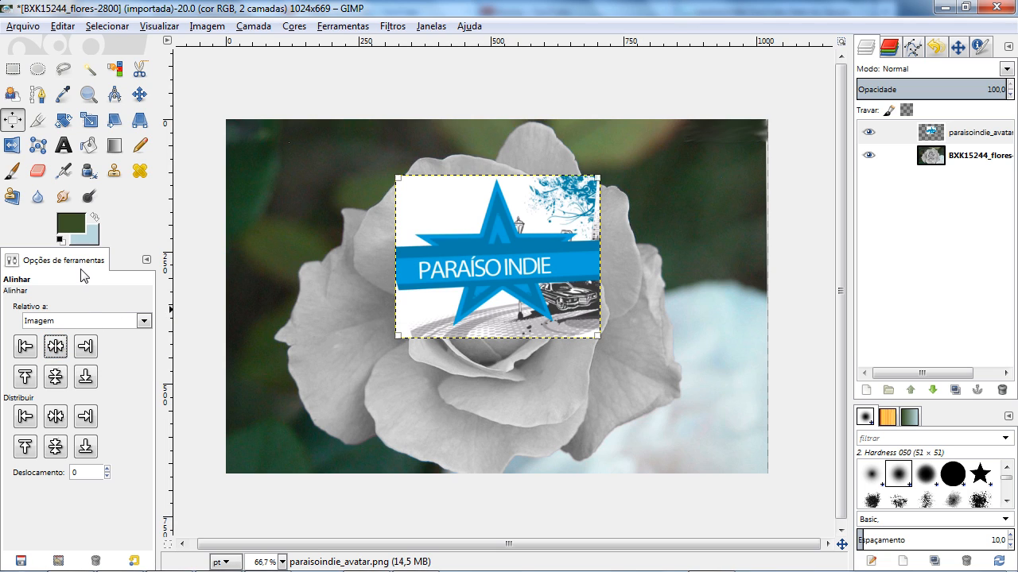
left_click(56, 377)
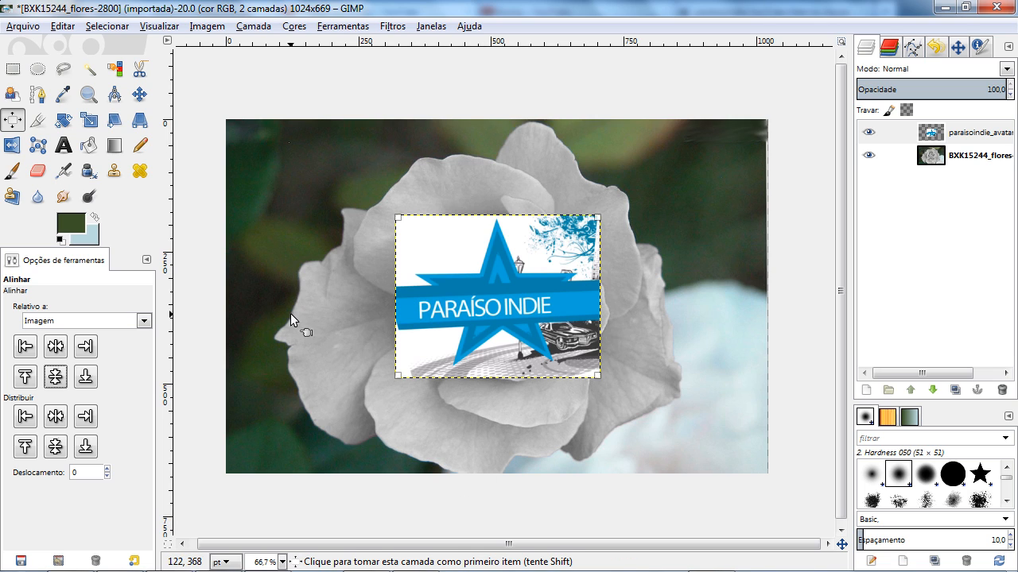
Set the alignment reference to Primeiro item and try aligning the avatar layer to the left and right edges and the horizontal centre.
left_click(144, 321)
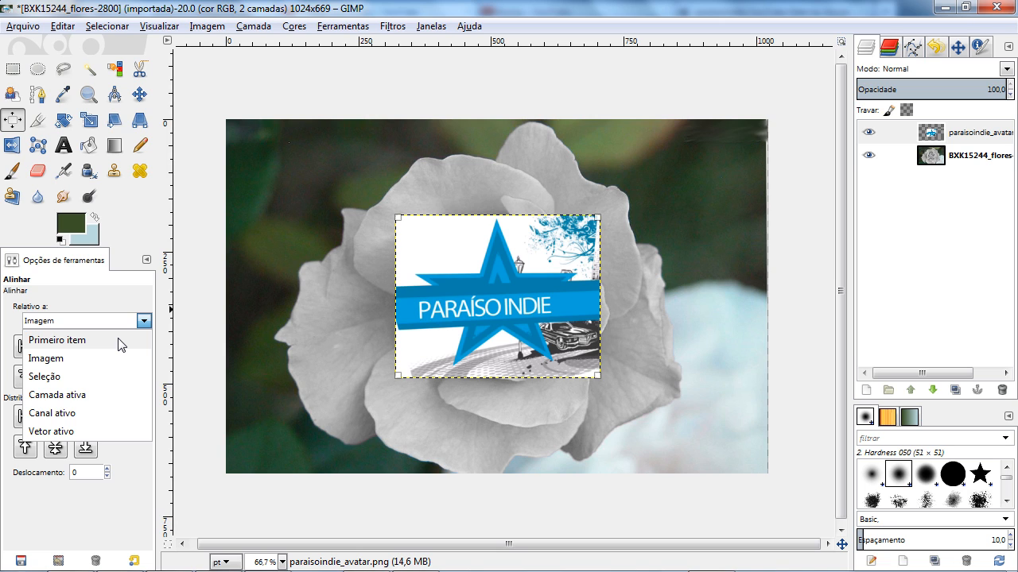
left_click(118, 341)
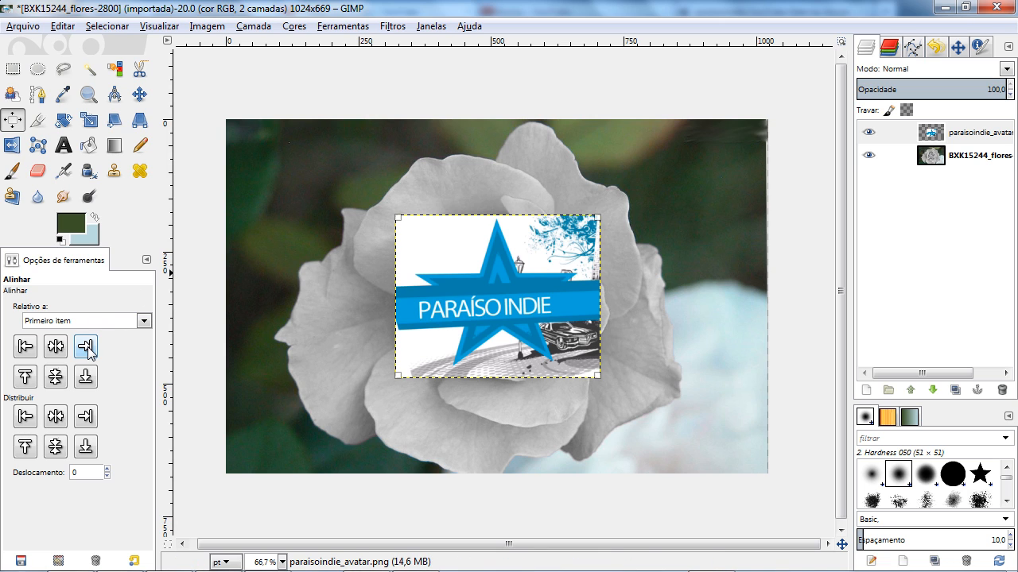
left_click(86, 346)
left_click(26, 346)
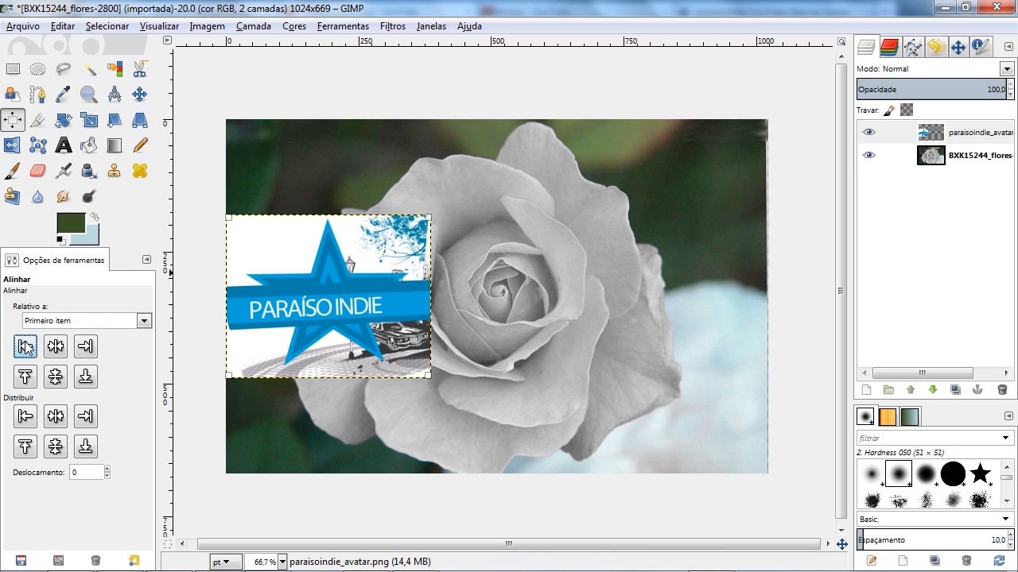
left_click(86, 345)
left_click(86, 377)
left_click(54, 346)
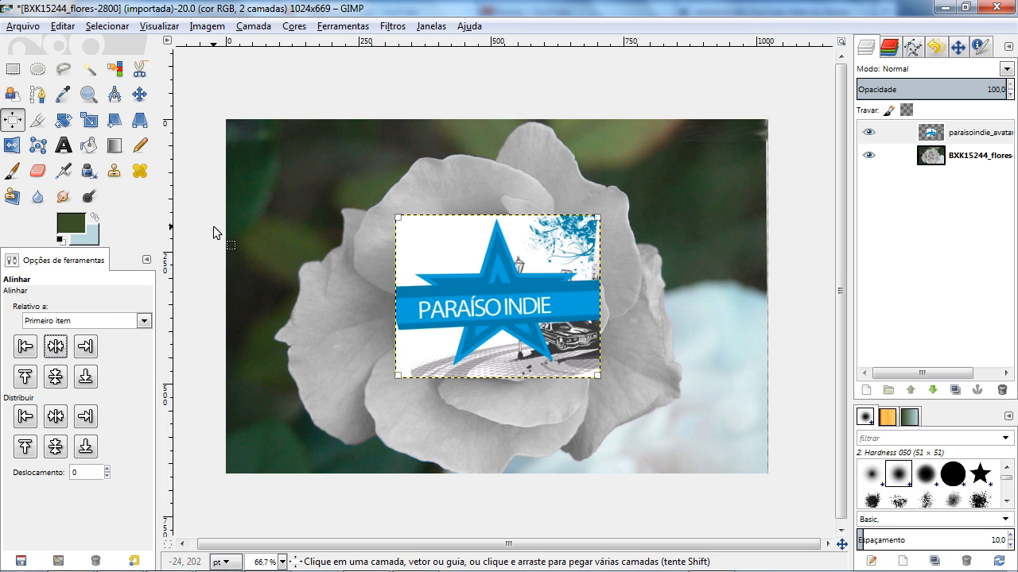
Pick both layers together and try aligning their left edges and distributing their right edges.
left_click_drag(196, 89, 786, 489)
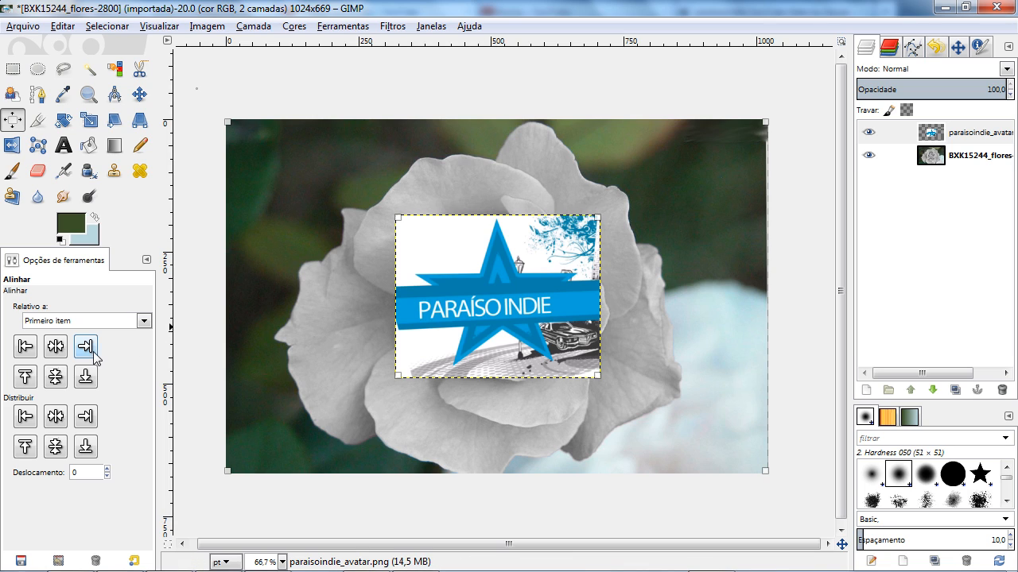
left_click(27, 348)
left_click(83, 417)
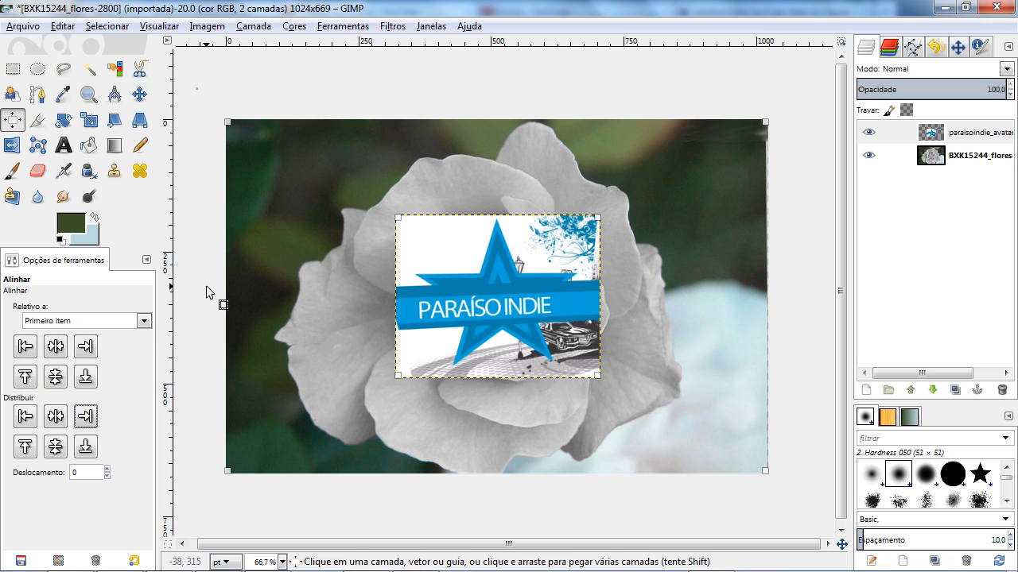
Pick the avatar layer as the first item, add the rose layer, and try aligning their right edges.
left_click(346, 174)
left_click(443, 266)
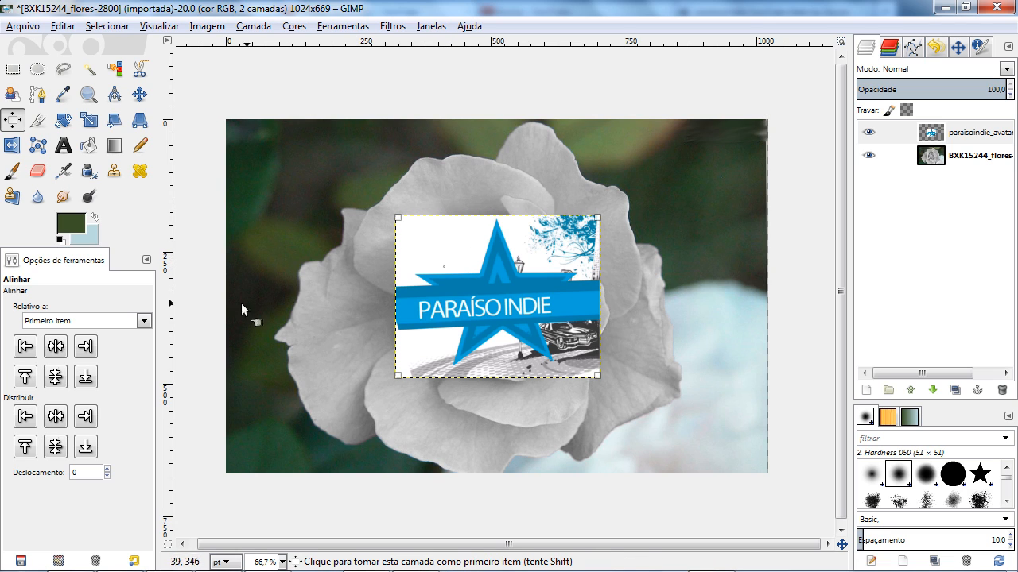
left_click(258, 240, "shift")
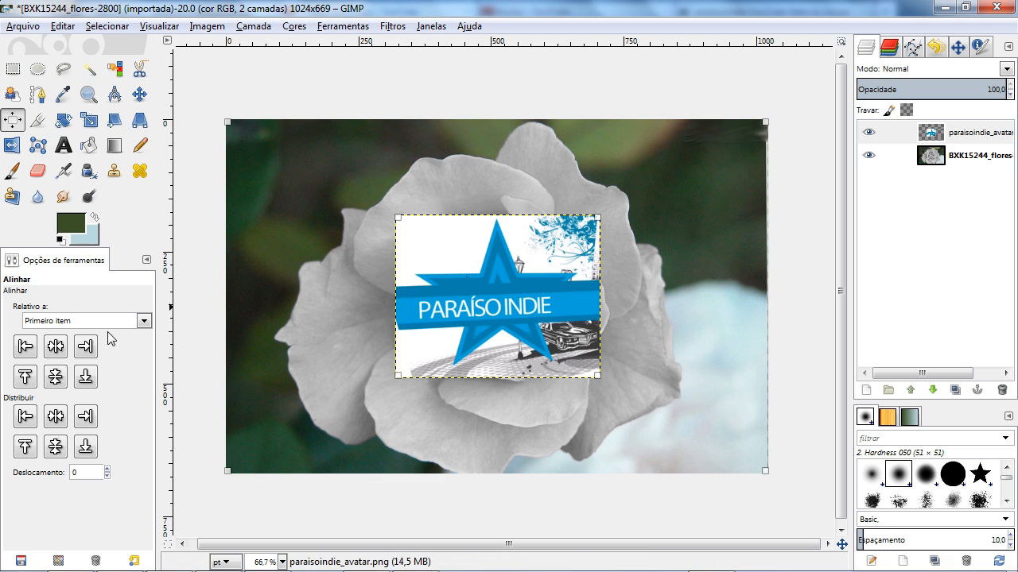
left_click(85, 346)
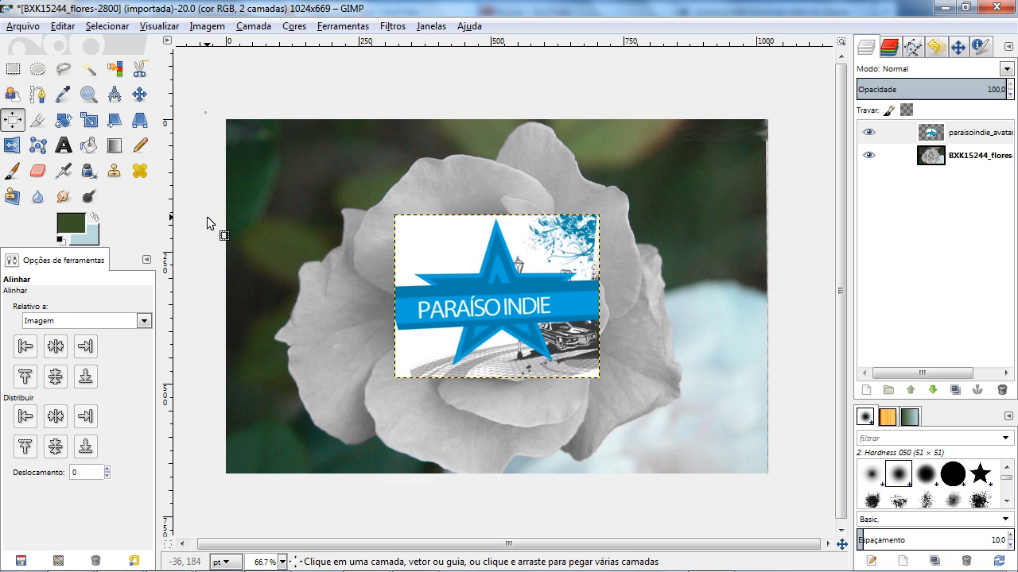
left_click(144, 321)
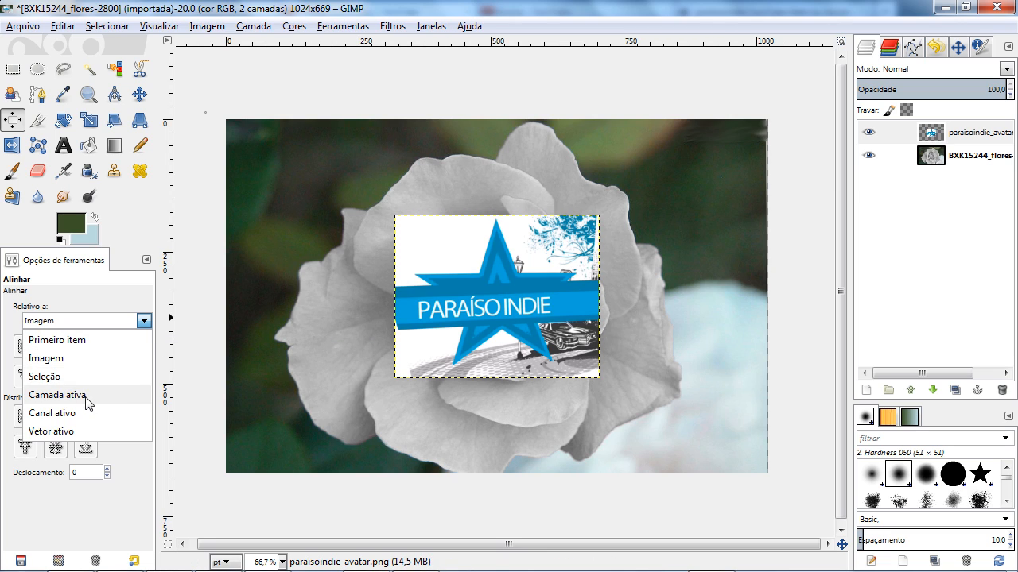
left_click(144, 320)
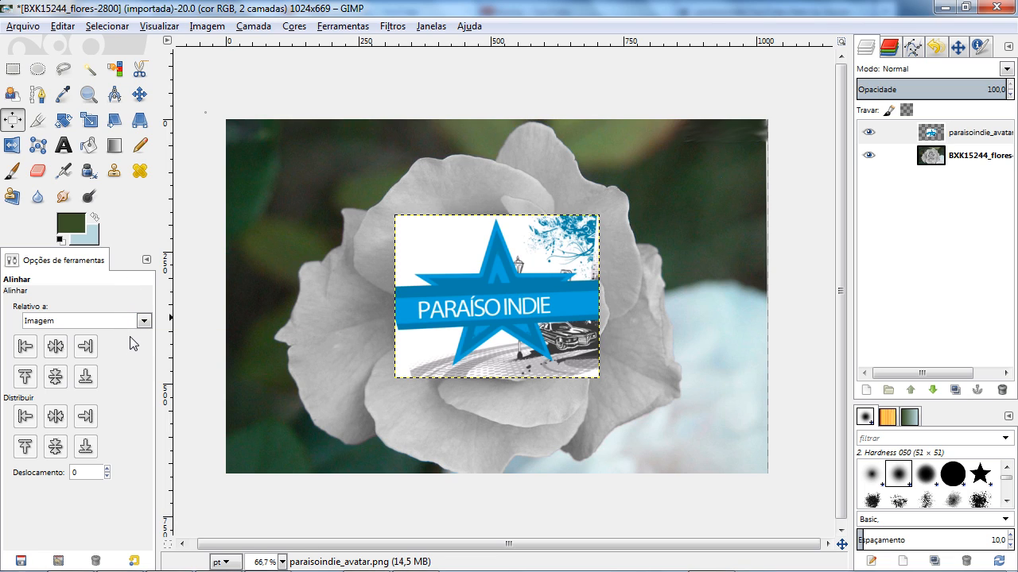
left_click(144, 321)
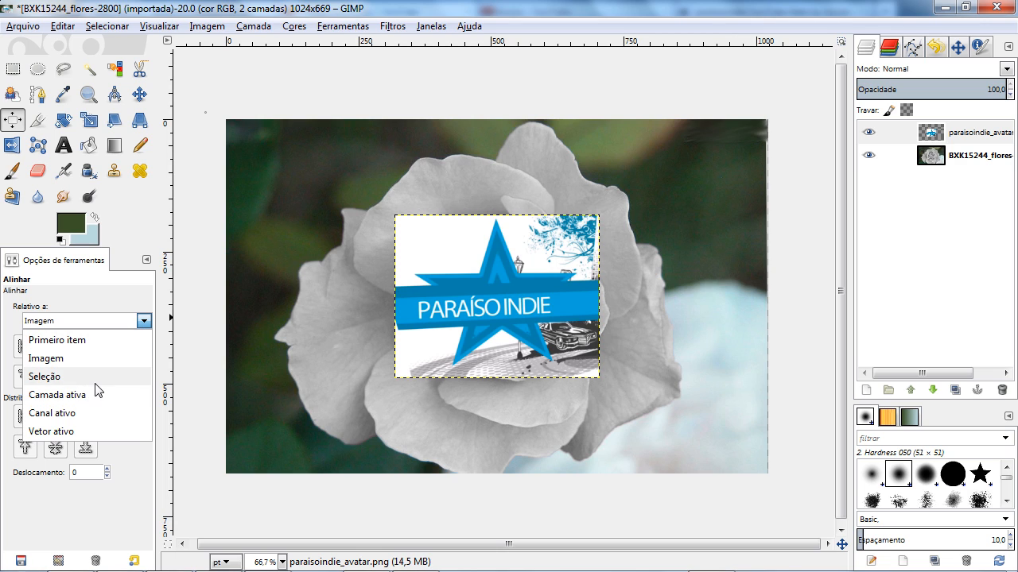
left_click(144, 321)
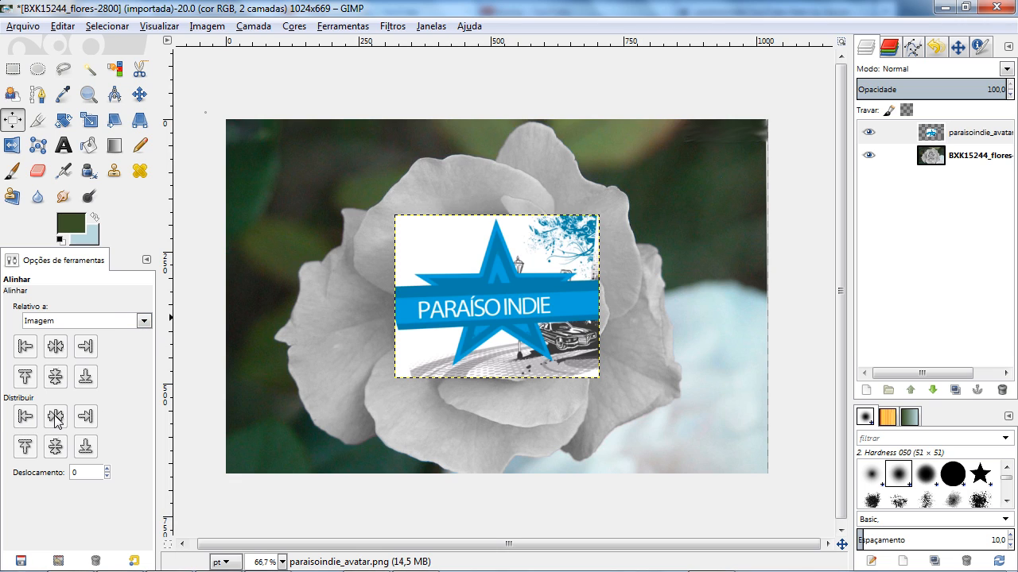
Pick the avatar layer, try the horizontal and vertical distribution modes relative to Imagem, and return it to the image centre.
left_click(399, 279)
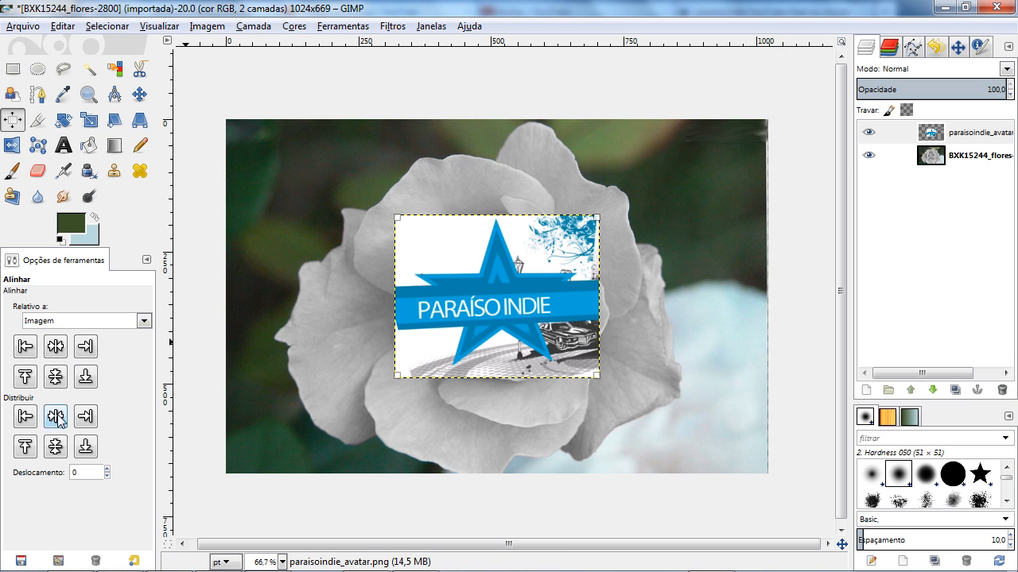
left_click(86, 446)
left_click(25, 416)
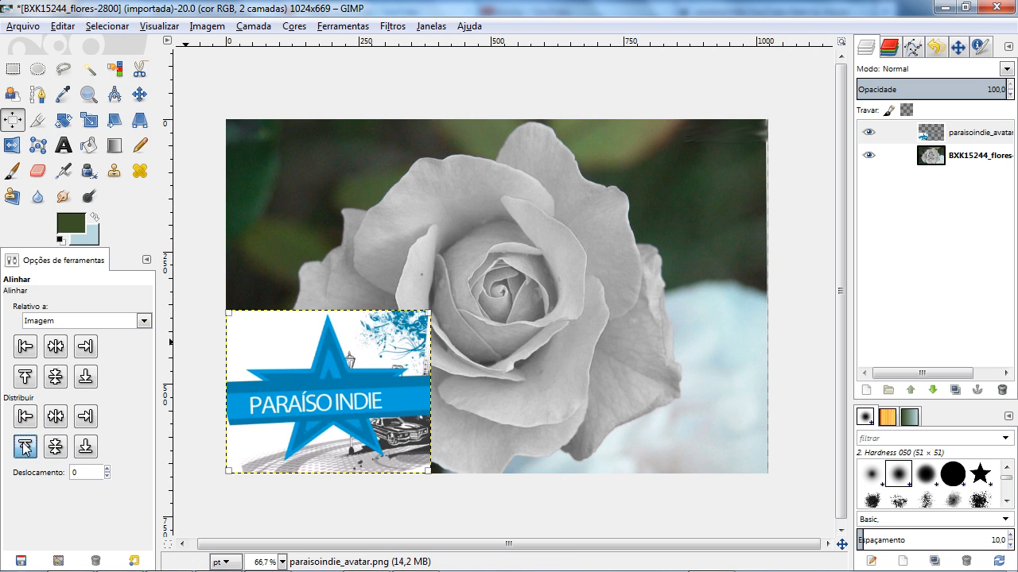
left_click(25, 446)
left_click(55, 446)
left_click(54, 416)
left_click(85, 416)
left_click(85, 446)
left_click(55, 416)
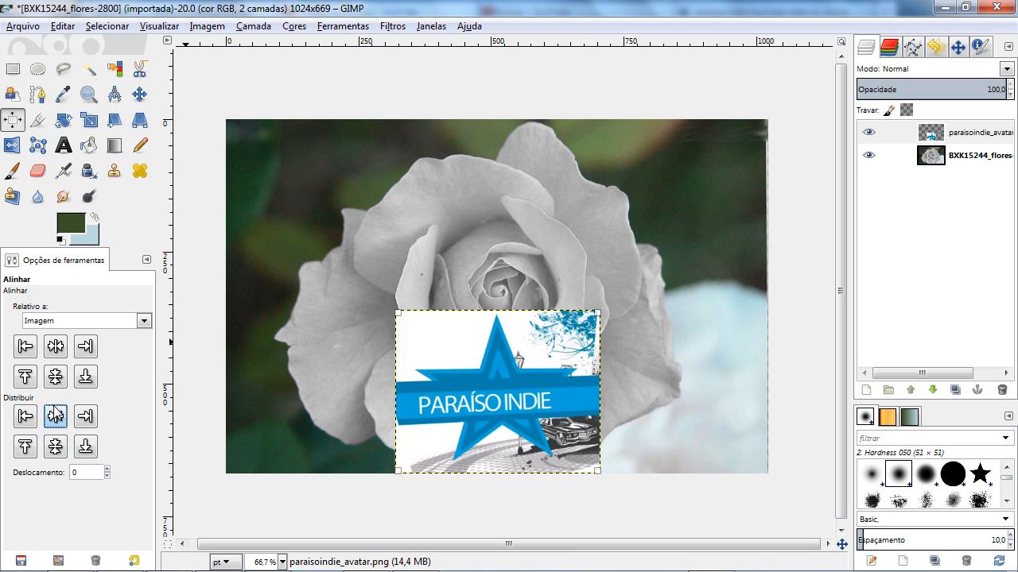
left_click(25, 416)
left_click(25, 446)
left_click(55, 446)
left_click(85, 446)
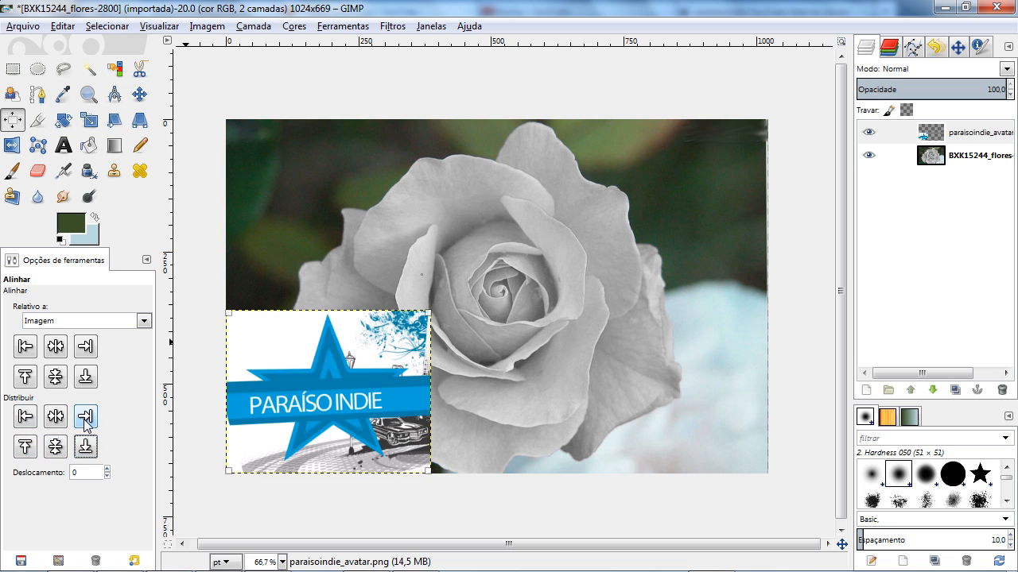
left_click(85, 416)
left_click(55, 416)
left_click(55, 446)
left_click(85, 446)
left_click(85, 416)
left_click(55, 416)
left_click(55, 446)
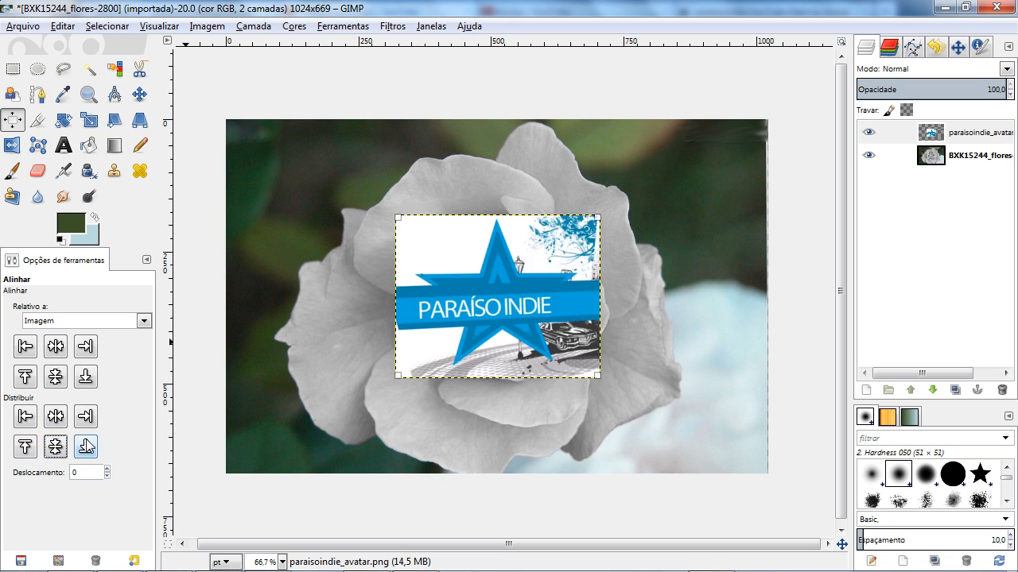
left_click(85, 446)
left_click(85, 416)
left_click(55, 415)
left_click(55, 446)
left_click(85, 446)
left_click(85, 415)
left_click(55, 416)
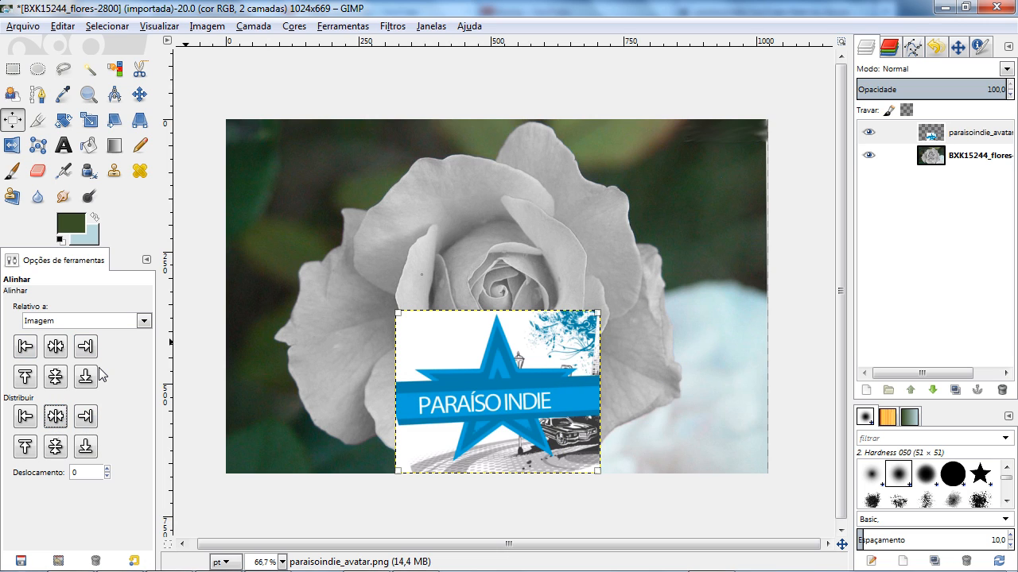
left_click(55, 378)
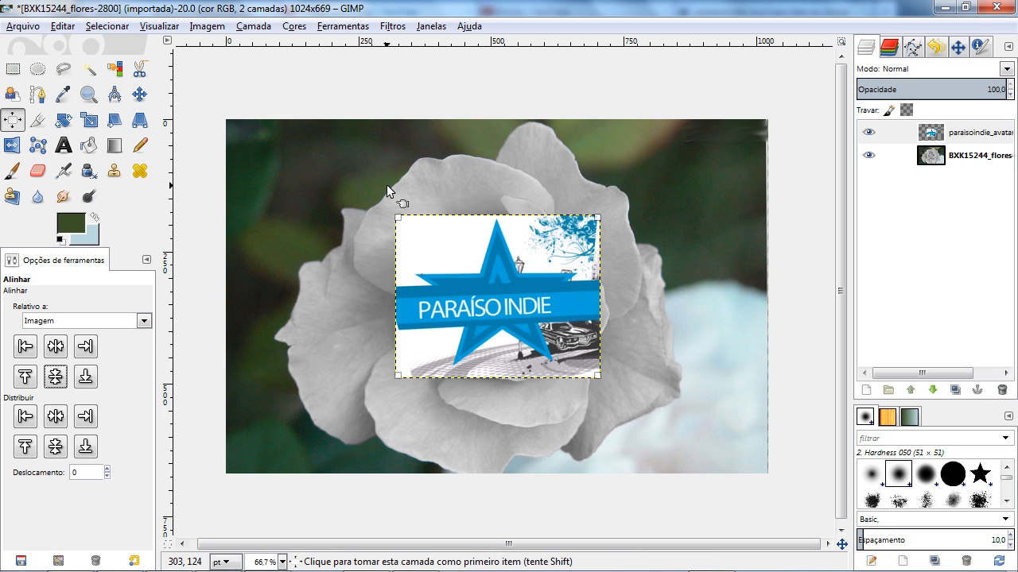
Activate the Crop tool and delete the paraisoindie_avatar layer.
left_click(38, 121)
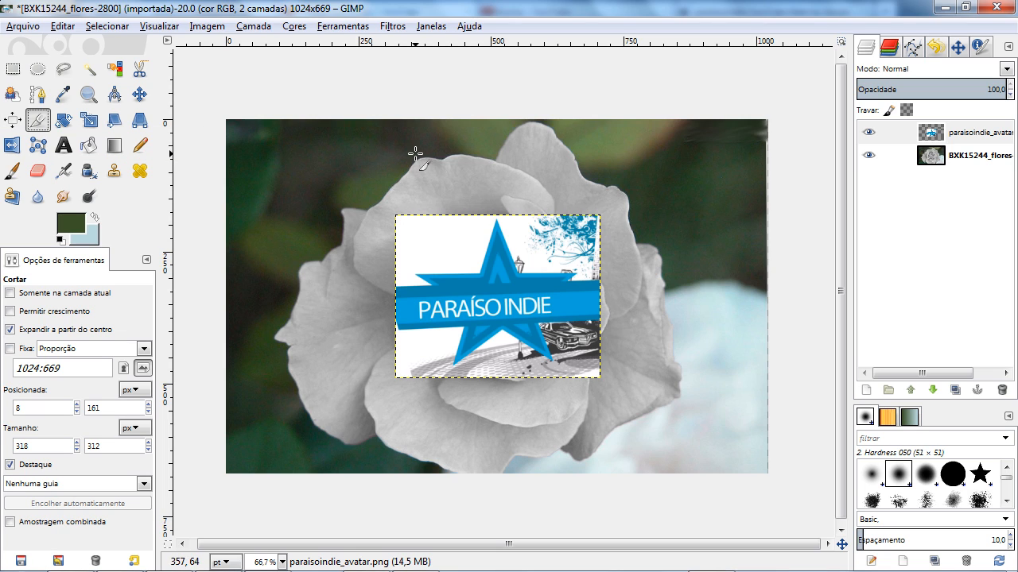
left_click(999, 139)
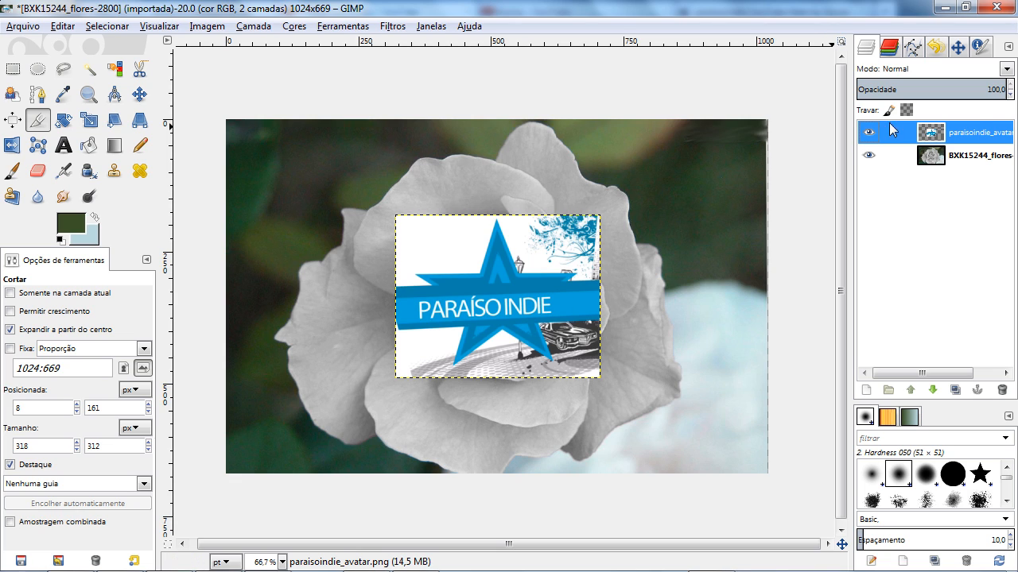
left_click(1001, 391)
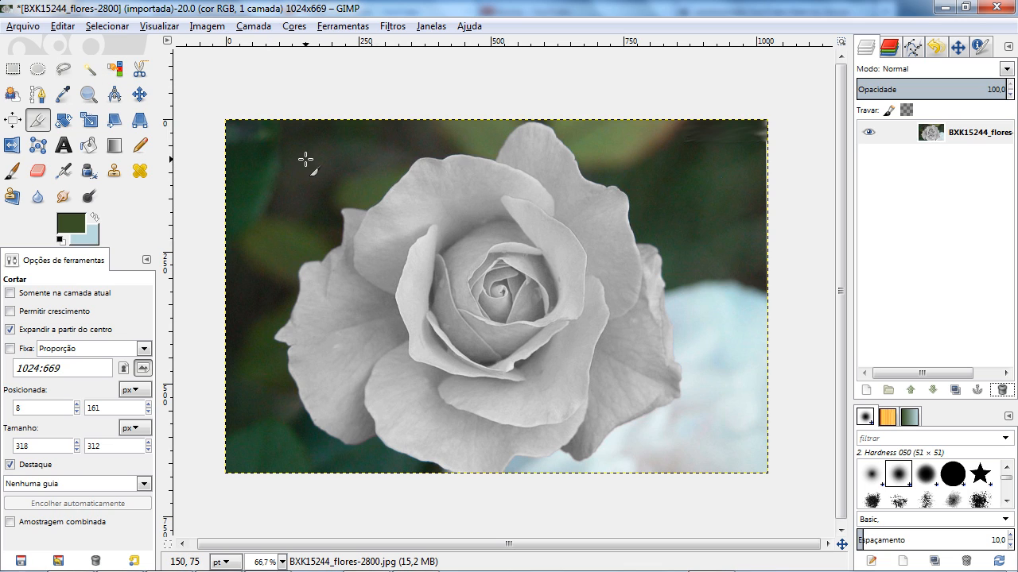
Turn off Expandir a partir do centro for the Crop tool.
key("ctrl")
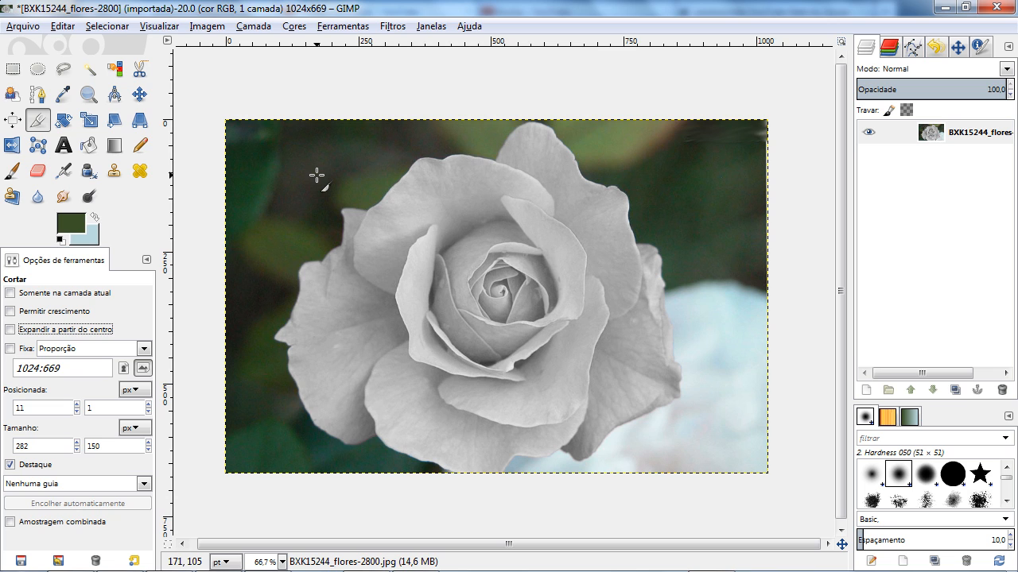
Try cropping the image to about 626 × 460 px around the rose, adjusting the crop edges first, and undo the crop.
left_click_drag(316, 175, 673, 419)
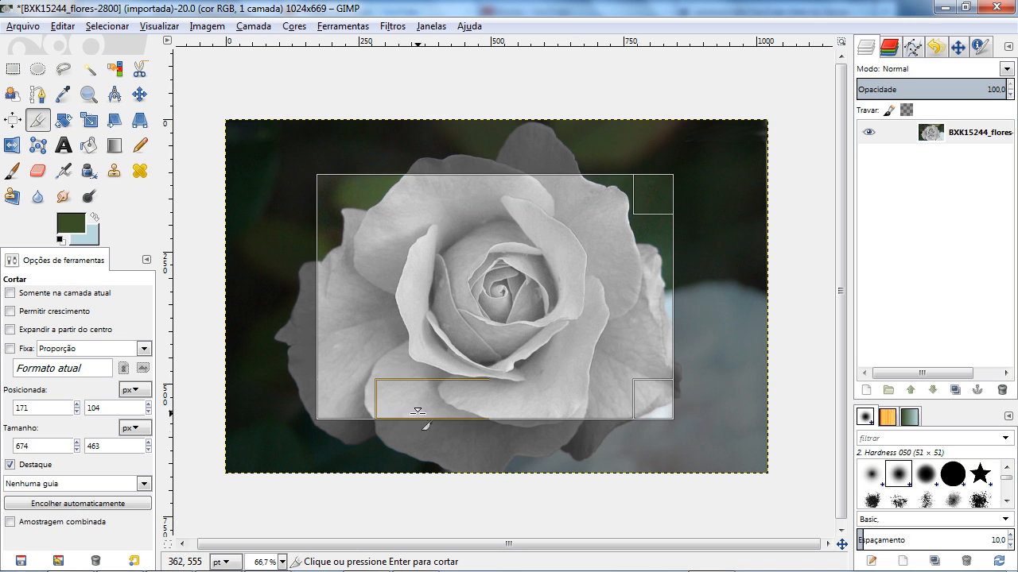
mouse_move(515, 200)
left_mouse_down()
mouse_move(517, 173)
mouse_move(515, 220)
mouse_move(517, 171)
mouse_move(512, 198)
left_mouse_up()
left_click_drag(651, 238, 618, 314)
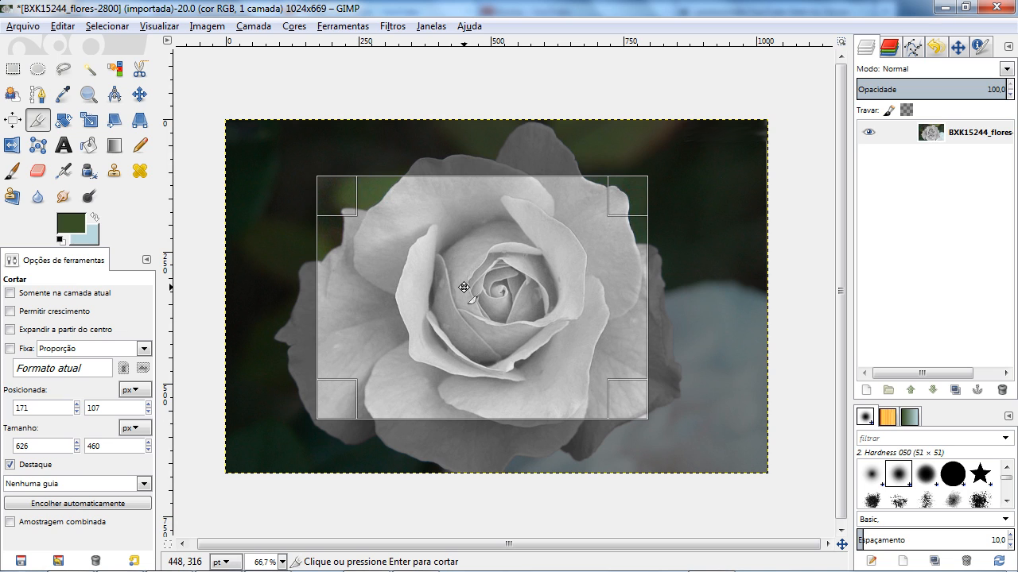
left_click(464, 287)
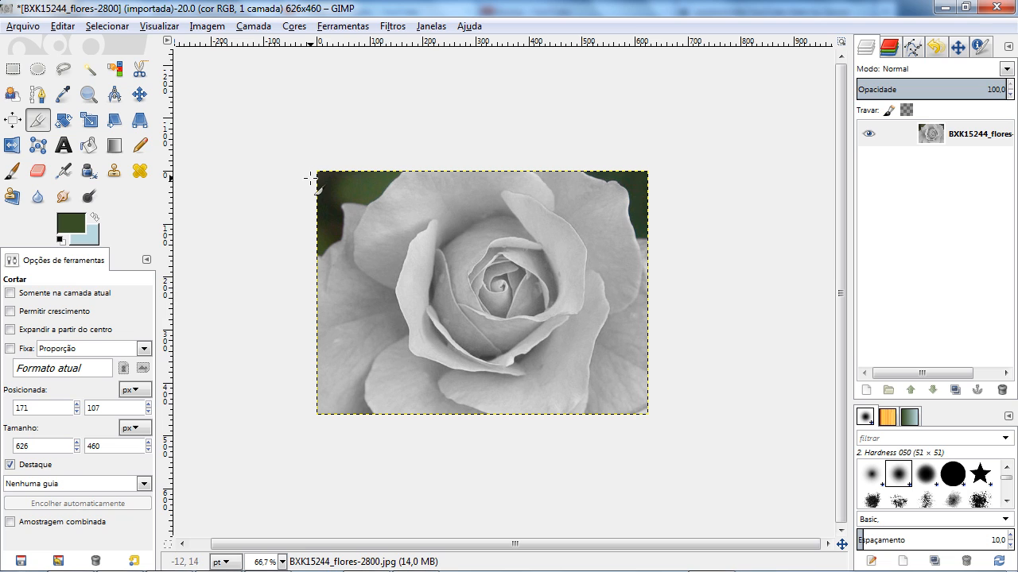
key("ctrl+z")
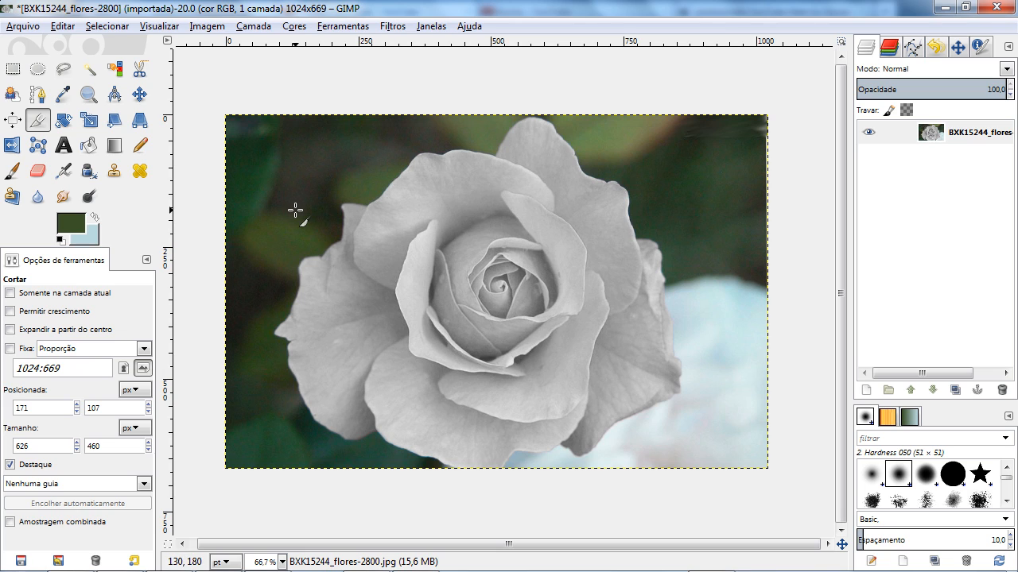
Step through the undo history between Cortar imagem, Remover camada and Arranjar objetos, and return to the Remover camada state.
left_click(936, 49)
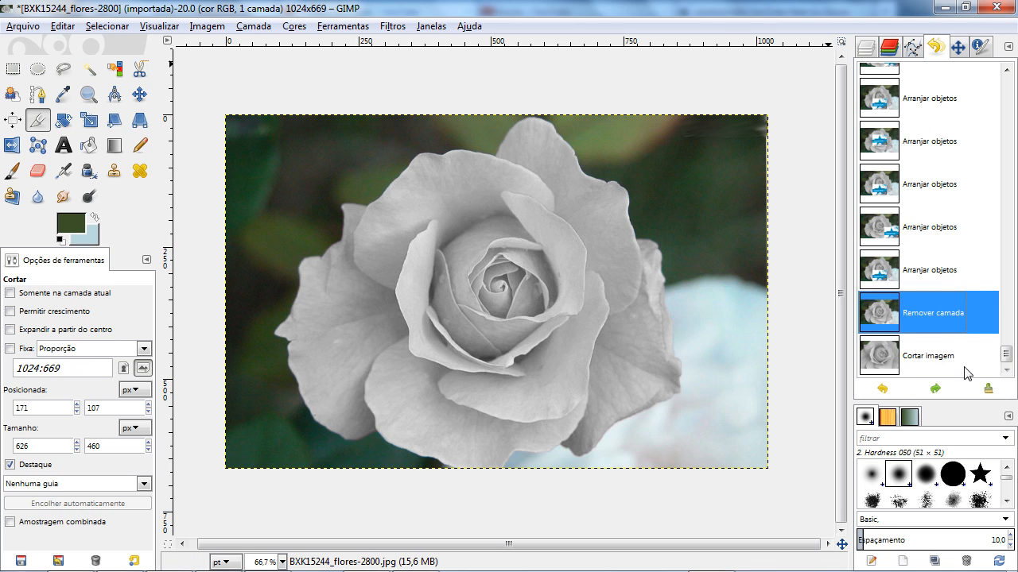
left_click(940, 358)
left_click(933, 319)
left_click(921, 270)
left_click(916, 316)
left_click(914, 362)
left_click(914, 316)
left_click(919, 270)
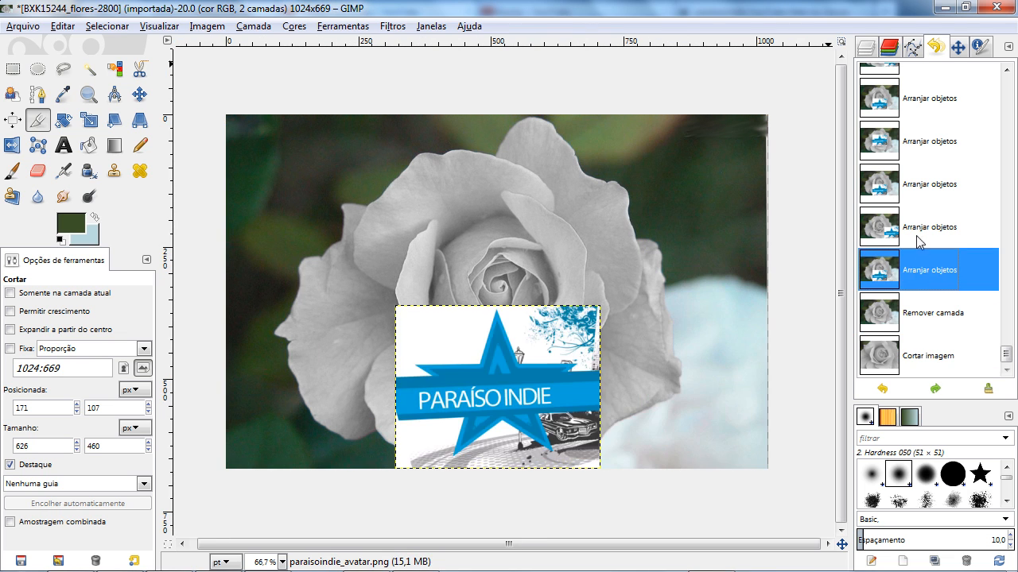
left_click(920, 229)
left_click(920, 270)
left_click(874, 318)
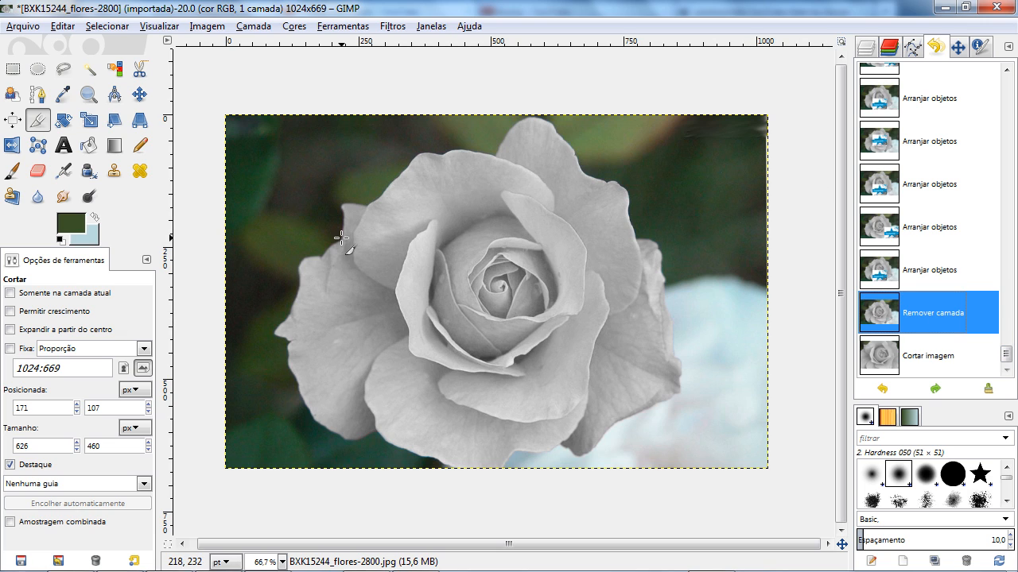
left_click(868, 47)
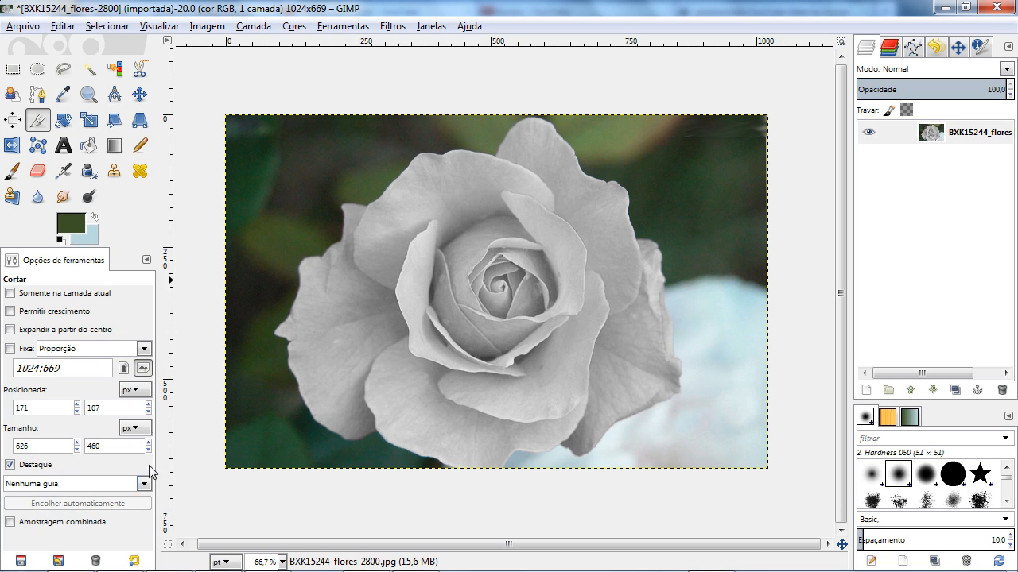
Turn on Somente na camada atual for the Crop tool and restore the removed avatar layer through the undo history.
left_click(69, 296)
left_click(939, 49)
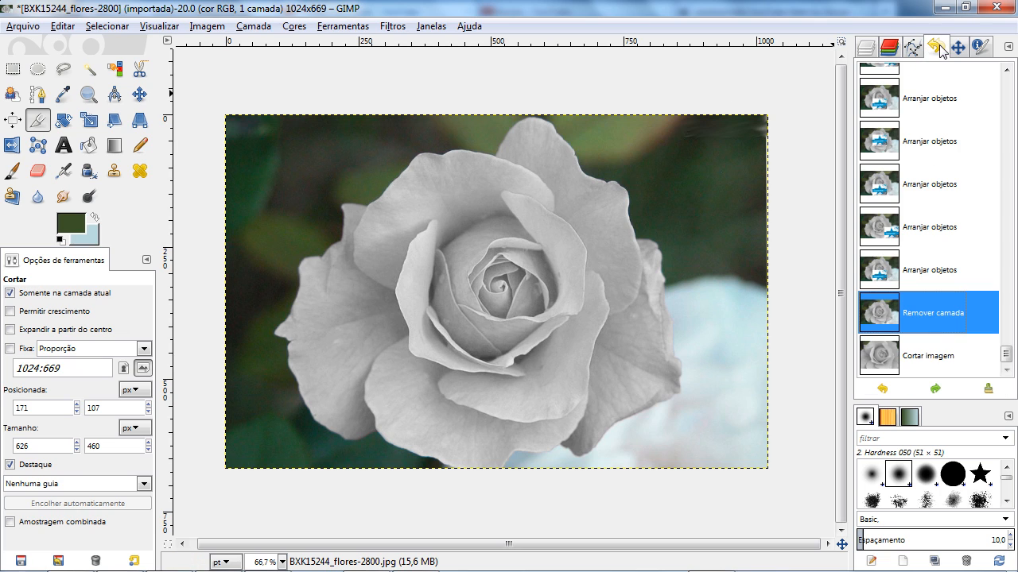
left_click(924, 274)
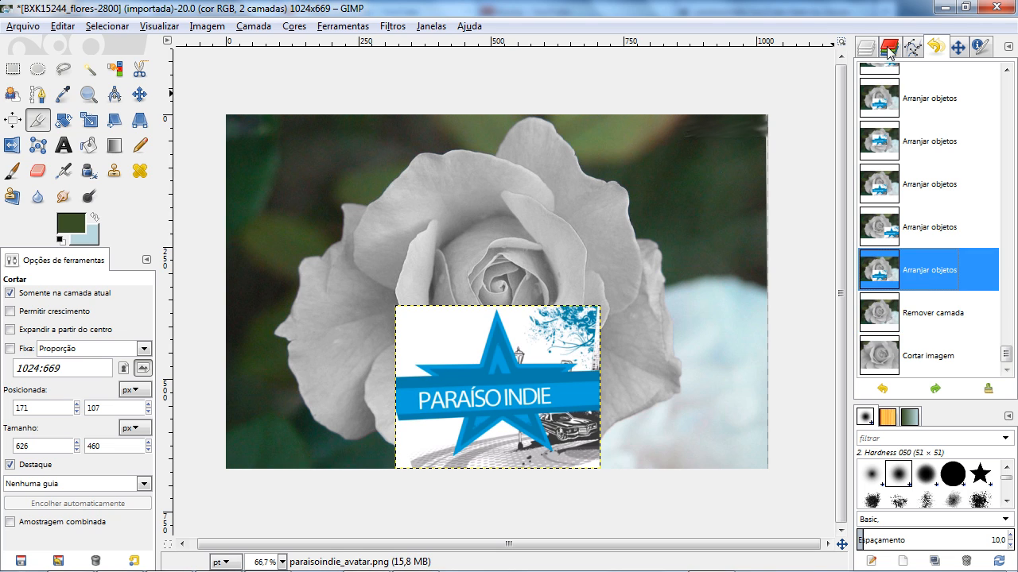
left_click(866, 47)
Try cropping only the rose layer to about 564 × 399 px, and undo the crop.
left_click(950, 157)
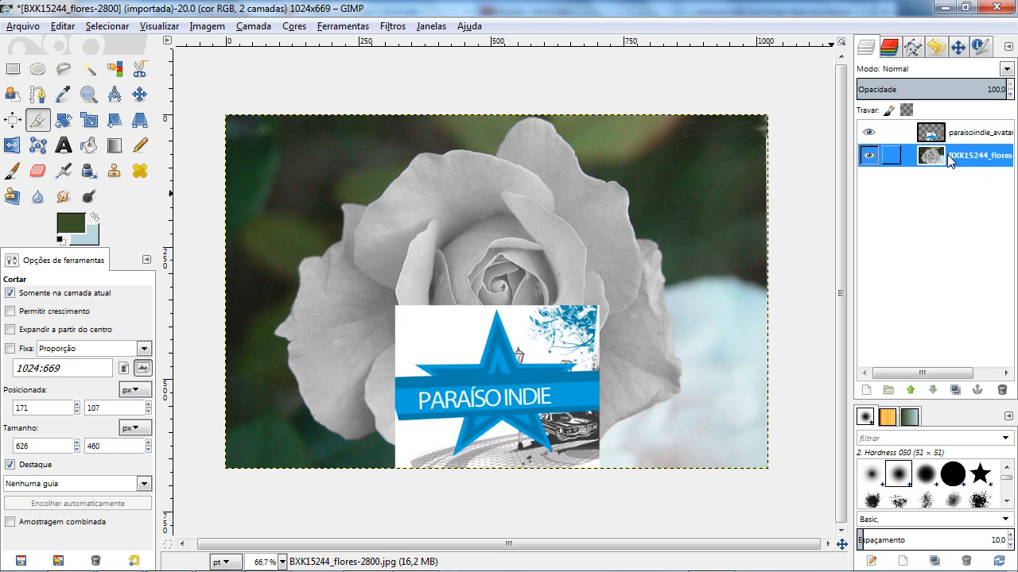
left_click(950, 133)
left_click(958, 155)
left_click(982, 133)
left_click(982, 163)
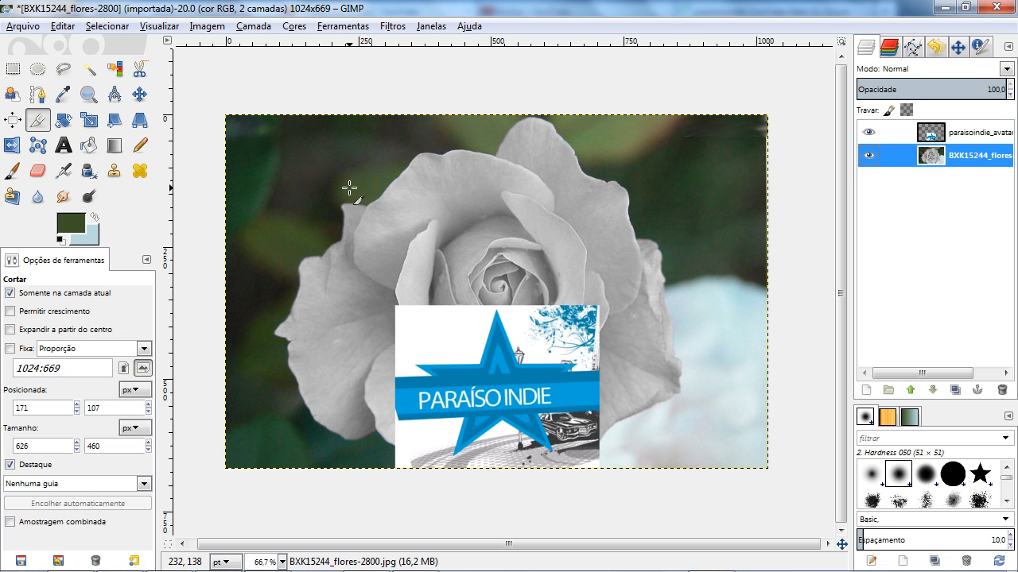
left_click_drag(344, 189, 643, 400)
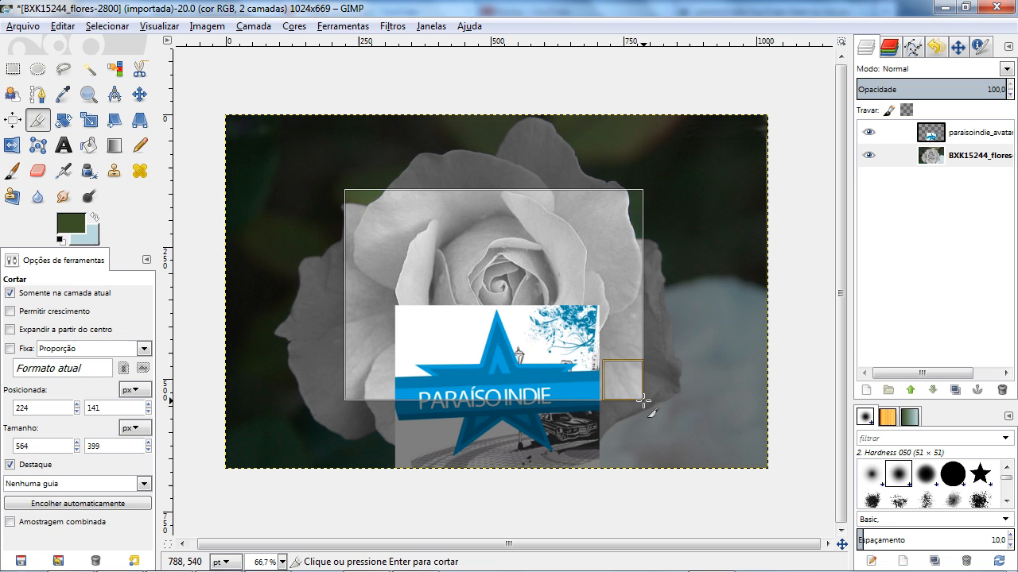
left_click(567, 252)
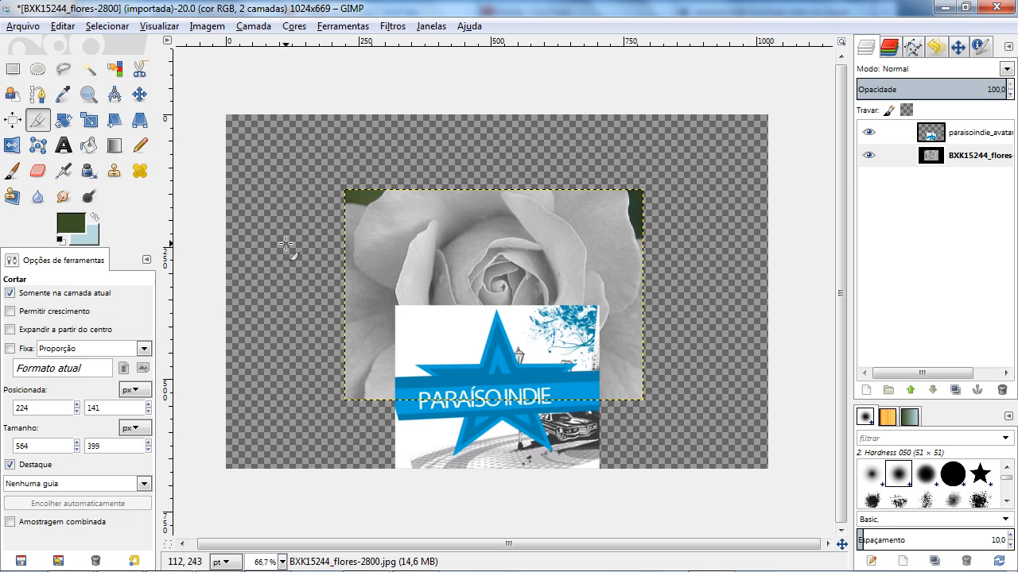
key("ctrl+z")
Turn off Somente na camada atual, try cropping the whole image to about 624 × 409 px, and undo it.
left_click(73, 294)
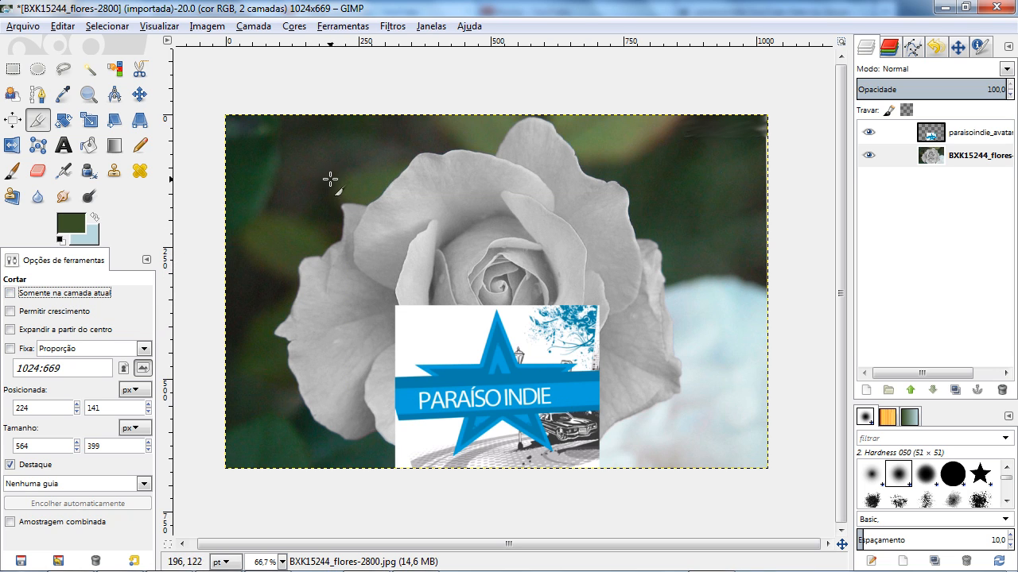
left_click_drag(330, 180, 660, 397)
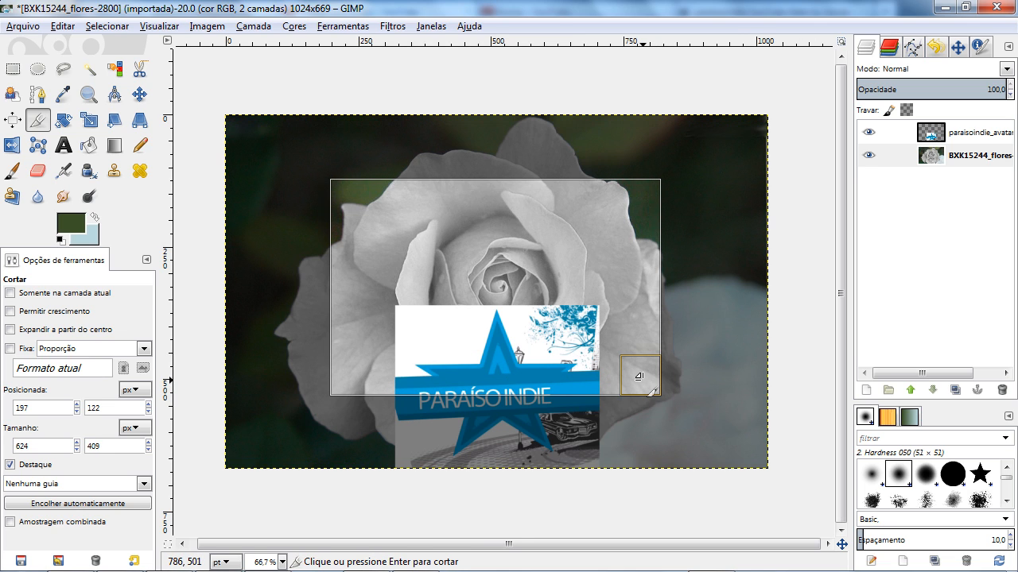
left_click(637, 377)
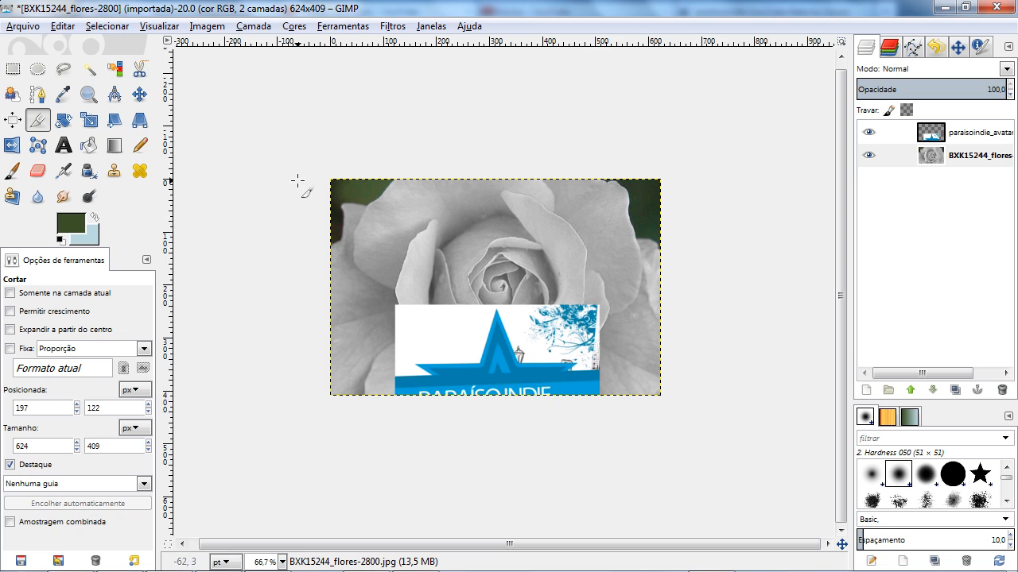
key("ctrl+z")
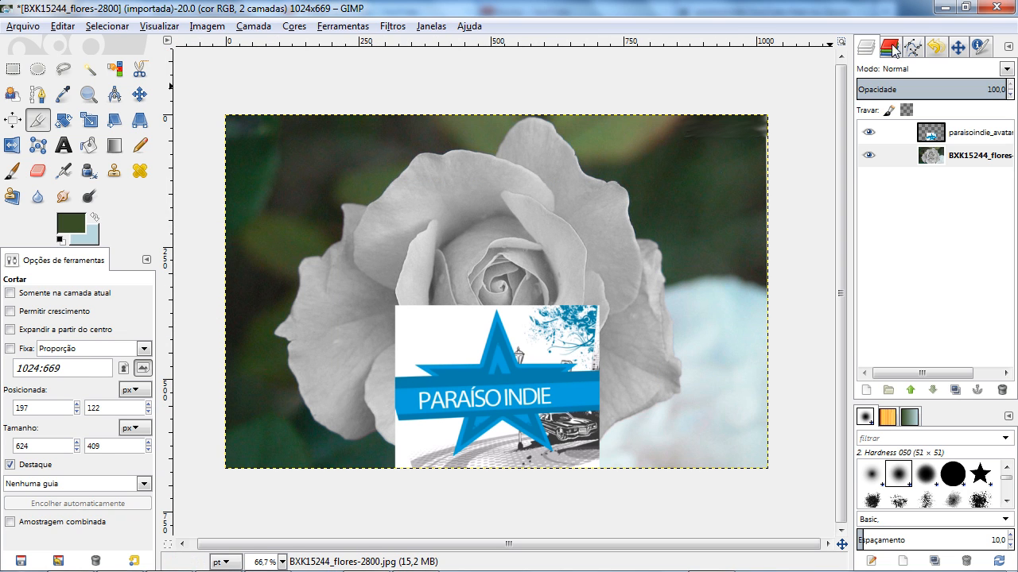
Revert the image to an early Adicionar âncora state in the undo history, before the avatar layer was added.
left_click(938, 49)
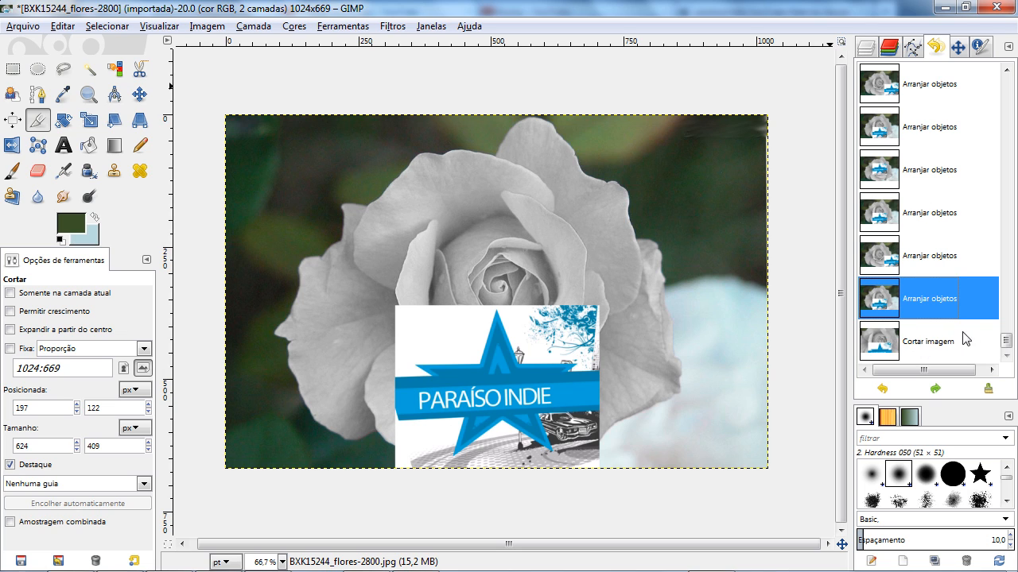
left_click_drag(1006, 342, 1005, 110)
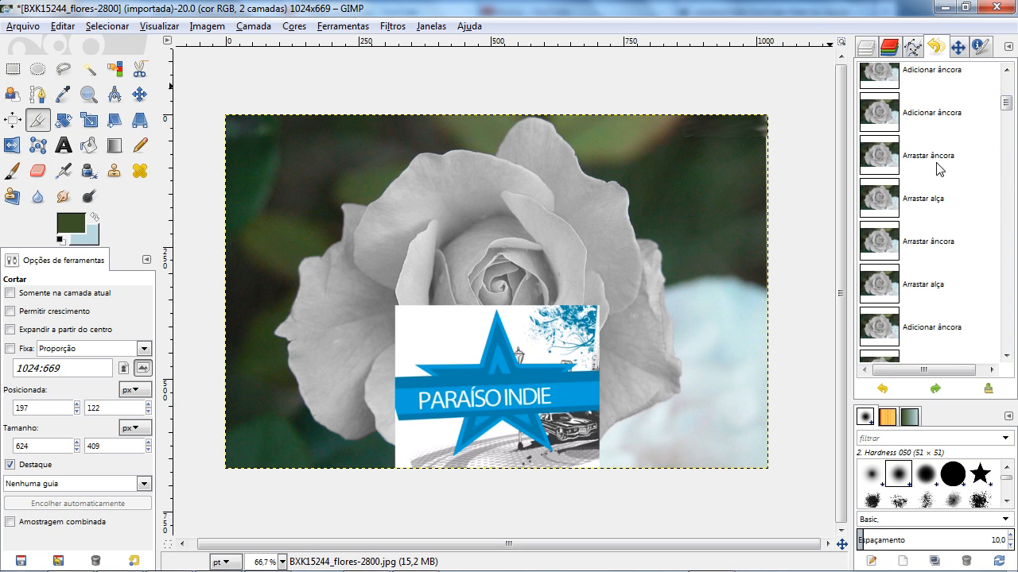
left_click(929, 116)
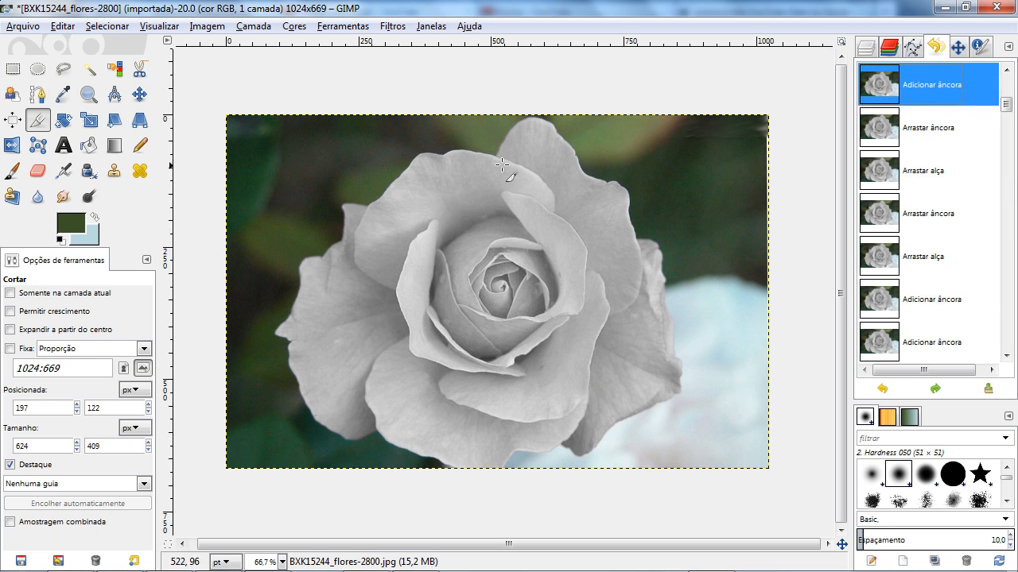
left_click(865, 47)
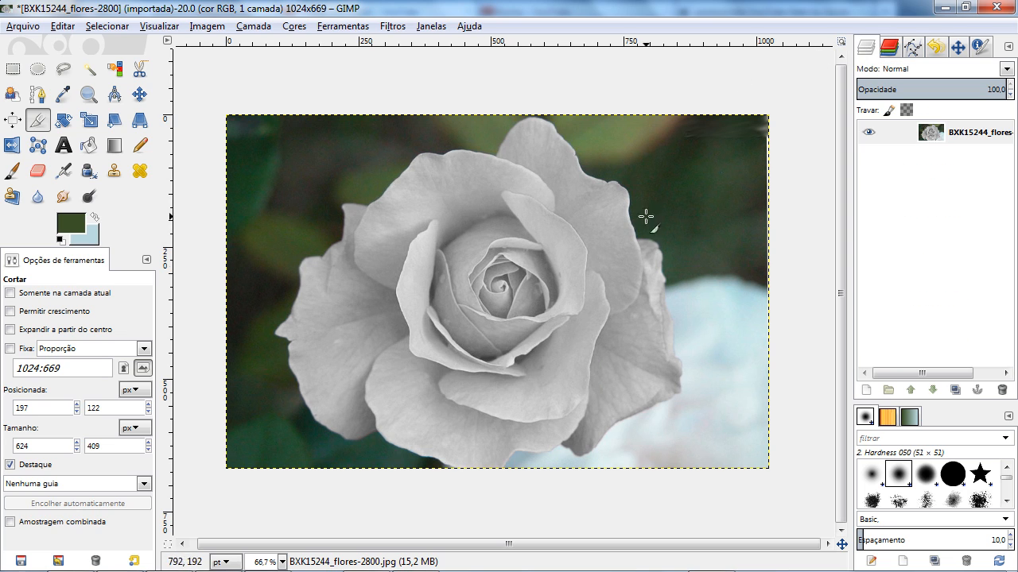
Try drawing a crop area outside the image above its upper edge with Permitir crescimento off.
left_click(78, 314)
left_click_drag(202, 82, 276, 74)
left_click(277, 74)
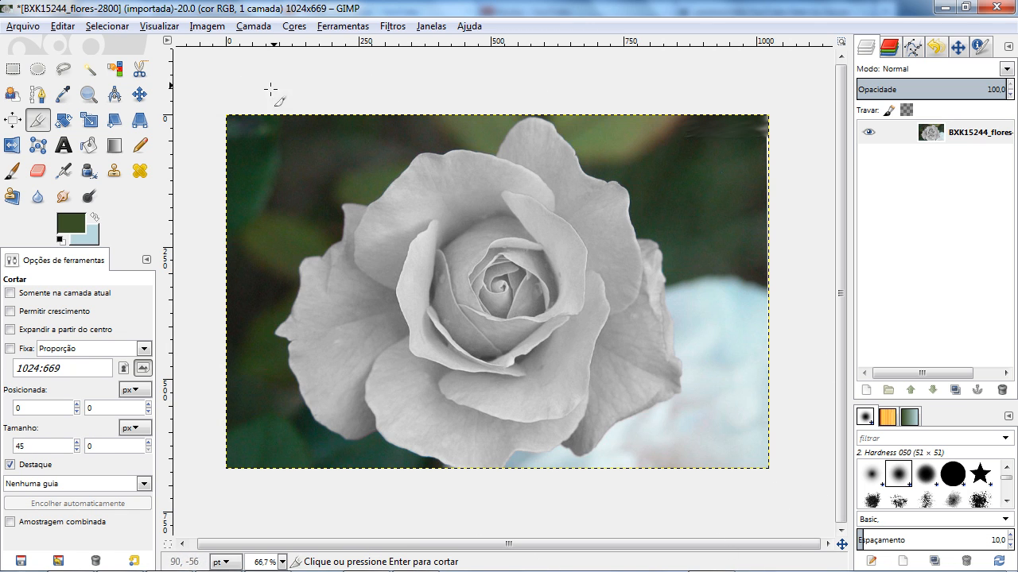
Turn on Permitir crescimento and draw a crop area of about 1194 × 864 px extending beyond all image edges.
left_click(75, 315)
left_click_drag(198, 229, 796, 61)
left_click_drag(569, 218, 561, 513)
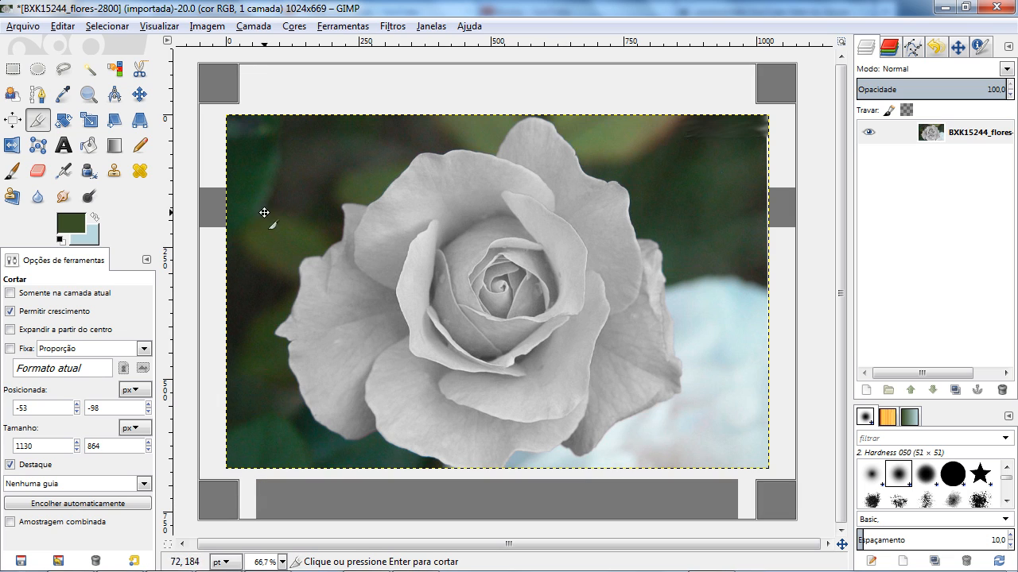
left_click_drag(220, 250, 201, 251)
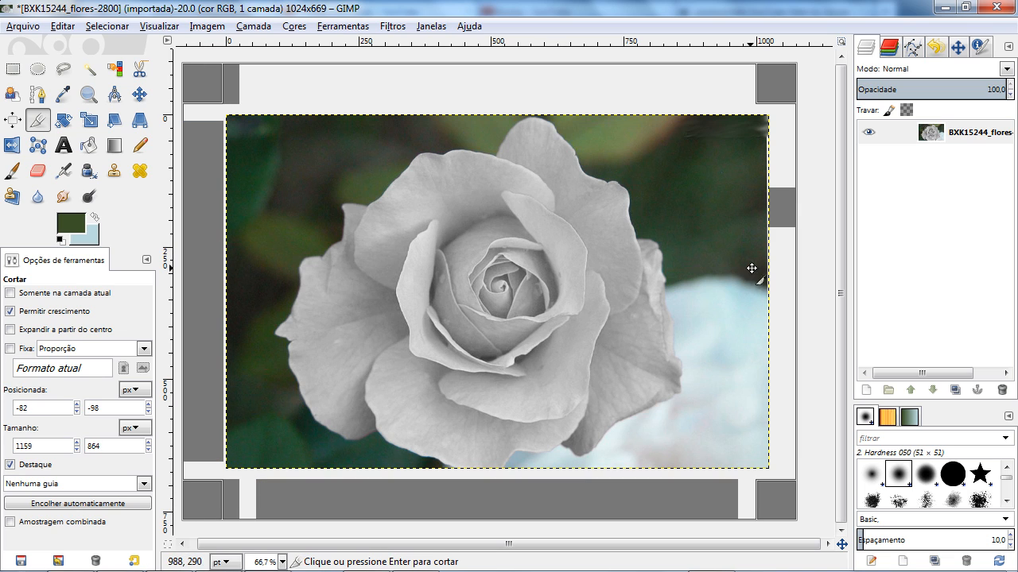
left_click_drag(771, 263, 786, 267)
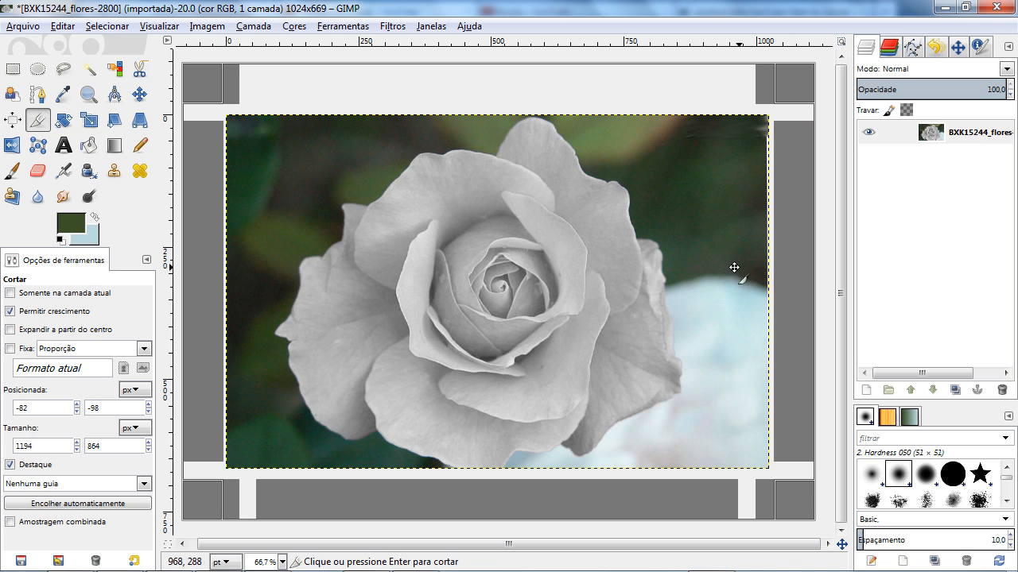
Apply the enlarged crop area to extend the canvas, and undo the enlargement.
left_click(659, 270)
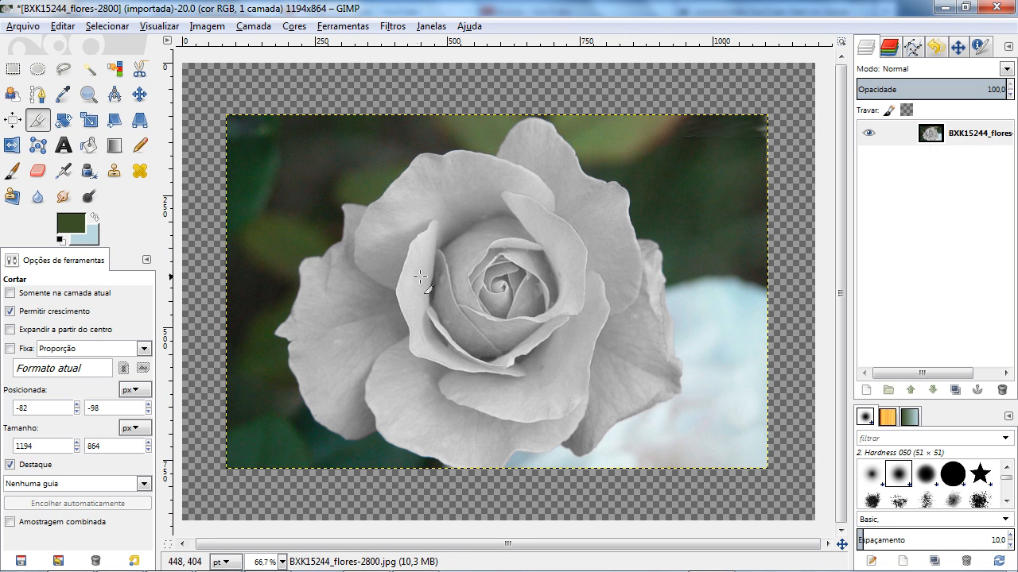
key("minus")
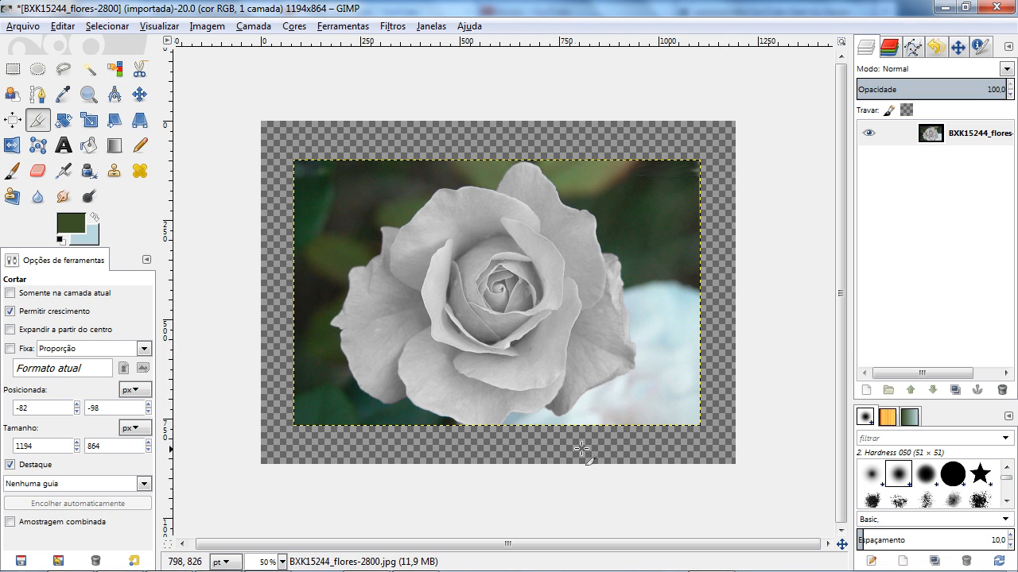
left_click(707, 300)
key("Return")
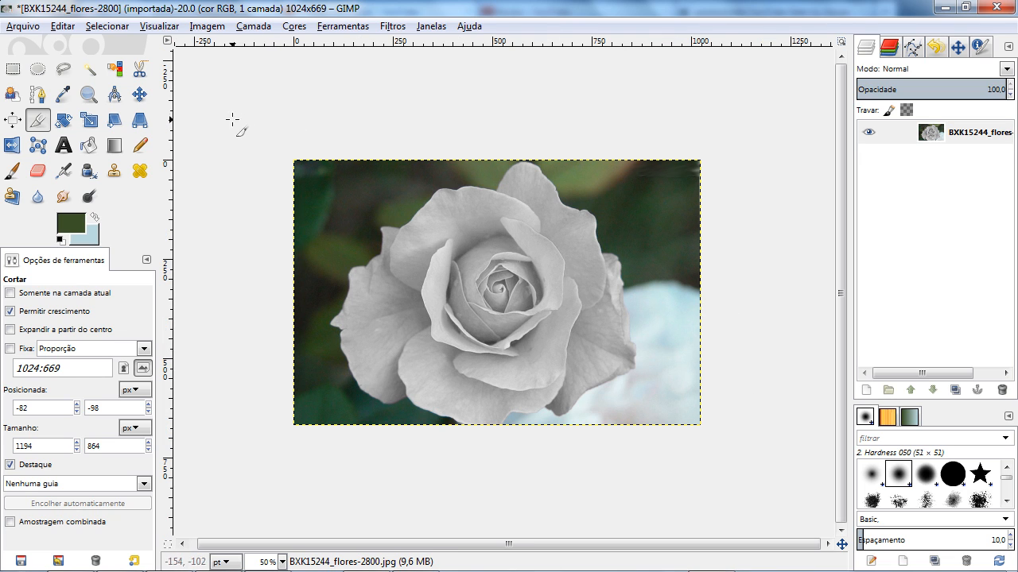
Try a crop of about 1167 × 507 px reaching beyond the image's upper edge, undo it, and turn off Permitir crescimento.
left_click_drag(265, 96, 729, 296)
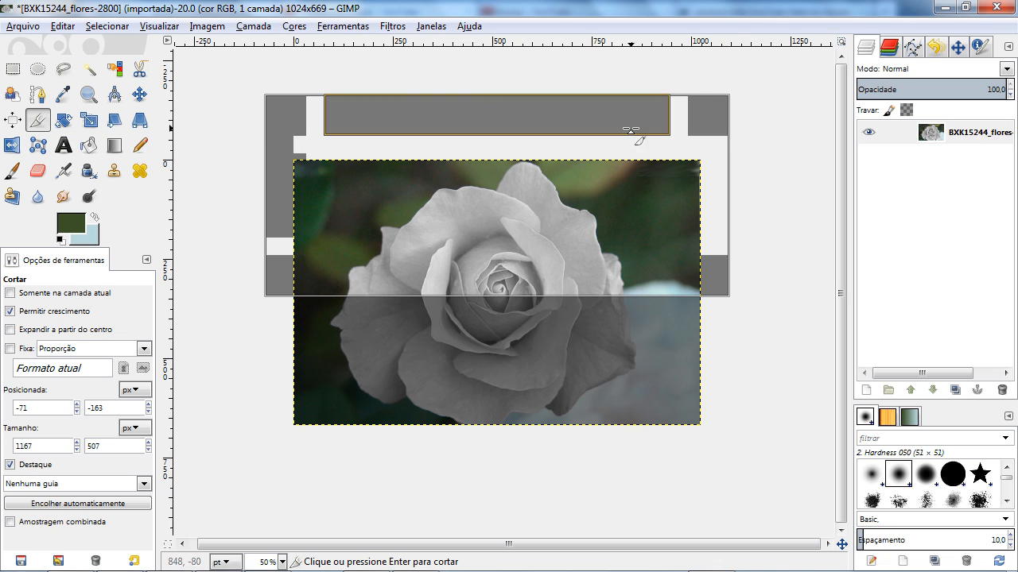
key("Return")
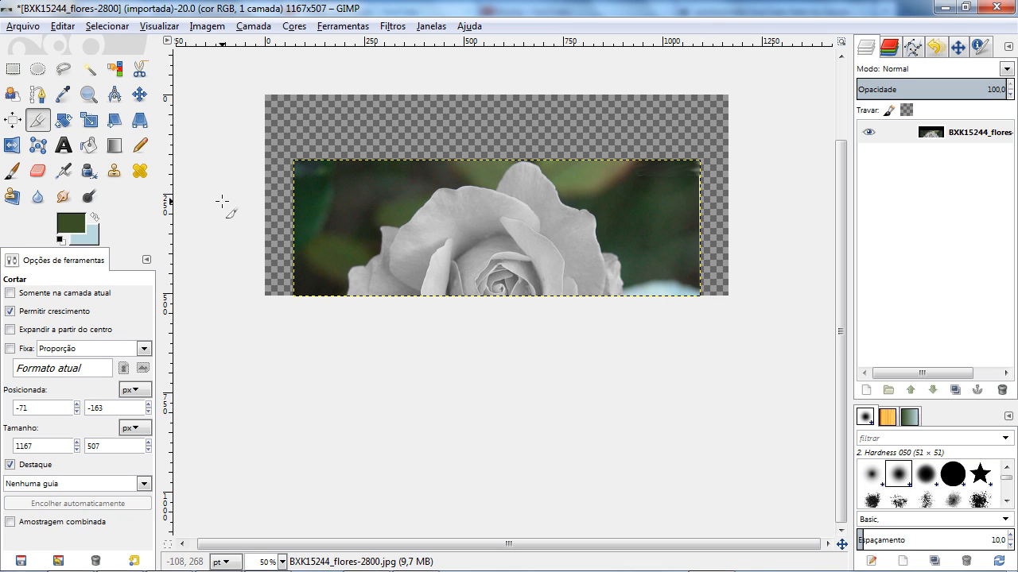
key("ctrl+z")
left_click(56, 312)
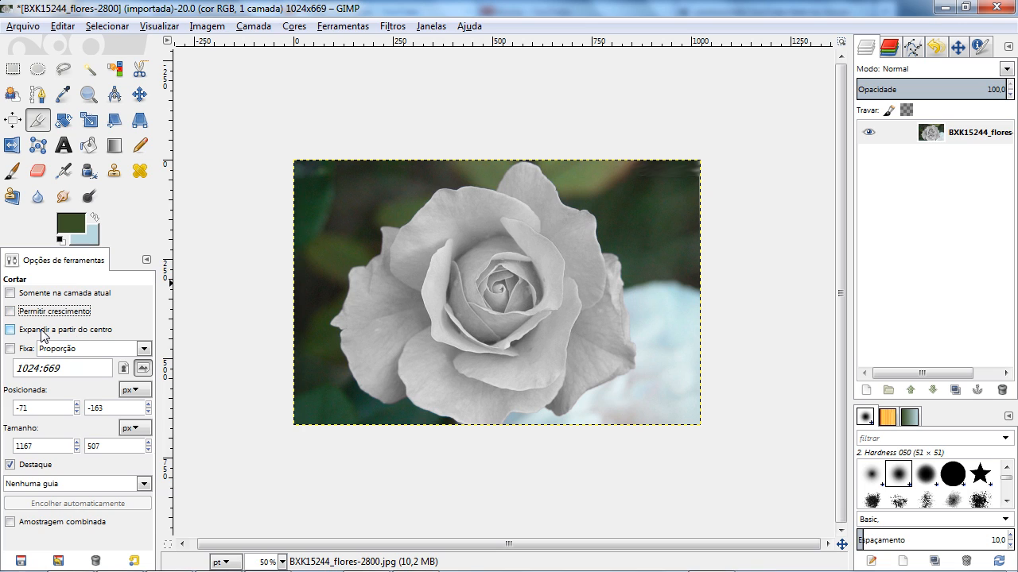
Turn on Expandir a partir do centro and draw a crop area of about 556 × 476 px outward from the rose's centre.
left_click(40, 330)
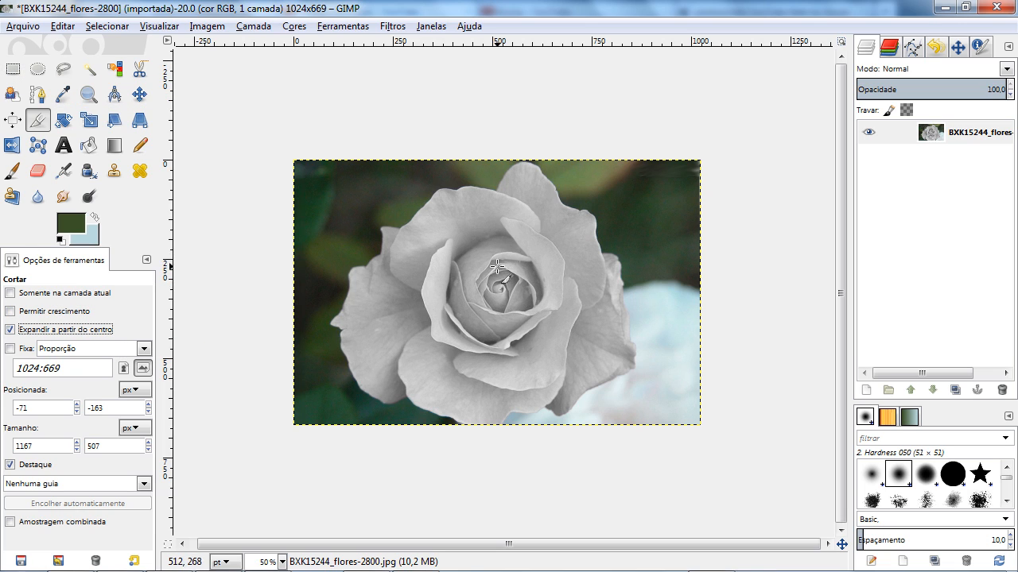
left_click_drag(492, 283, 601, 380)
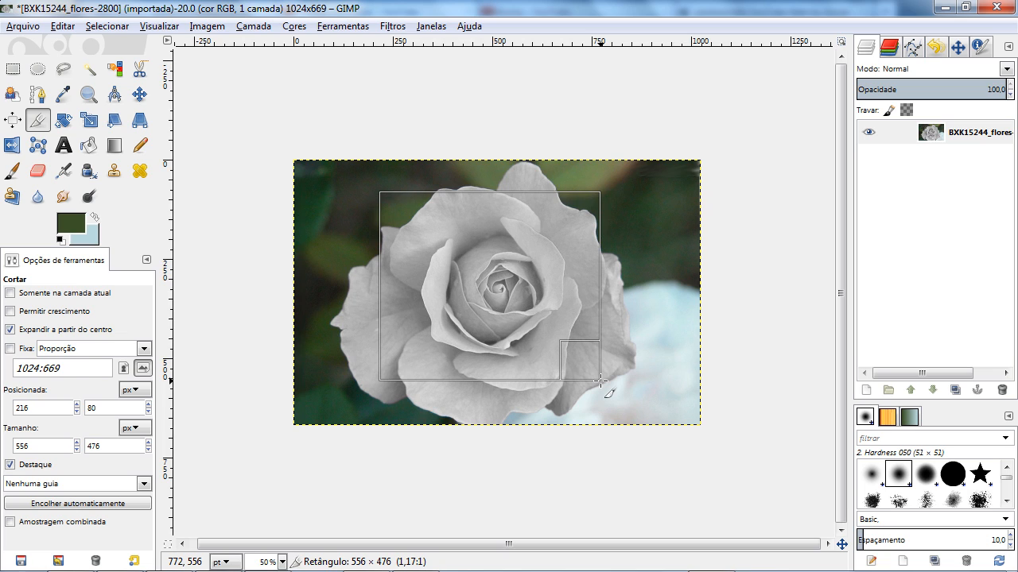
left_click_drag(600, 380, 601, 380)
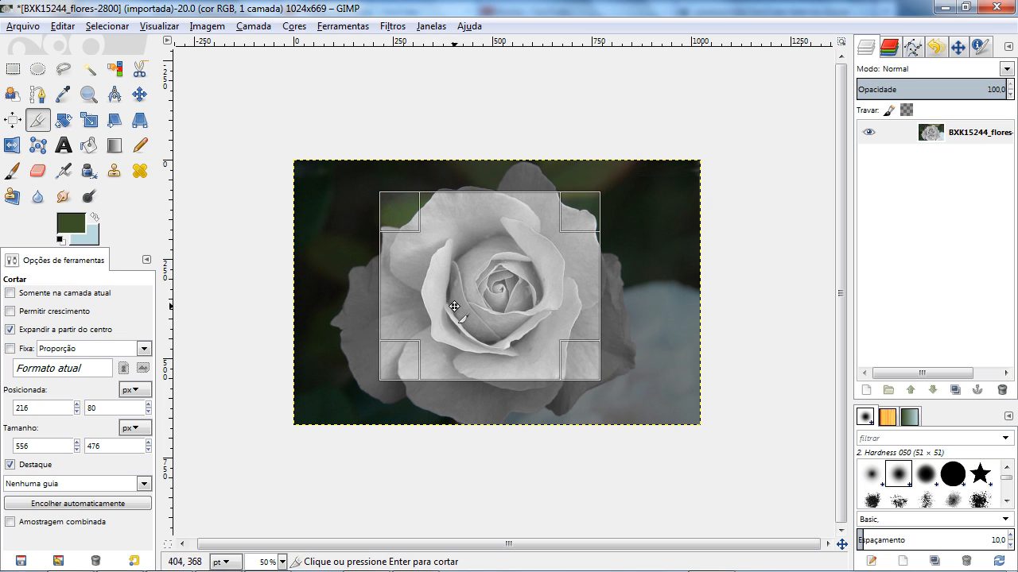
Redraw the crop area at about 472 × 452 px outward from the rose's centre, discard it, and turn off Expandir a partir do centro.
key("Escape")
left_click(469, 283)
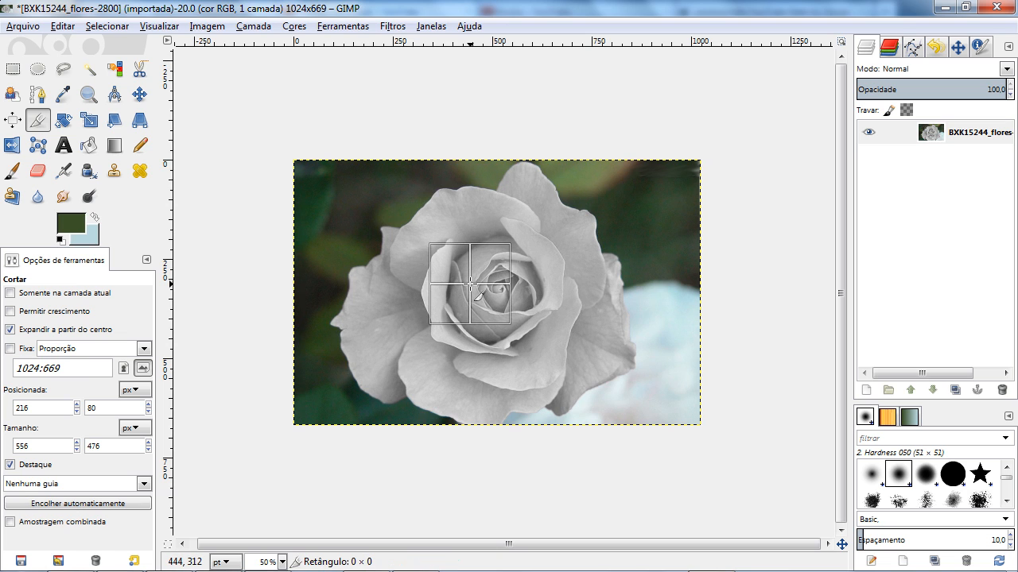
left_click_drag(471, 283, 565, 373)
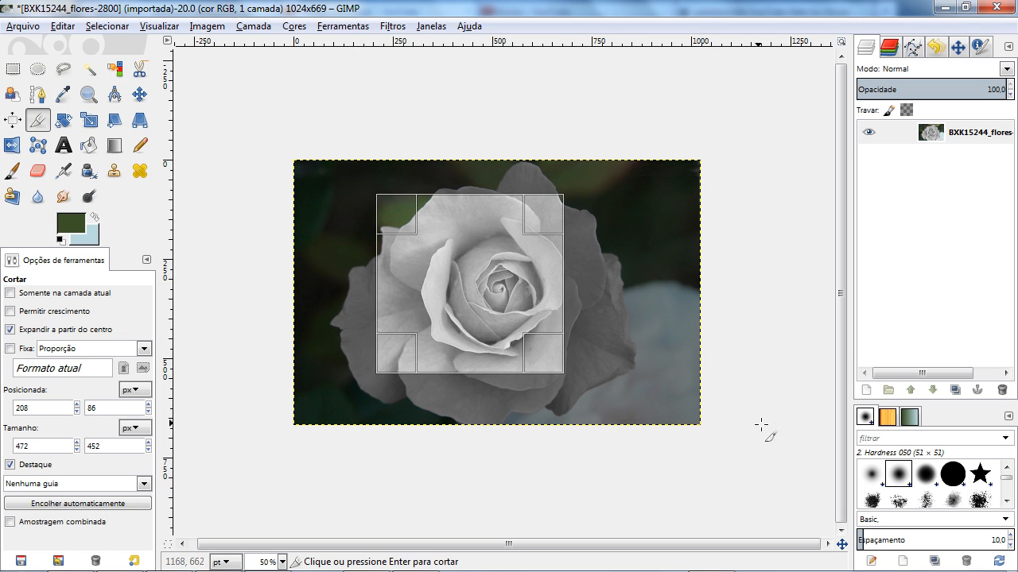
key("Escape")
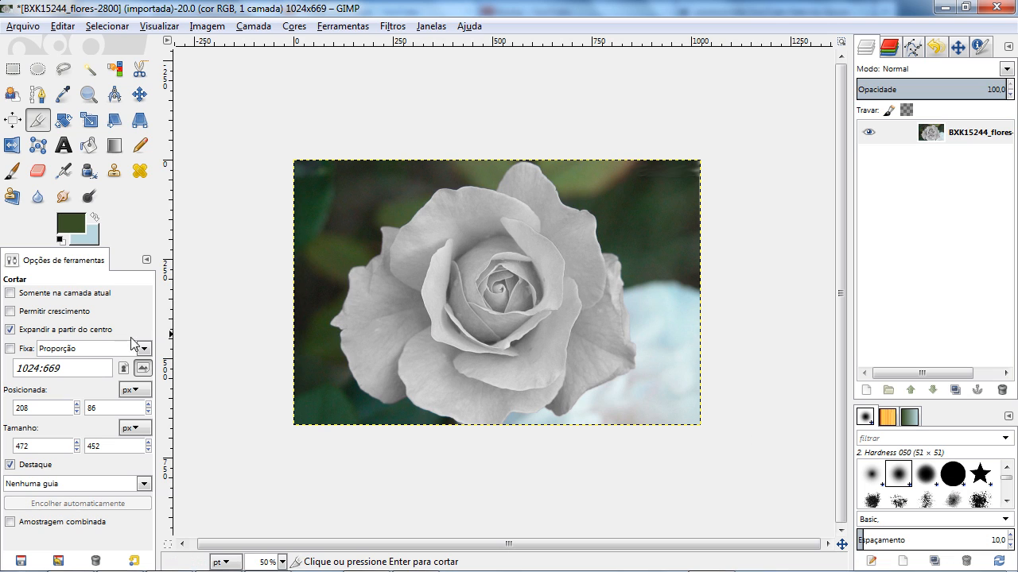
left_click(9, 330)
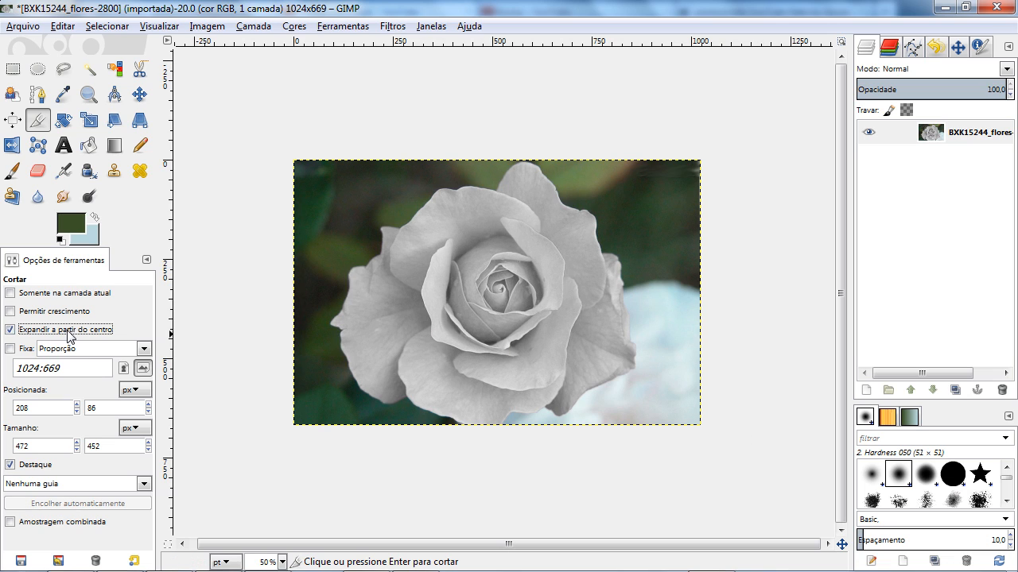
Turn on Fixa with Proporção, draw a crop area of about 450 × 294 px over the rose, and clear it.
left_click(11, 349)
left_click_drag(453, 254, 585, 362)
left_click(308, 293)
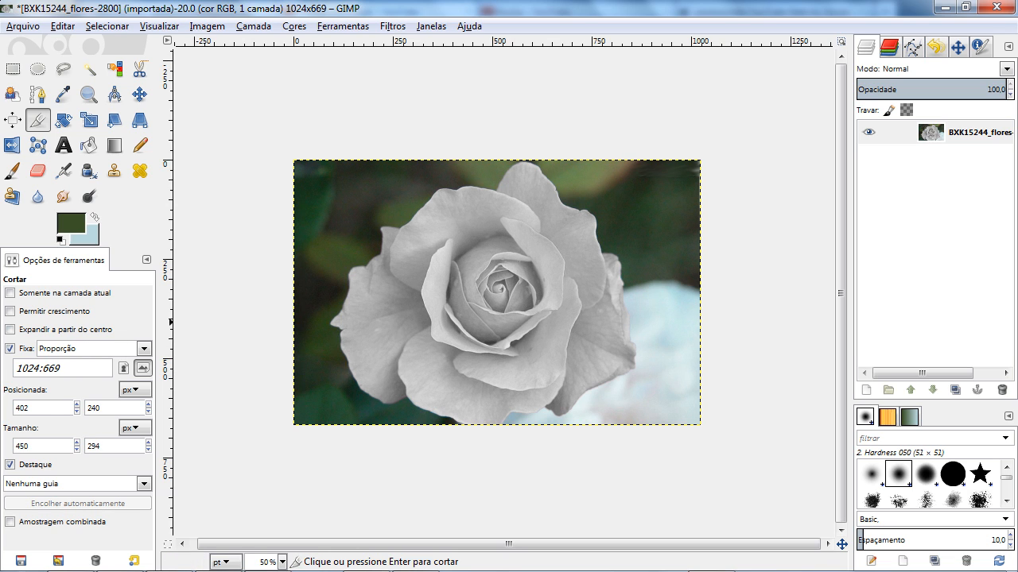
Draw a larger crop area of about 628 × 410 px at the fixed 1024:669 proportion and discard it.
triple_click(58, 368)
left_click(59, 368)
key("BackSpace")
type("5")
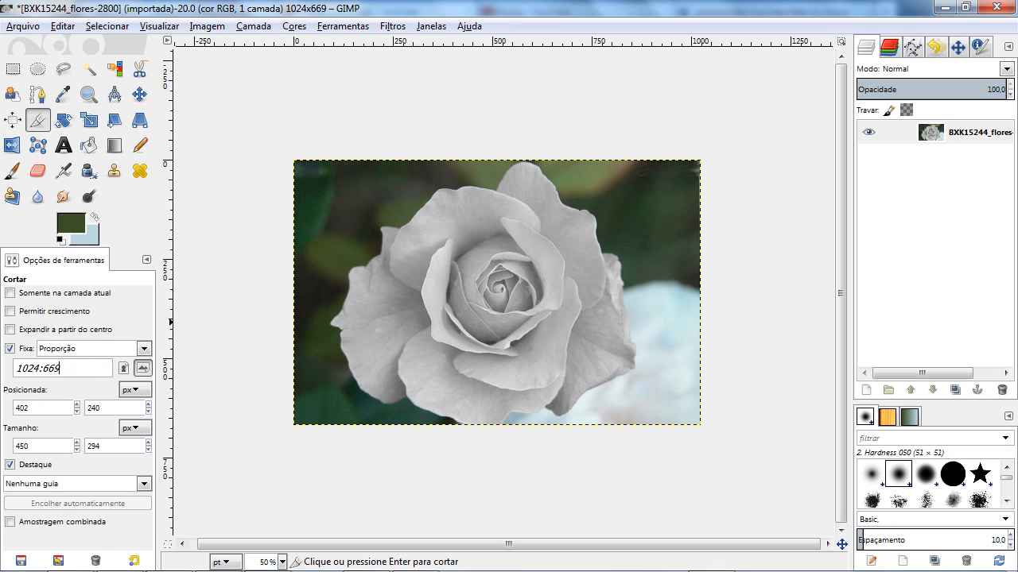
left_click_drag(62, 368, 17, 368)
left_click(61, 368)
left_click_drag(357, 214, 606, 376)
key("Escape")
Set the fixed proportion to 1024:34242, draw a narrow crop area of about 16 × 527 px, and discard it.
type("34242")
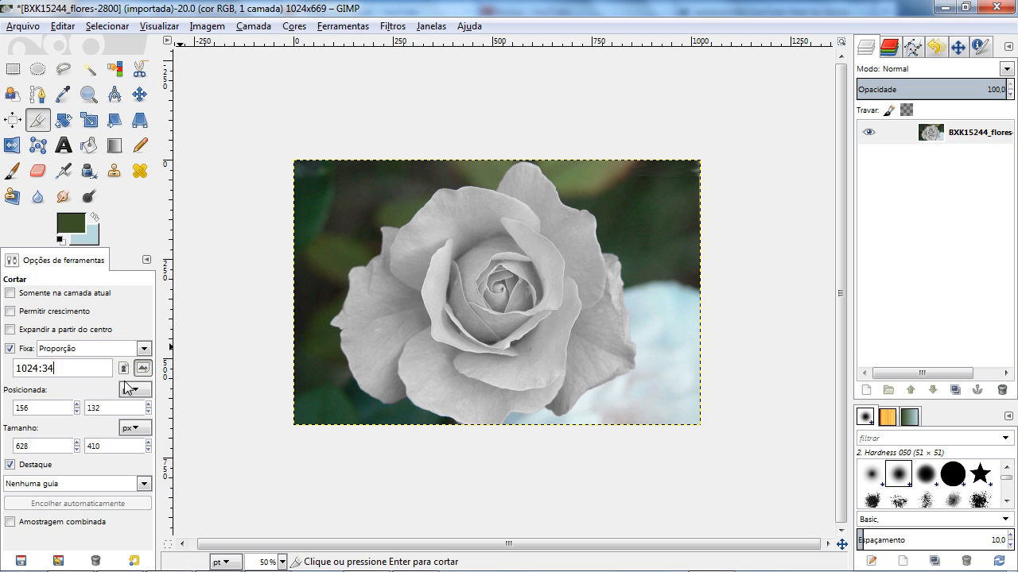
left_click_drag(386, 270, 430, 238)
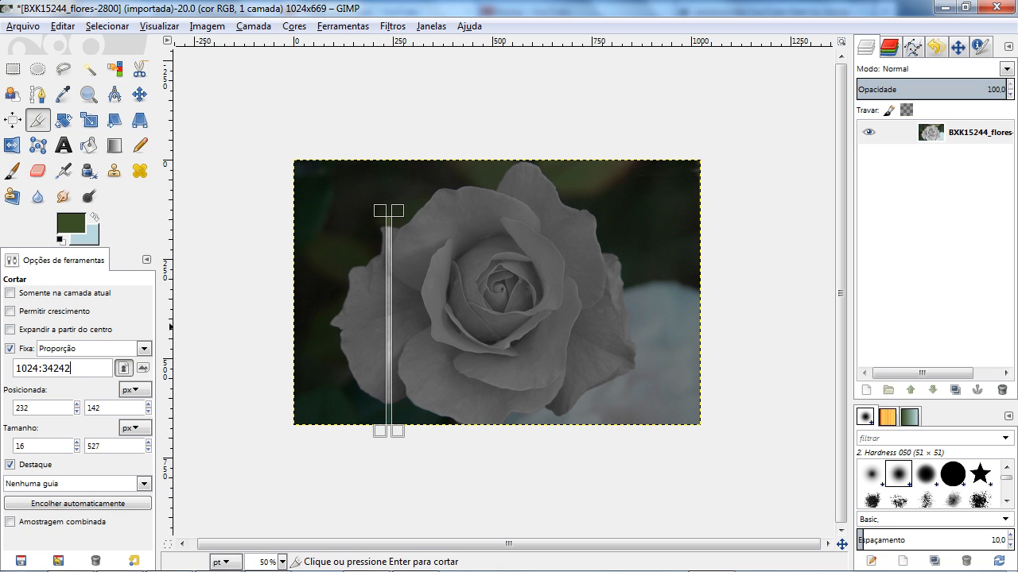
key("Escape")
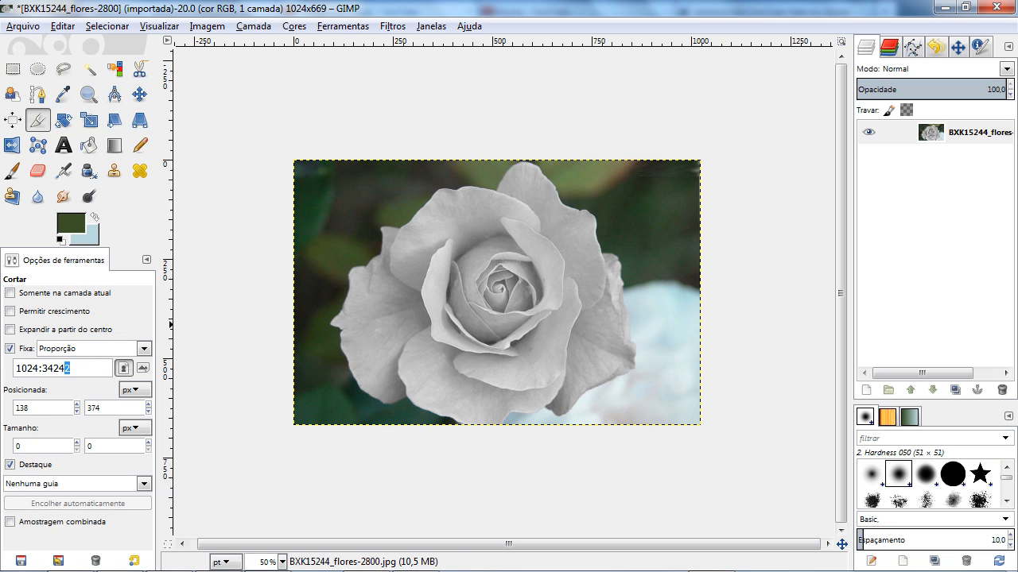
Set the fixed proportion to 1024:342, draw a crop area of about 599 × 200 px, and clear it.
key("BackSpace")
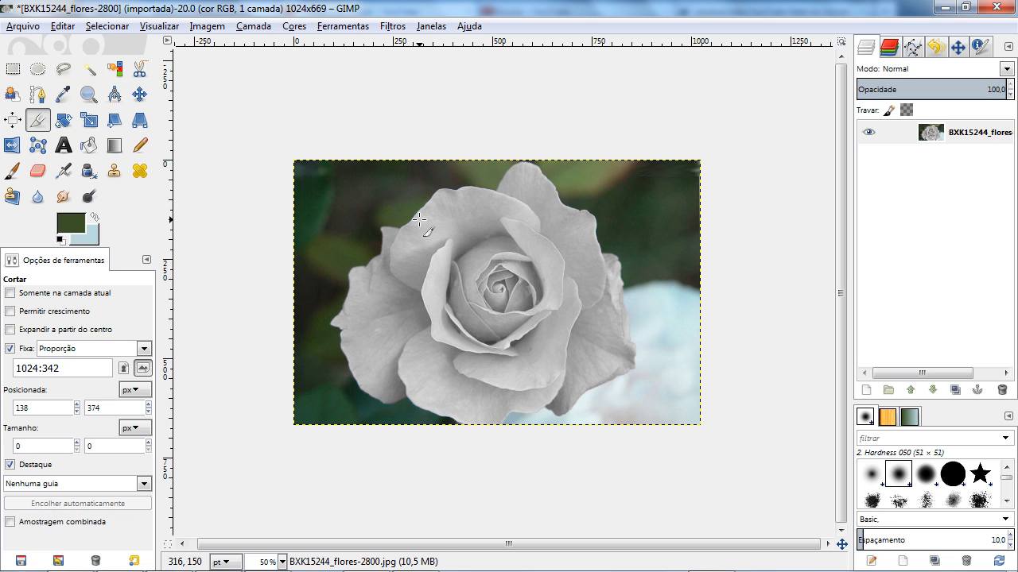
left_click_drag(424, 214, 548, 306)
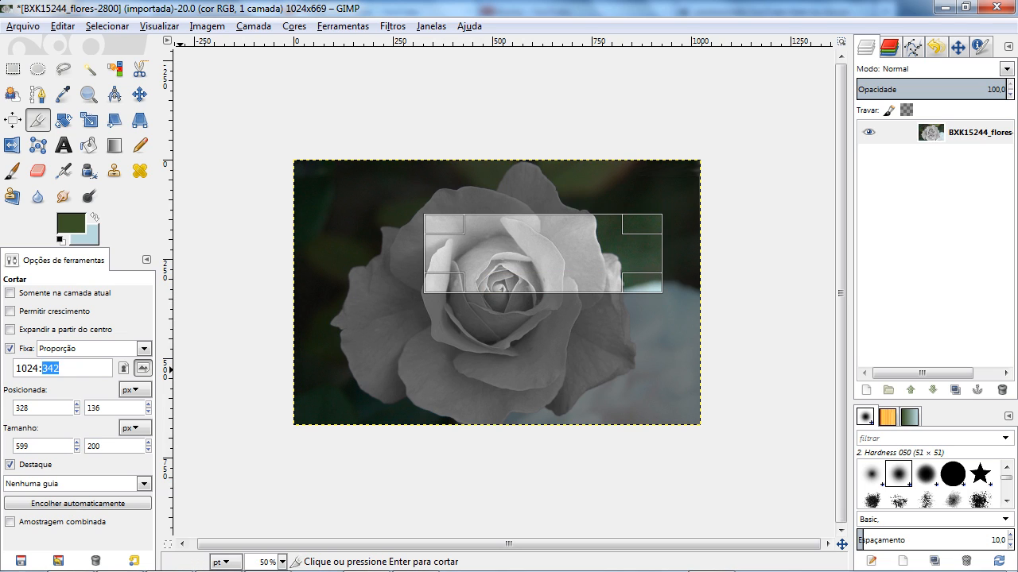
left_click_drag(42, 368, 15, 368)
left_click(73, 368)
left_click(327, 287)
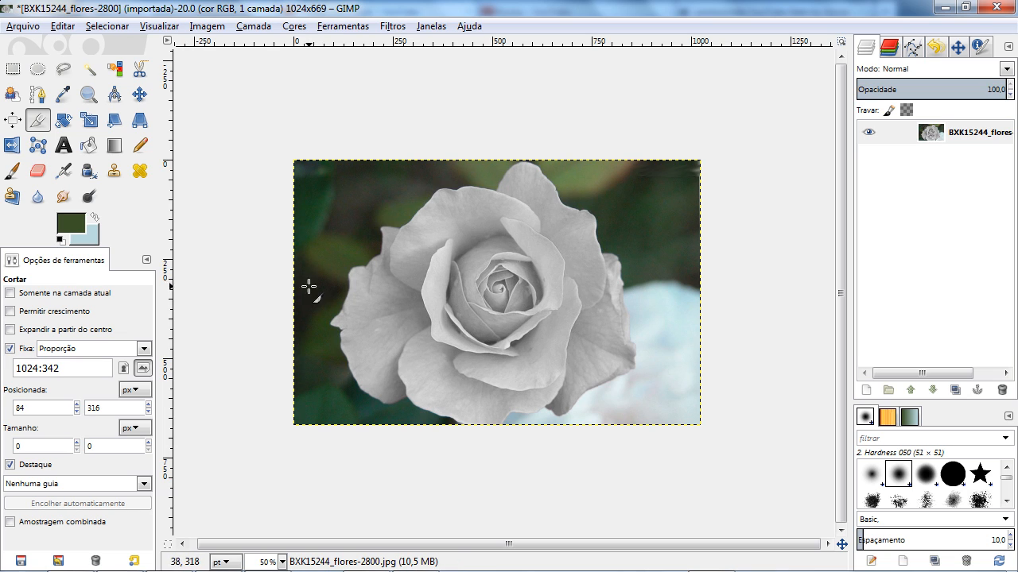
Switch the fixed crop constraint through Largura, Altura and Tamanho in turn to show each one's value field.
left_click(143, 351)
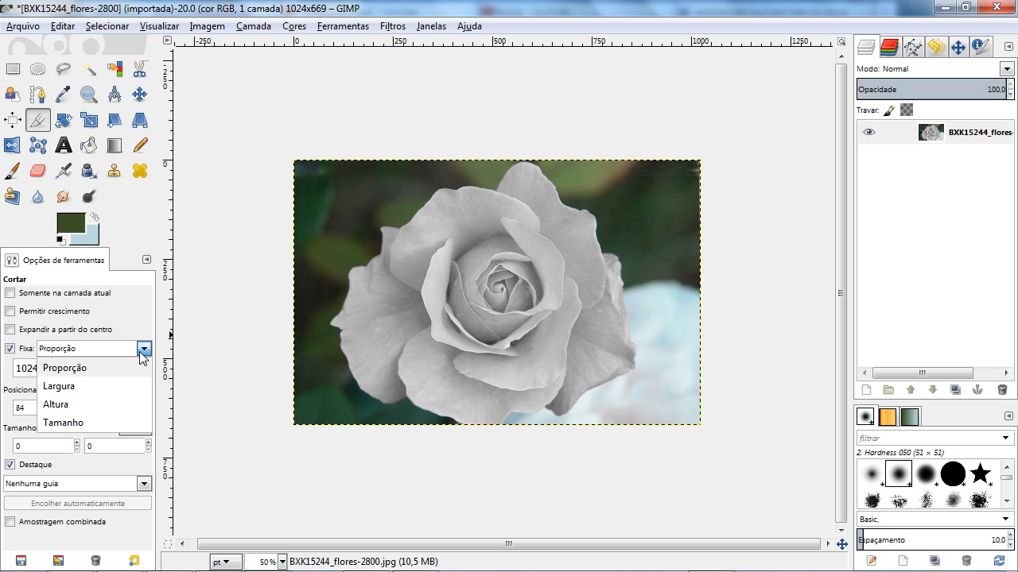
left_click(81, 388)
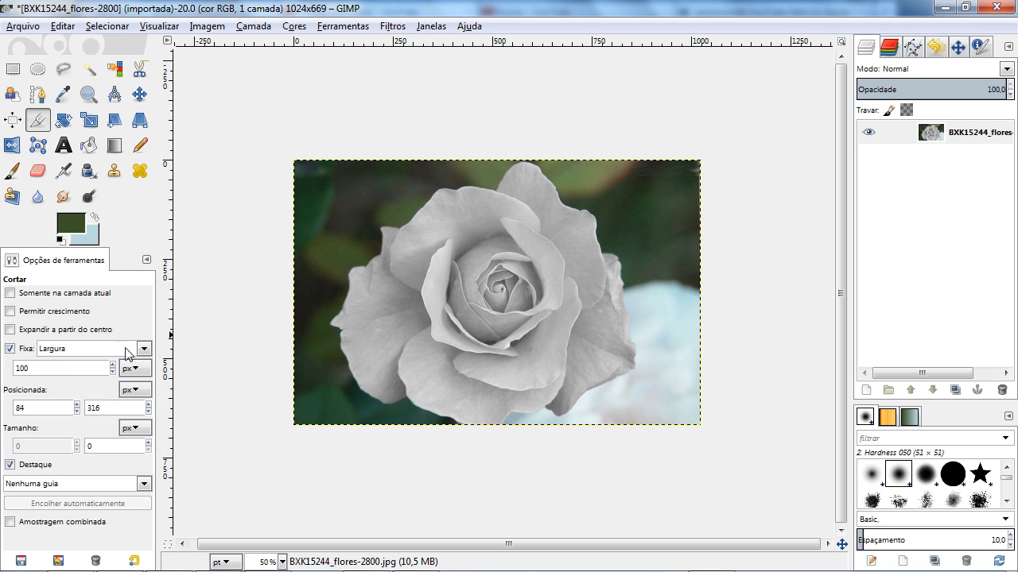
left_click(143, 349)
left_click(80, 404)
left_click(144, 349)
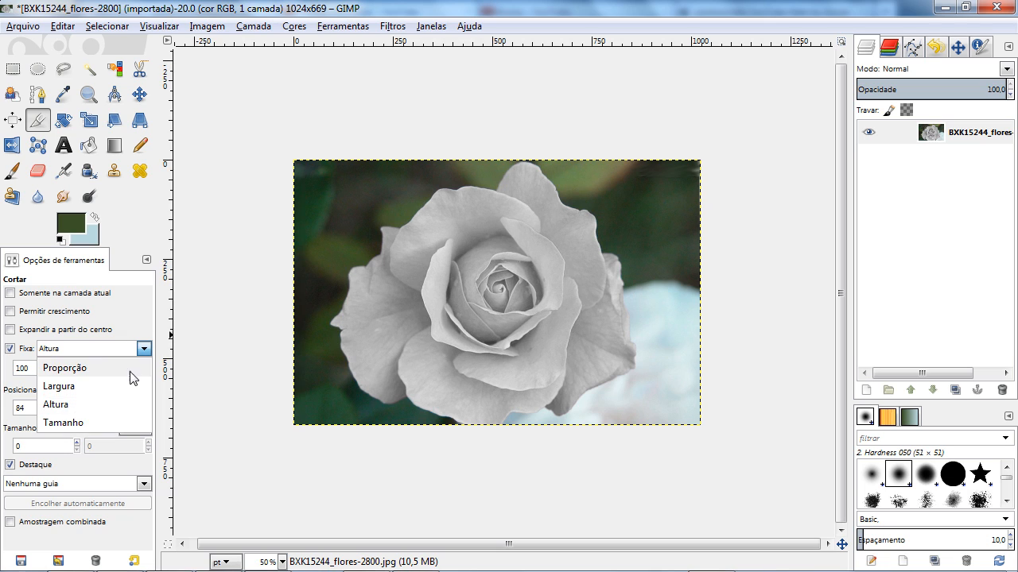
left_click(64, 422)
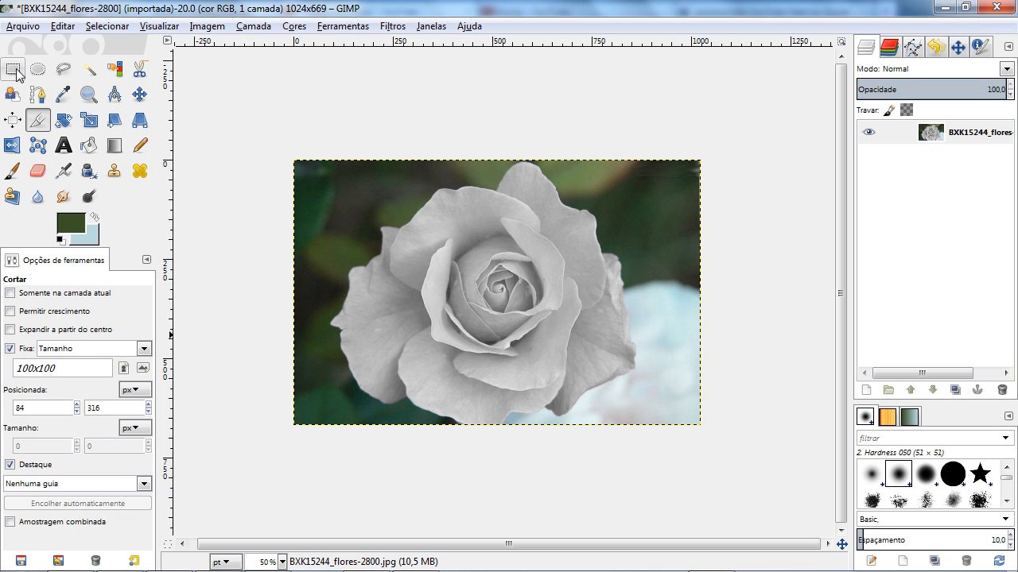
Constrain the crop by Altura at 100 px, draw an area about 292 px wide across the rose, and discard it.
left_click(143, 350)
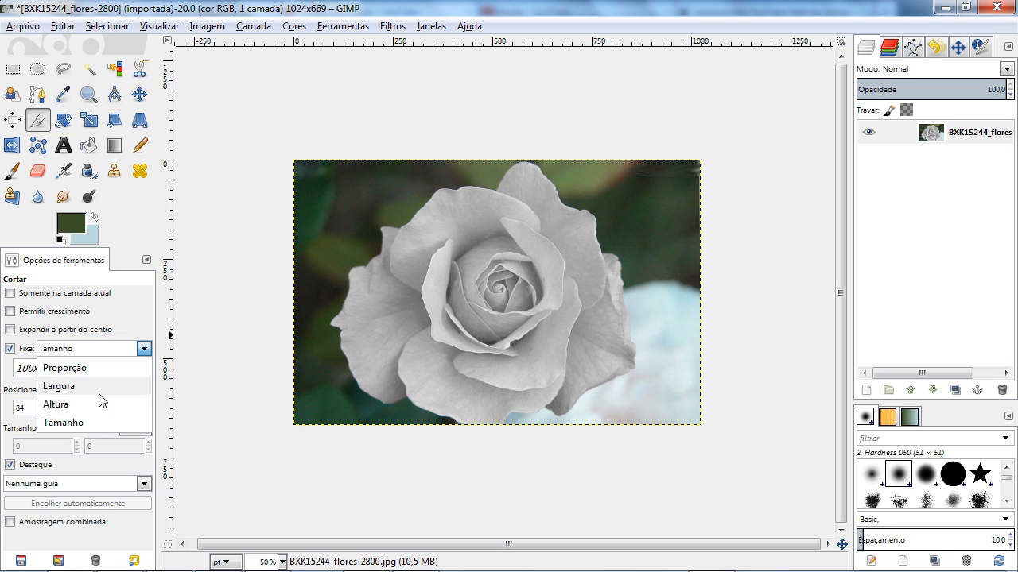
left_click(123, 404)
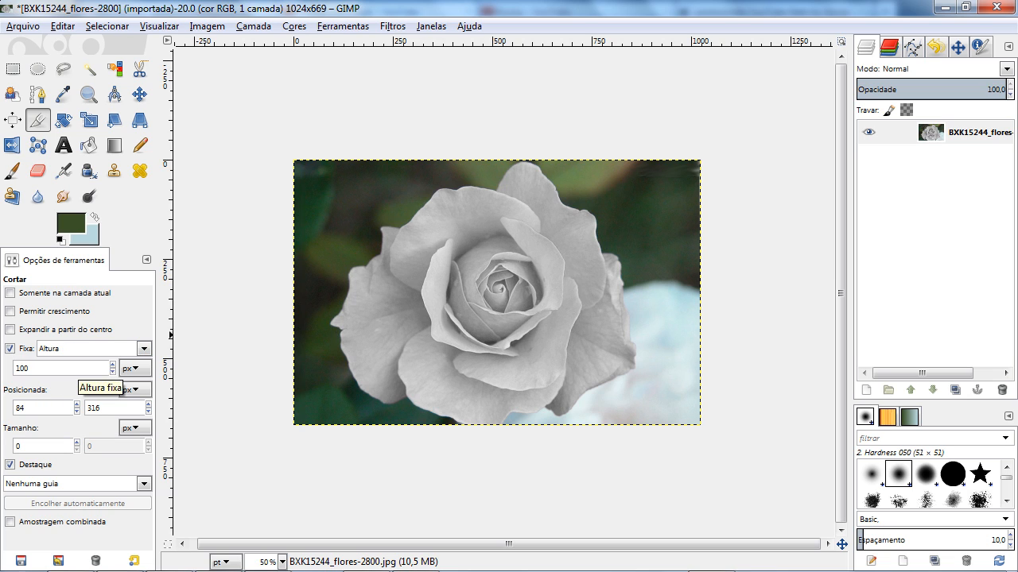
left_click_drag(441, 194, 556, 329)
key("Escape")
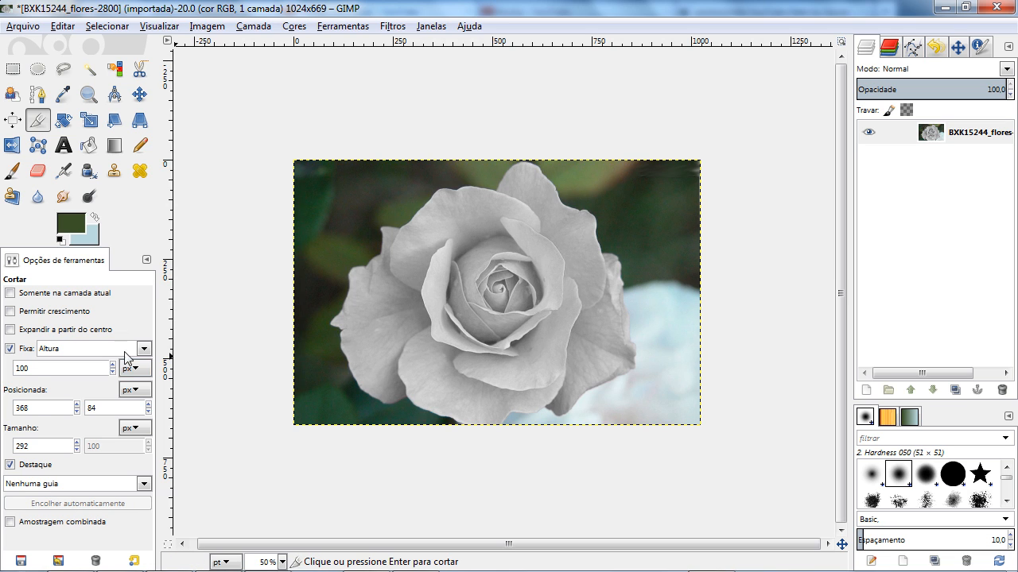
Constrain the crop by Largura at 100 px, draw an area about 372 px high over the rose, and discard it.
left_click(124, 354)
left_click(69, 386)
left_click_drag(386, 216, 524, 364)
key("Escape")
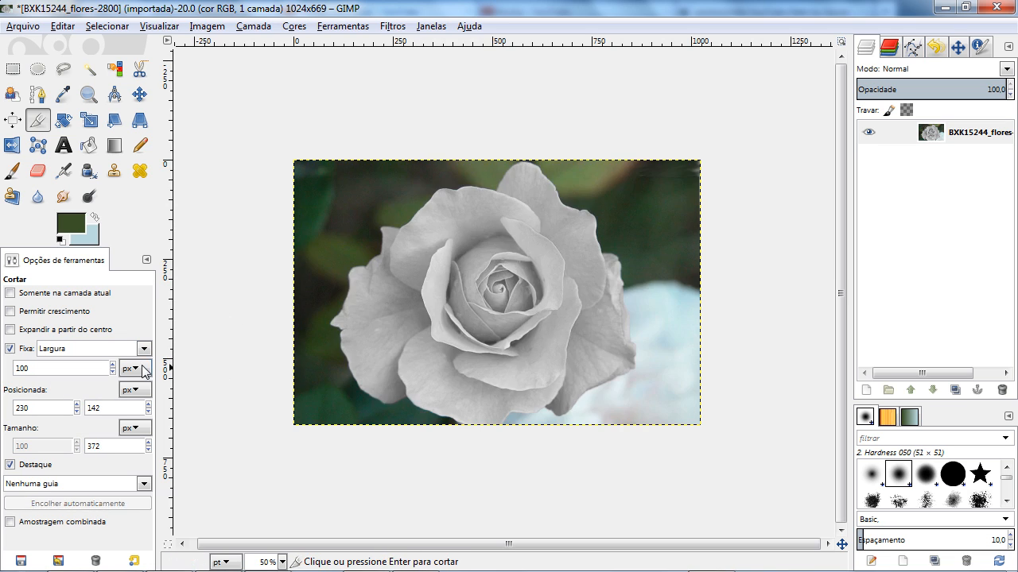
Constrain the crop by Tamanho at 100x100, place the crop area on the rose's upper petals, and discard it.
left_click(144, 348)
left_click(63, 420)
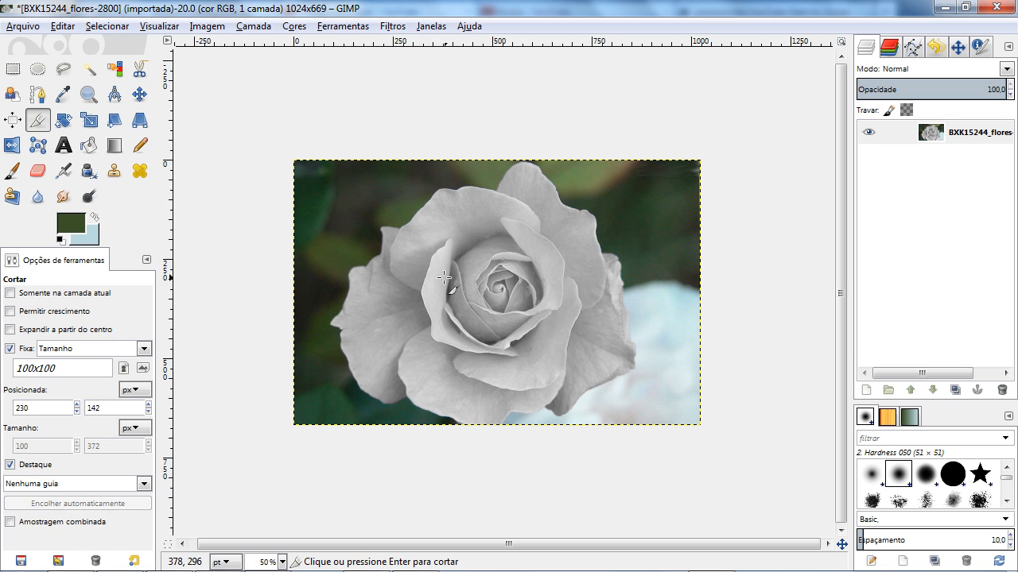
left_click_drag(437, 219, 461, 250)
key("Escape")
Return the constraint to Proporção at 1024:669, draw a crop area of about 689 × 450 px, and discard it.
left_click(127, 354)
left_click(55, 366)
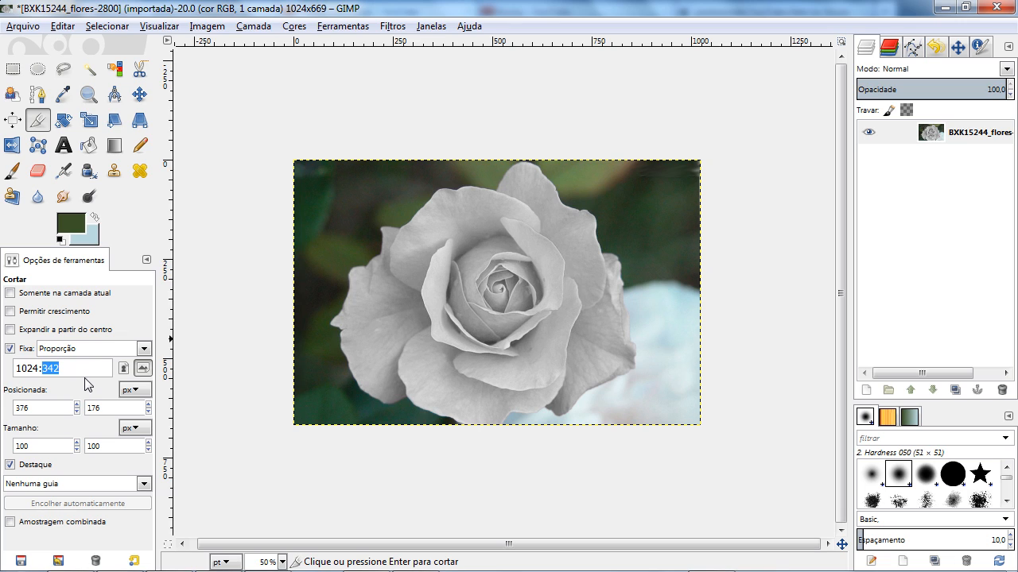
type("669")
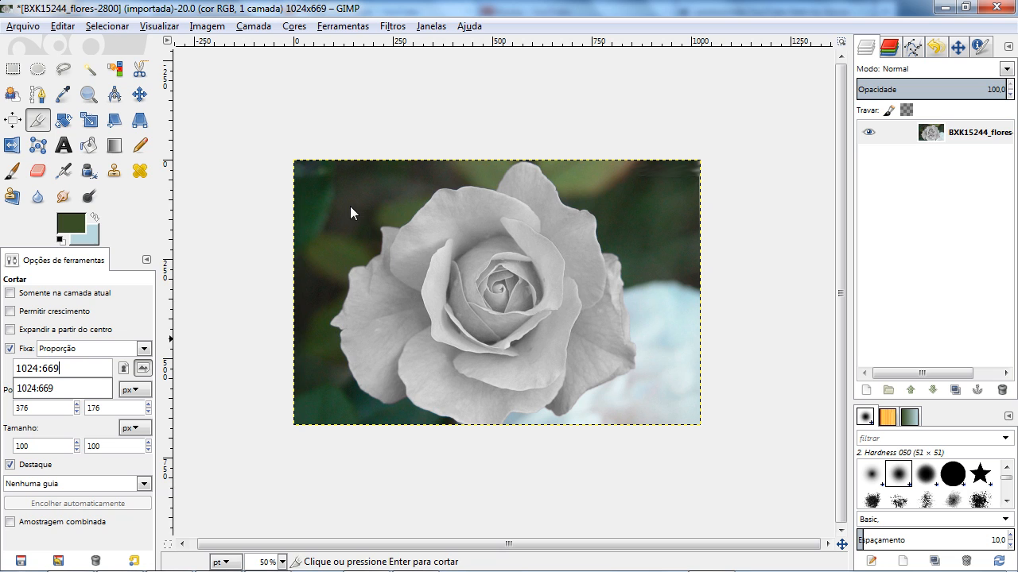
left_click_drag(359, 197, 613, 376)
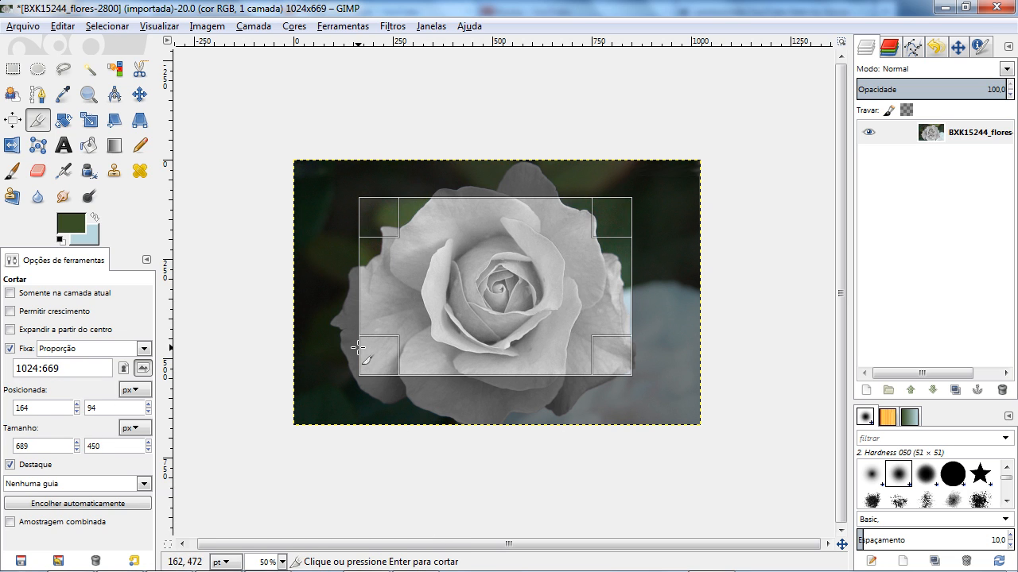
key("Escape")
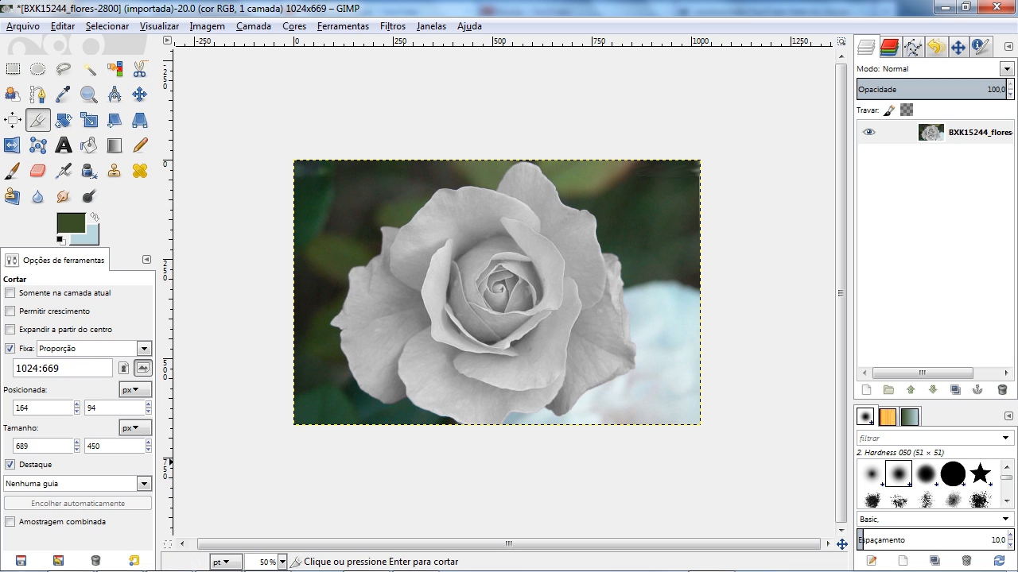
Switch the fixed constraint to Largura at 100 px, draw a crop area about 206 px high, and discard it.
scroll(110, 351, "down", 2)
scroll(110, 352, "up", 1)
left_click_drag(390, 225, 495, 309)
key("Escape")
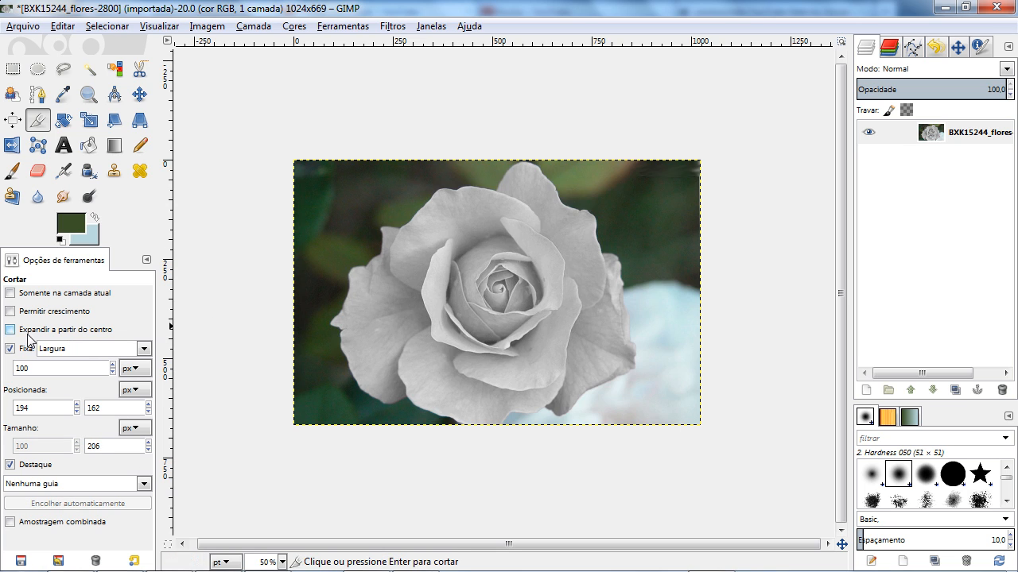
Turn off Fixa and draw free crop areas of about 386 × 280 px and 384 × 352 px, clearing each one.
left_click(29, 348)
left_click_drag(388, 200, 542, 312)
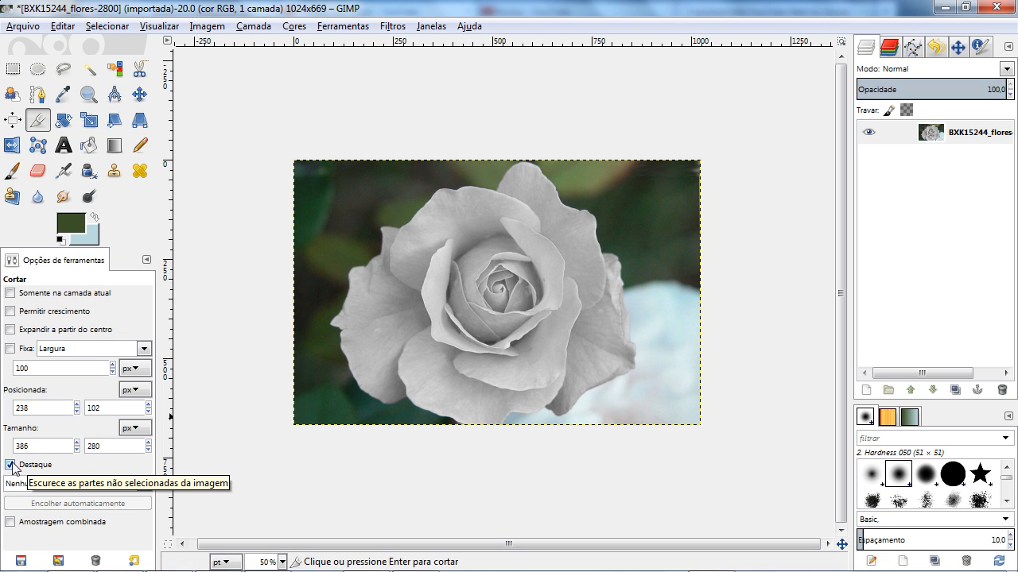
left_click_drag(424, 203, 575, 342)
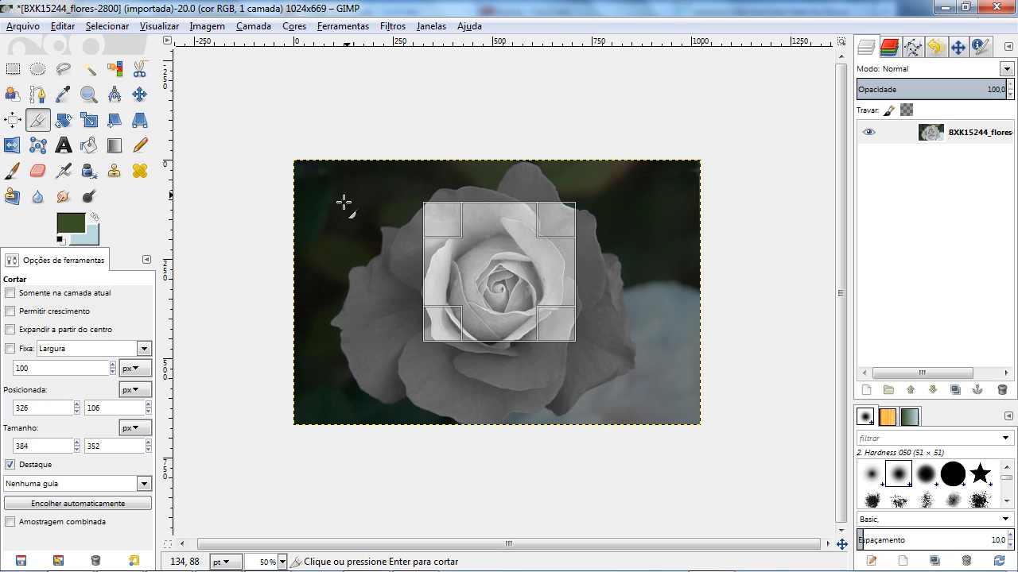
left_click(331, 330)
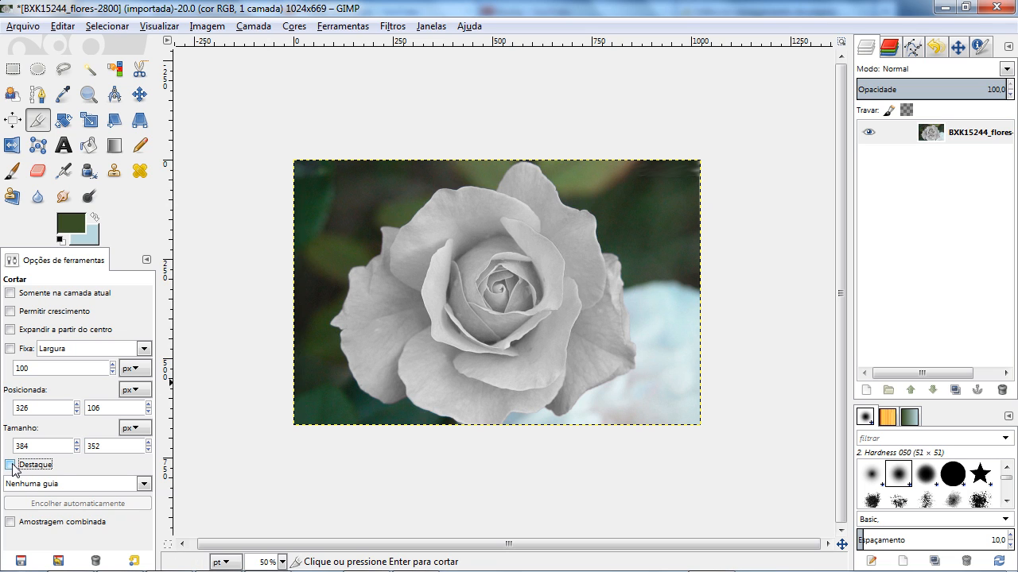
Turn off Destaque, draw a crop area of about 512 × 466 px, turn Destaque back on, and clear the area.
left_click_drag(395, 194, 599, 379)
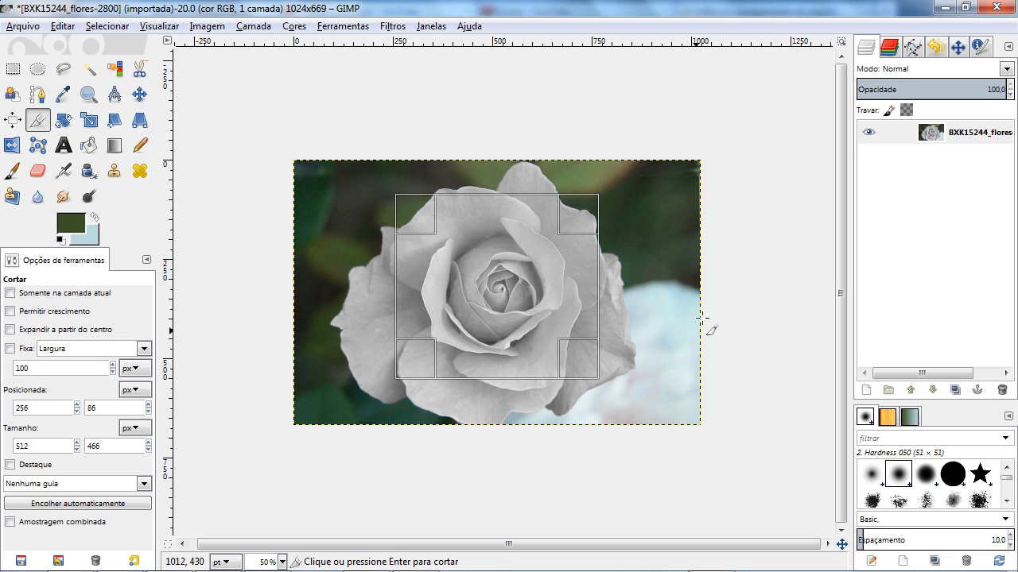
left_click(10, 464)
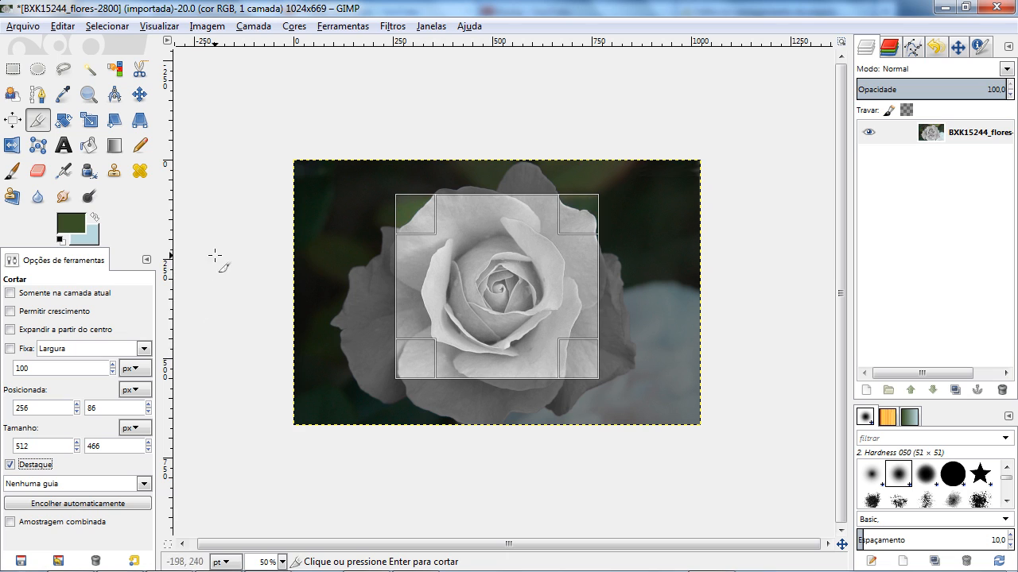
left_click(343, 293)
Draw a crop area of about 646 × 554 px around the rose and set its guides to Linhas centrais.
left_click(144, 484)
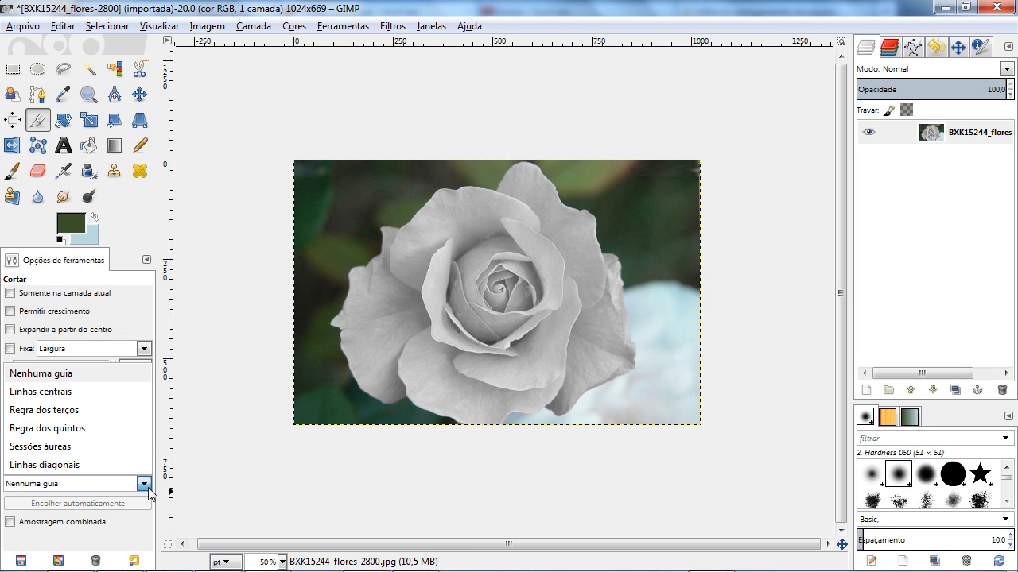
key("Escape")
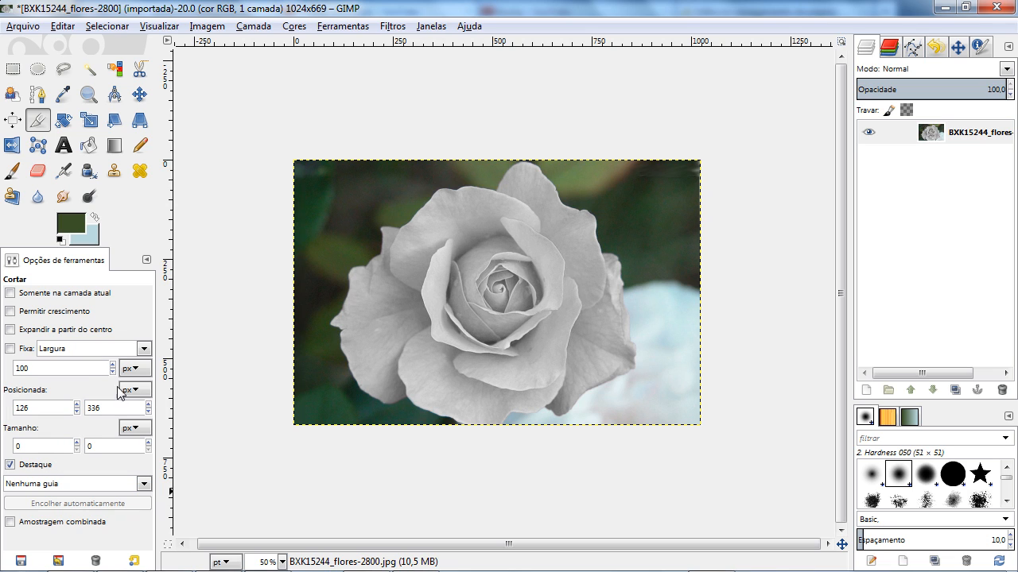
left_click_drag(369, 182, 627, 402)
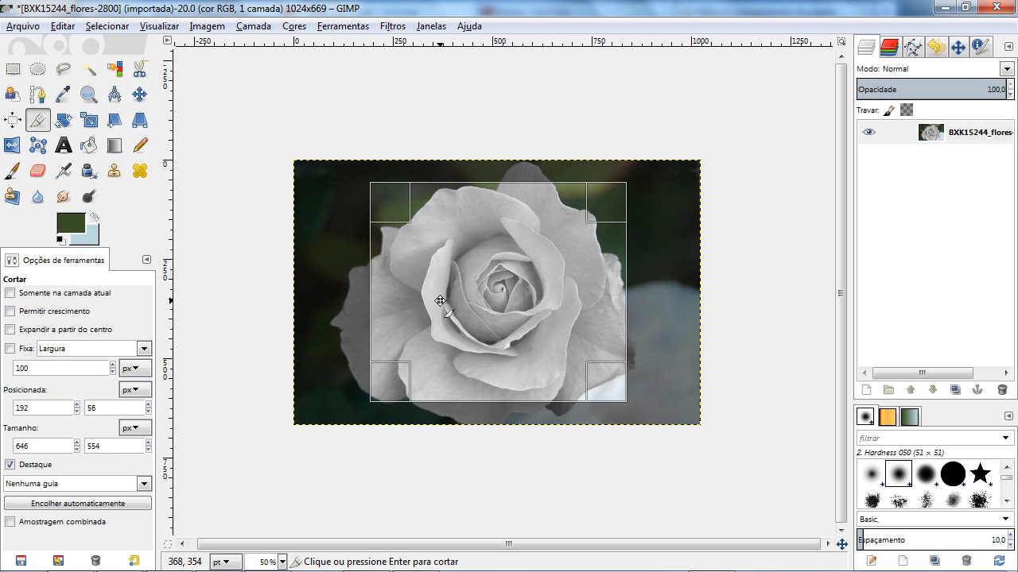
left_click(144, 484)
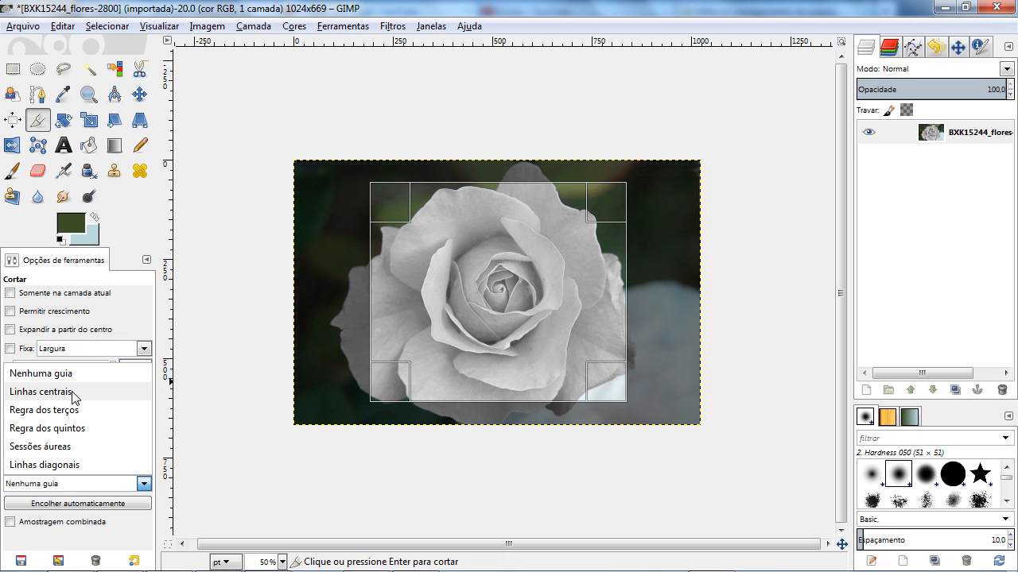
left_click(74, 394)
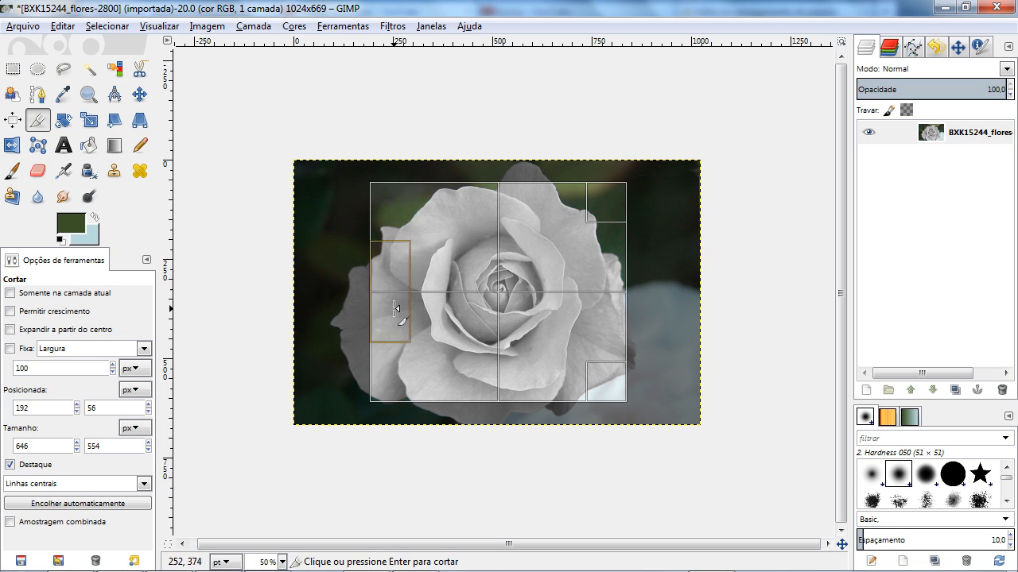
Switch the crop guides to Regra dos terços, followed by Regra dos quintos.
left_click(136, 485)
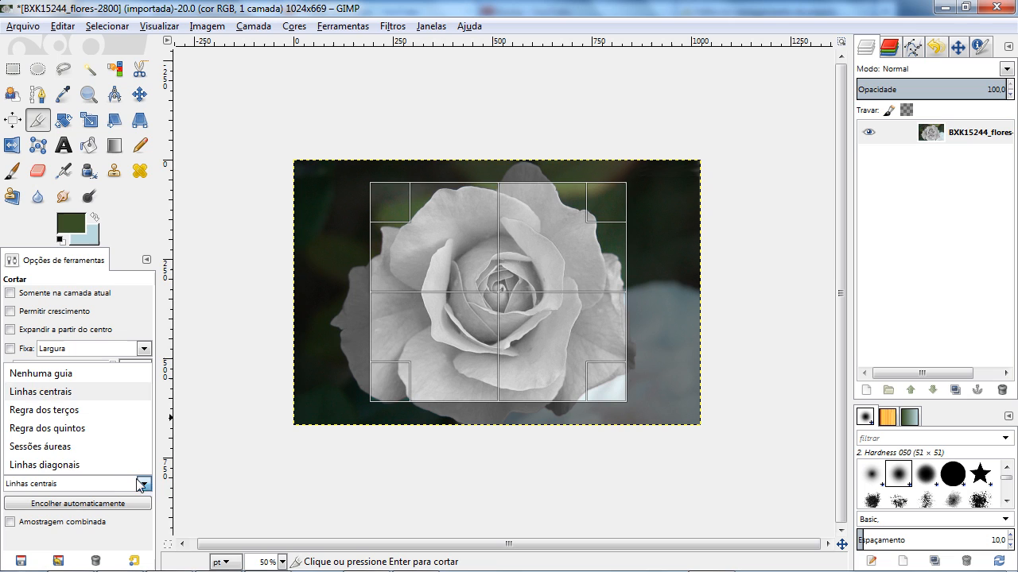
left_click(60, 410)
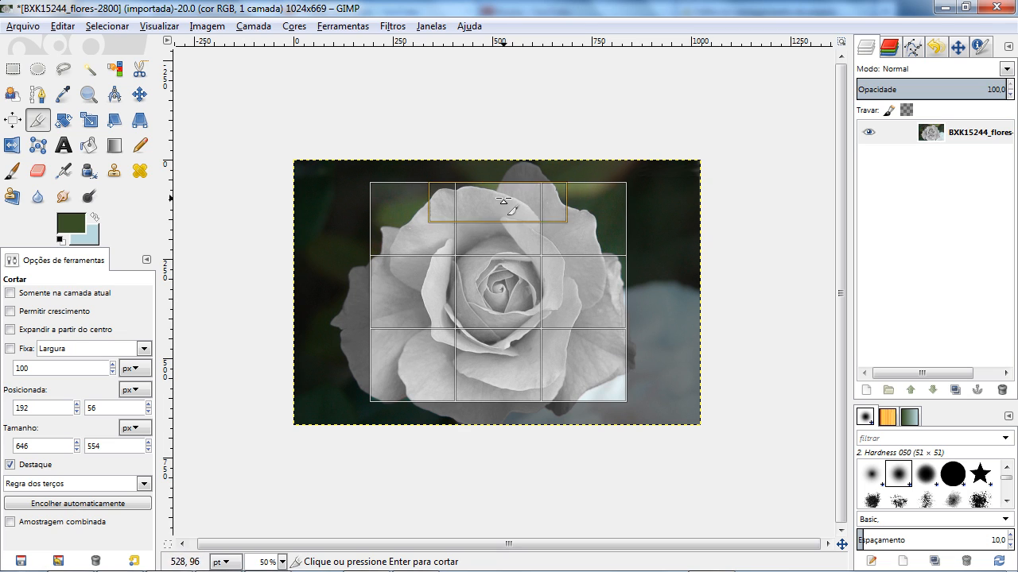
left_click(145, 491)
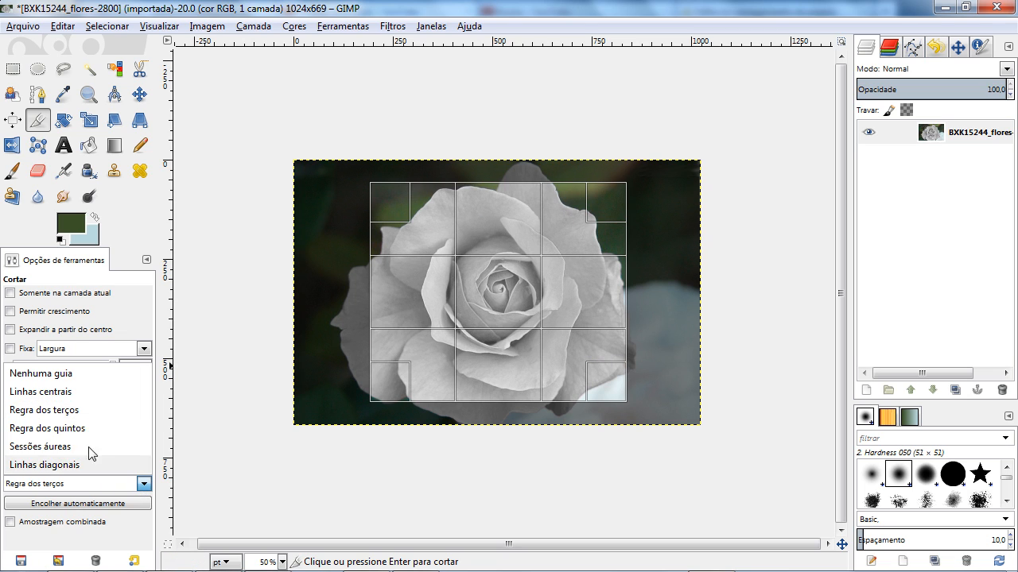
left_click(118, 427)
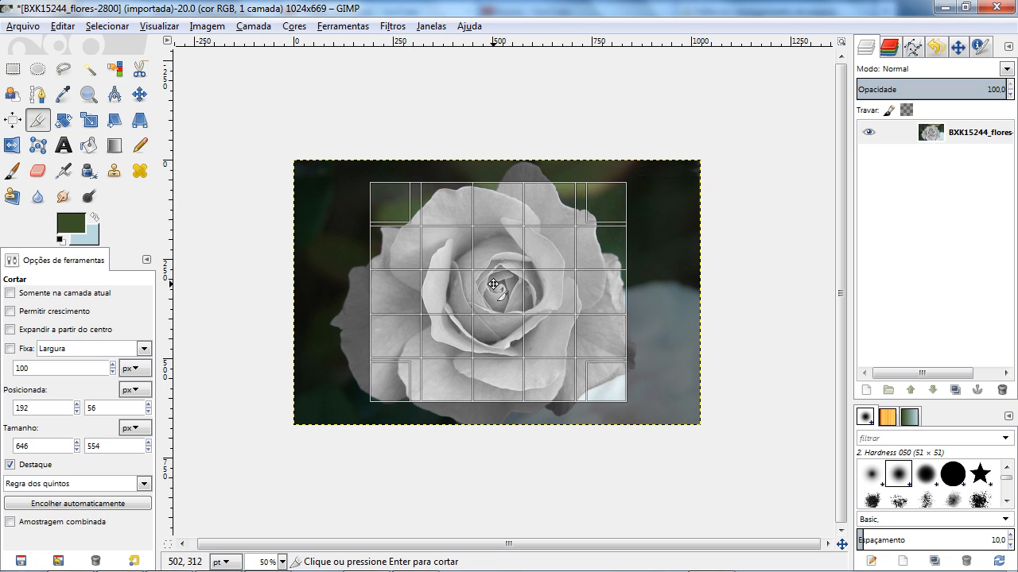
Change the crop guides to Sessões áureas, followed by Linhas diagonais.
left_click(144, 483)
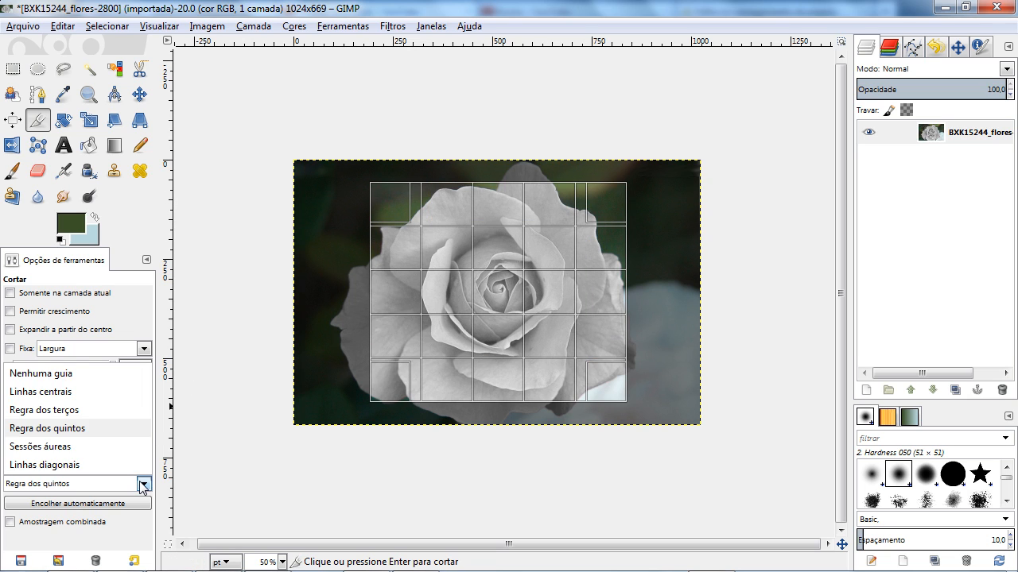
left_click(70, 447)
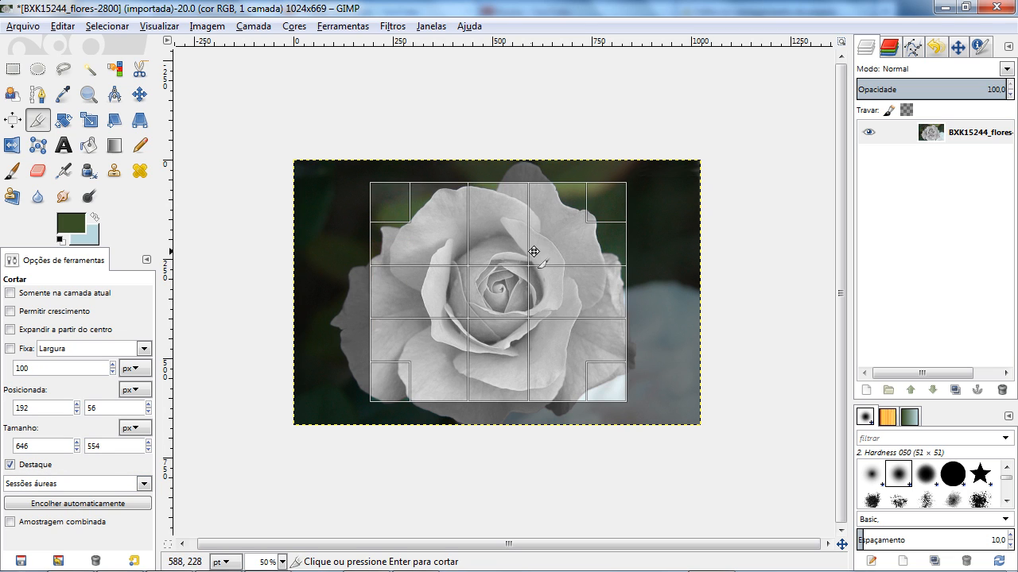
left_click(143, 483)
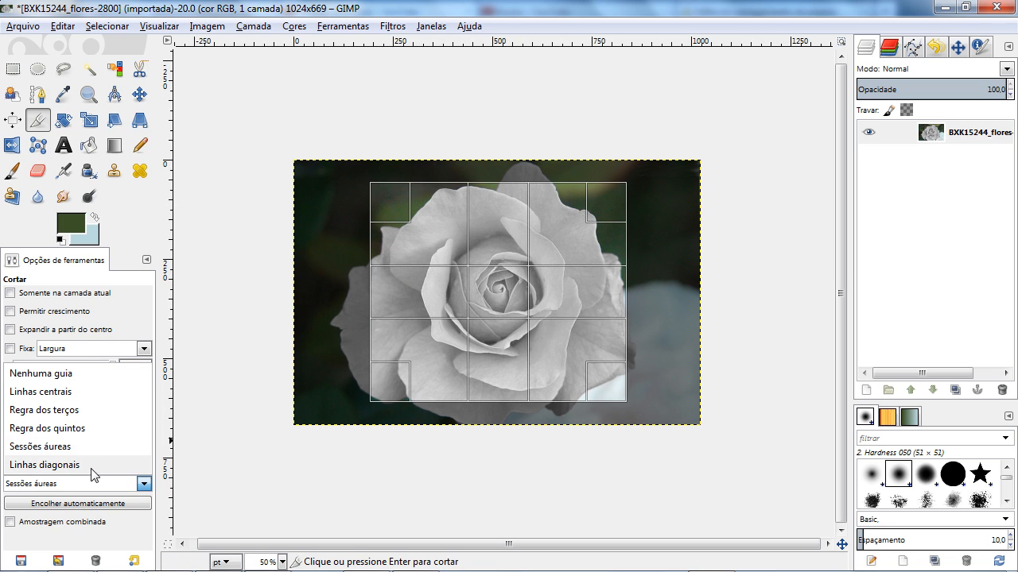
left_click(44, 465)
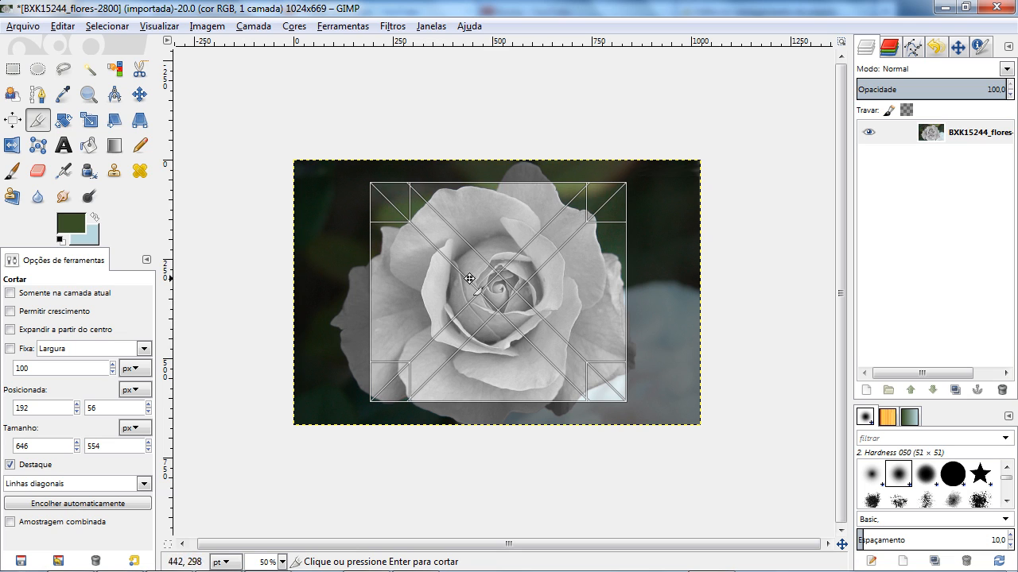
Reset the crop guides to Nenhuma guia and clear the crop area.
left_click(143, 483)
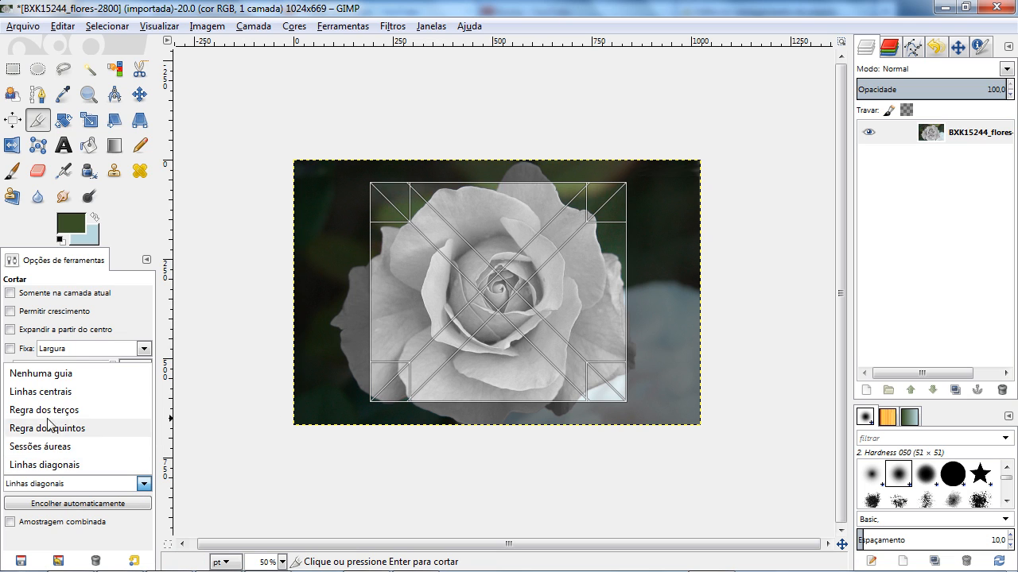
left_click(36, 373)
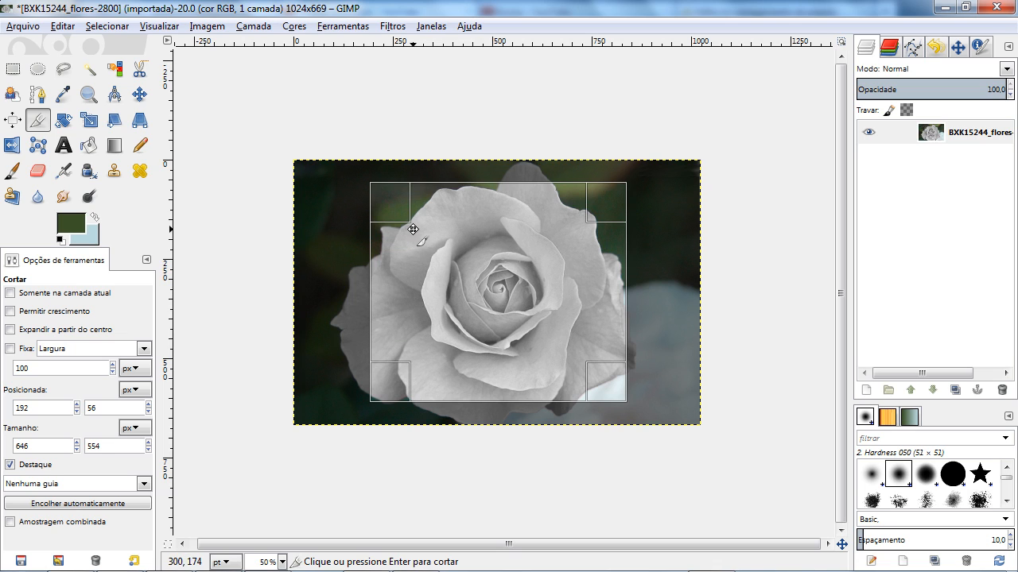
left_click(299, 100)
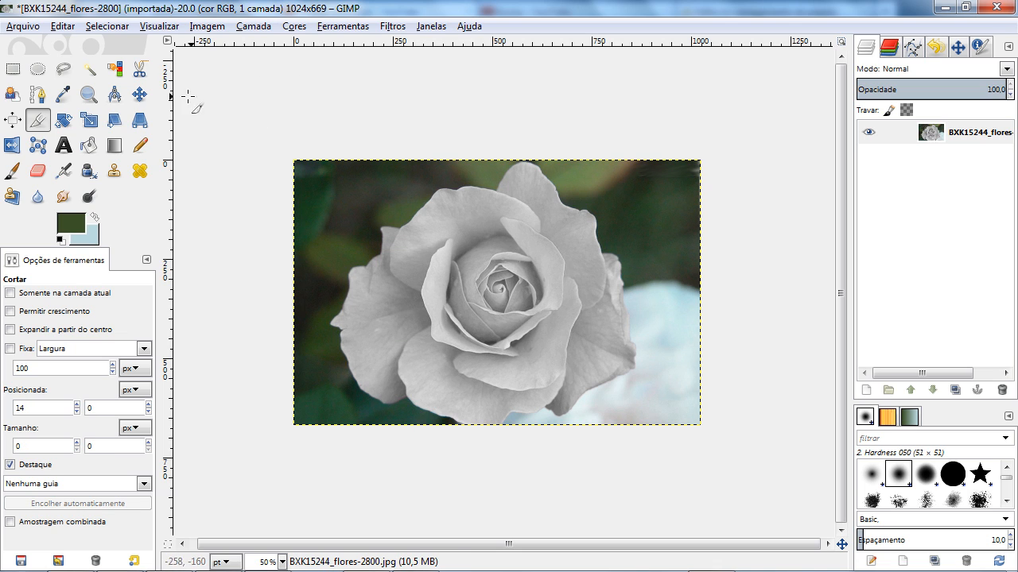
Start rotating the rose layer with the Rotate tool and set the angle to -18,75.
left_click(66, 121)
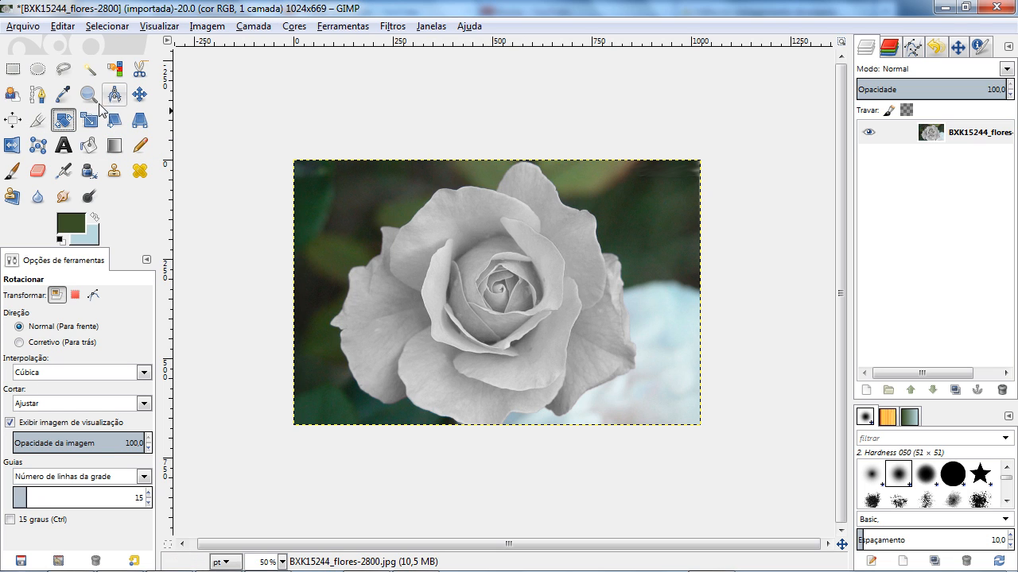
left_click(499, 217)
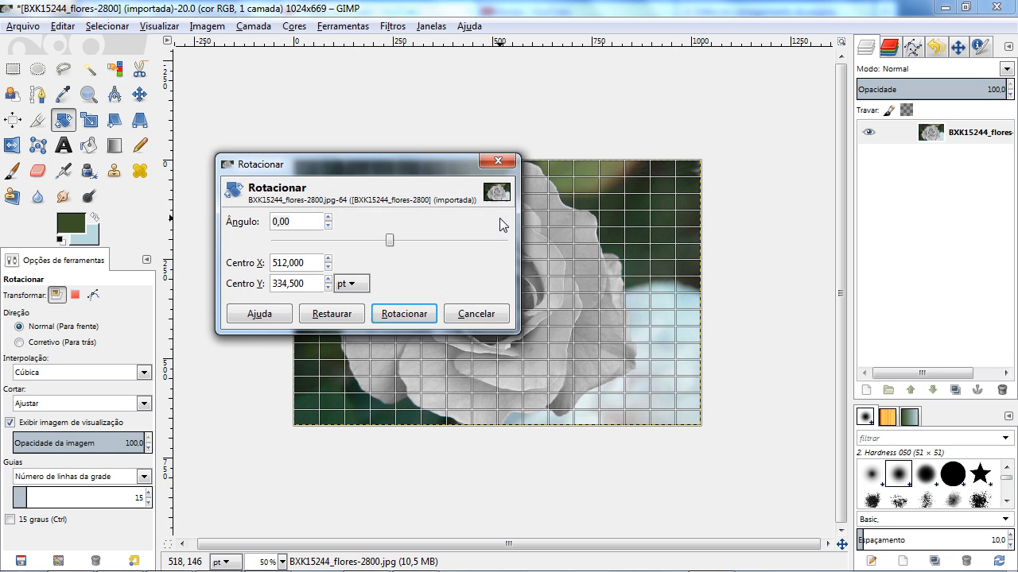
left_click_drag(436, 160, 225, 38)
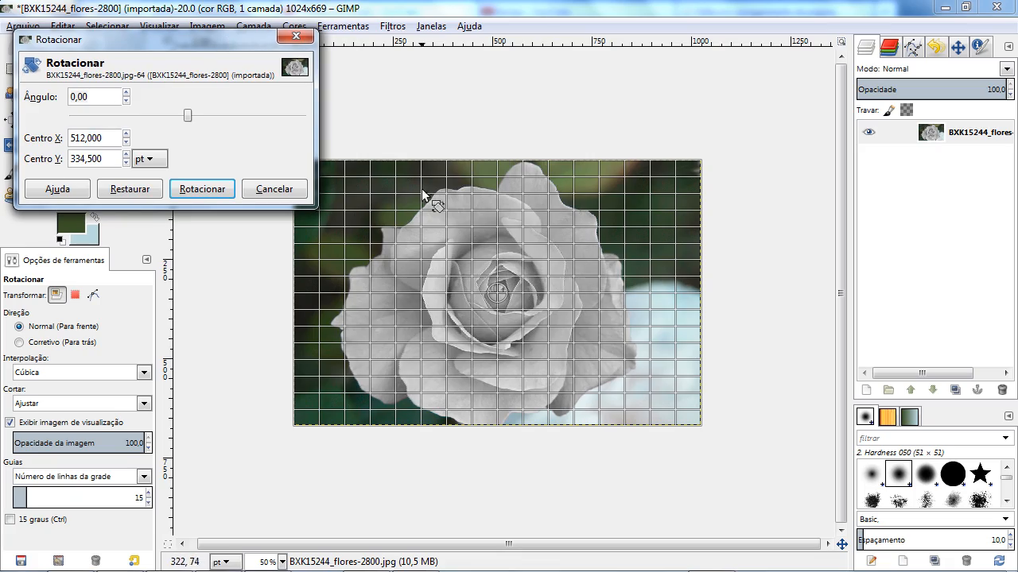
mouse_move(185, 118)
left_mouse_down()
mouse_move(219, 113)
mouse_move(133, 116)
mouse_move(216, 116)
mouse_move(175, 116)
left_mouse_up()
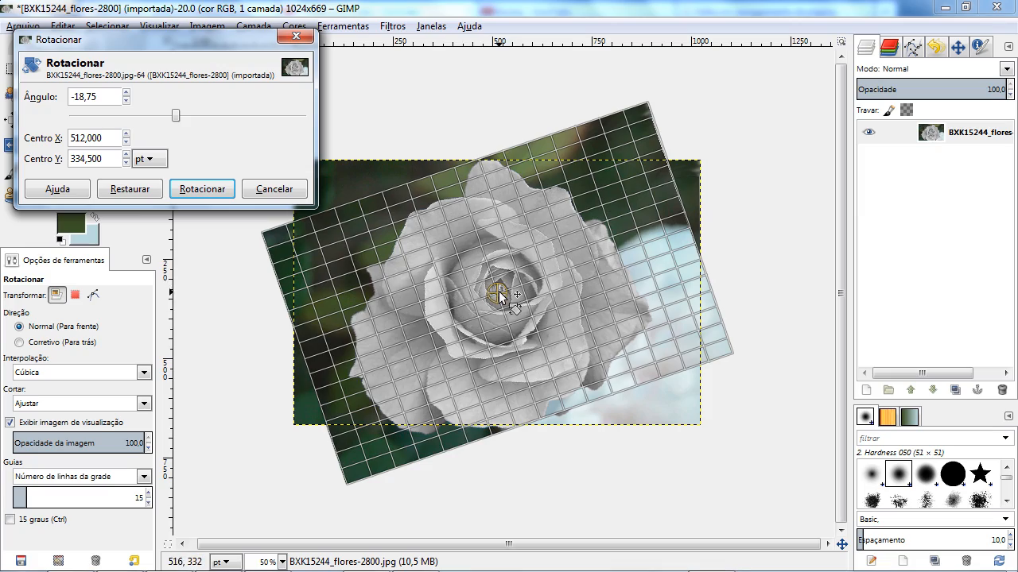
Try further rotation angles on the layer preview, including turning it freehand on the canvas with 15-degree snapping.
left_click_drag(175, 117, 149, 116)
left_click_drag(588, 149, 619, 274)
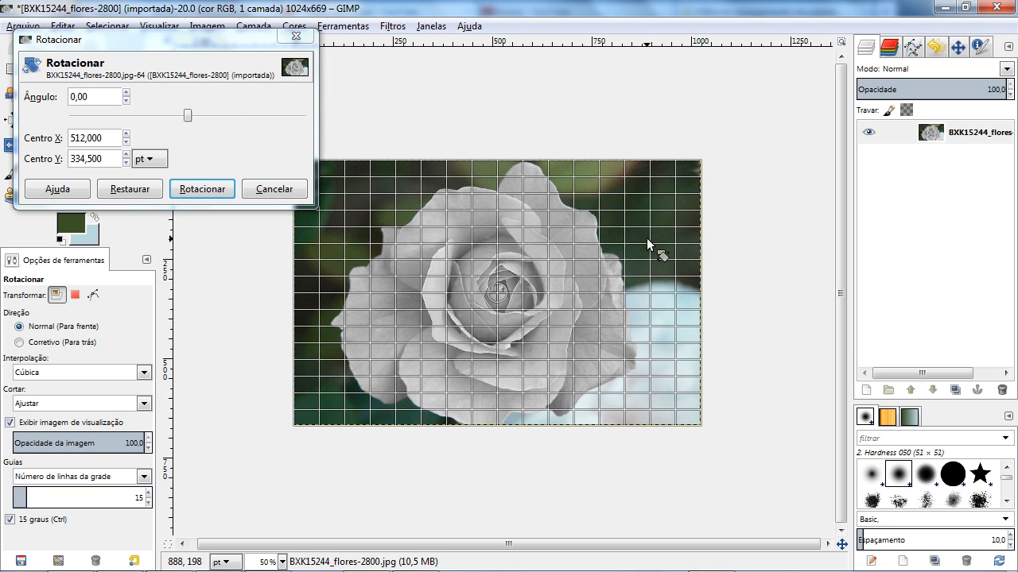
left_click_drag(646, 286, 378, 338)
left_click_drag(401, 244, 592, 265)
Move the rotation centre to 830, 502, turn the preview around it, and move the centre to 158, 456.
mouse_move(492, 296)
left_mouse_down()
mouse_move(505, 292)
mouse_move(487, 298)
mouse_move(491, 226)
mouse_move(546, 269)
mouse_move(492, 328)
mouse_move(406, 237)
mouse_move(500, 210)
mouse_move(517, 306)
mouse_move(408, 293)
mouse_move(556, 208)
mouse_move(445, 318)
mouse_move(552, 350)
mouse_move(434, 332)
mouse_move(624, 362)
left_mouse_up()
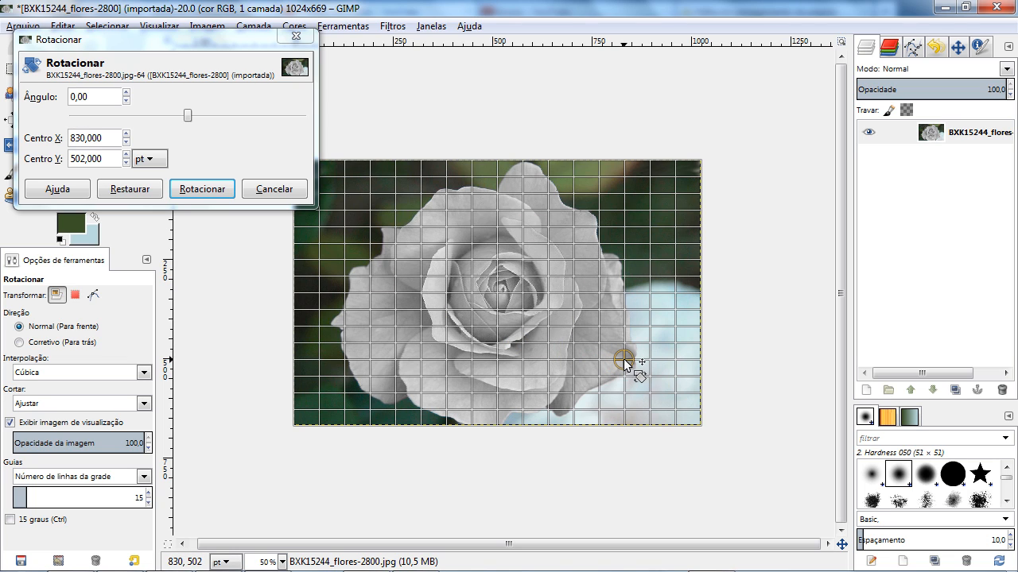
left_click_drag(373, 265, 475, 327)
key("ctrl")
left_click_drag(627, 360, 355, 342)
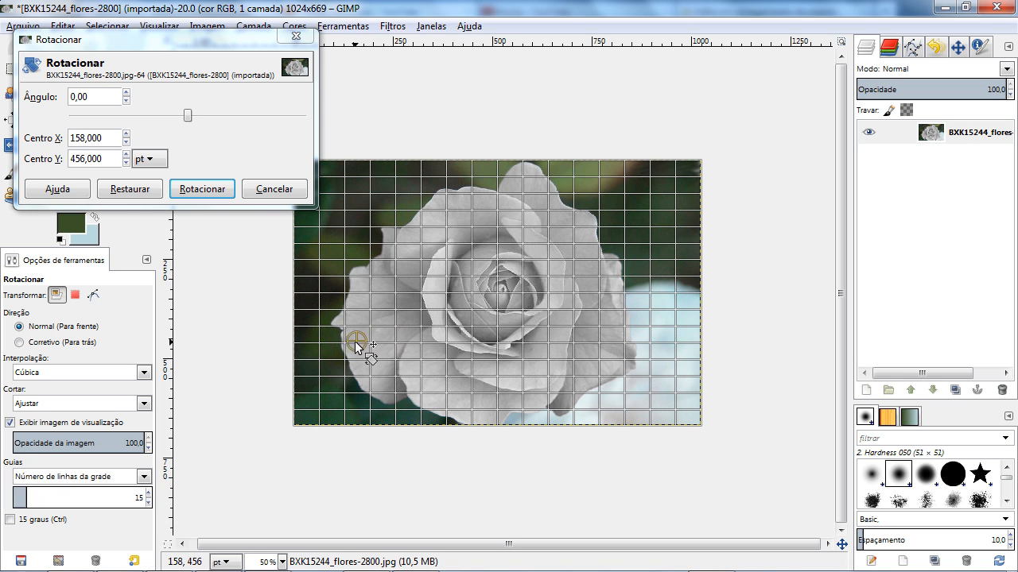
Apply a rotation of -43,20 degrees around the centre point 134, 512, and undo it.
left_click_drag(613, 250, 425, 184)
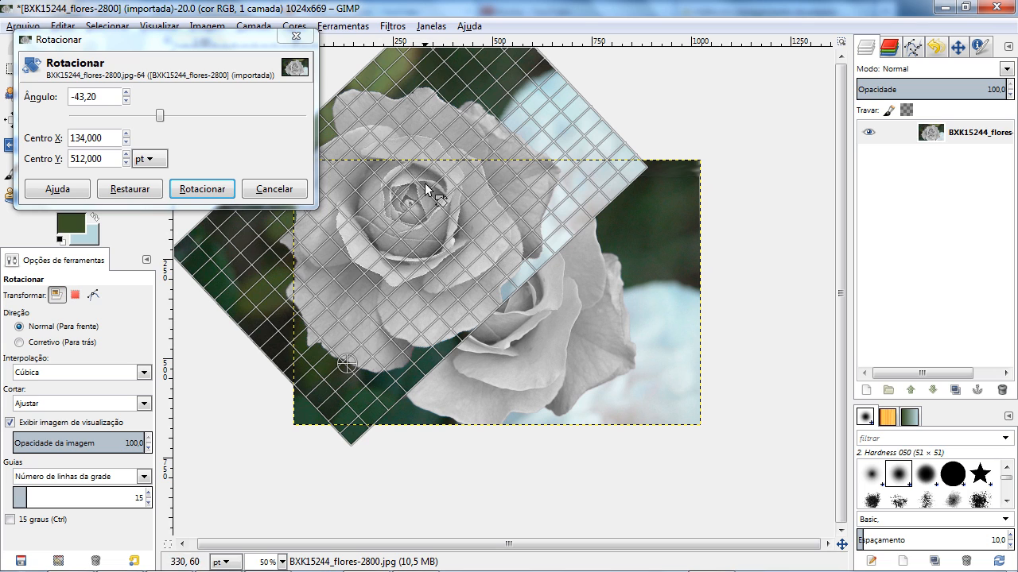
left_click(206, 194)
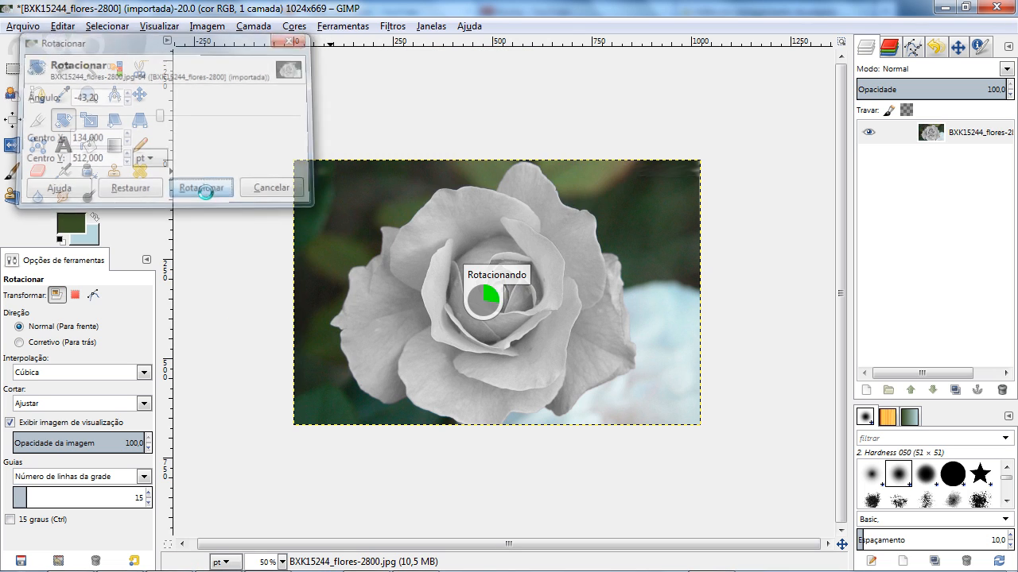
key("ctrl+z")
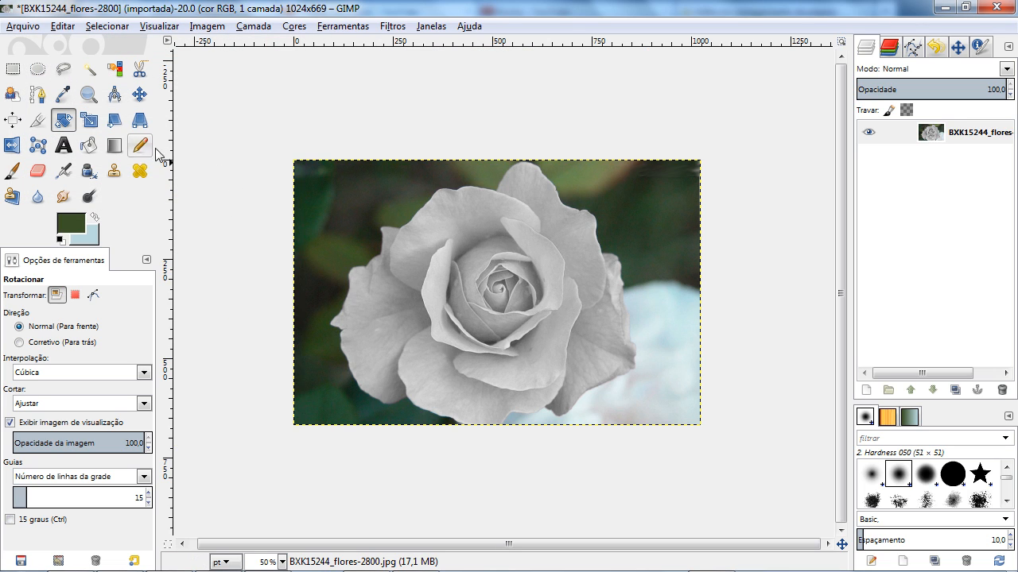
Preview a rotation of about 98,24 degrees around the layer's centre and cancel it.
left_click_drag(425, 216, 263, 230)
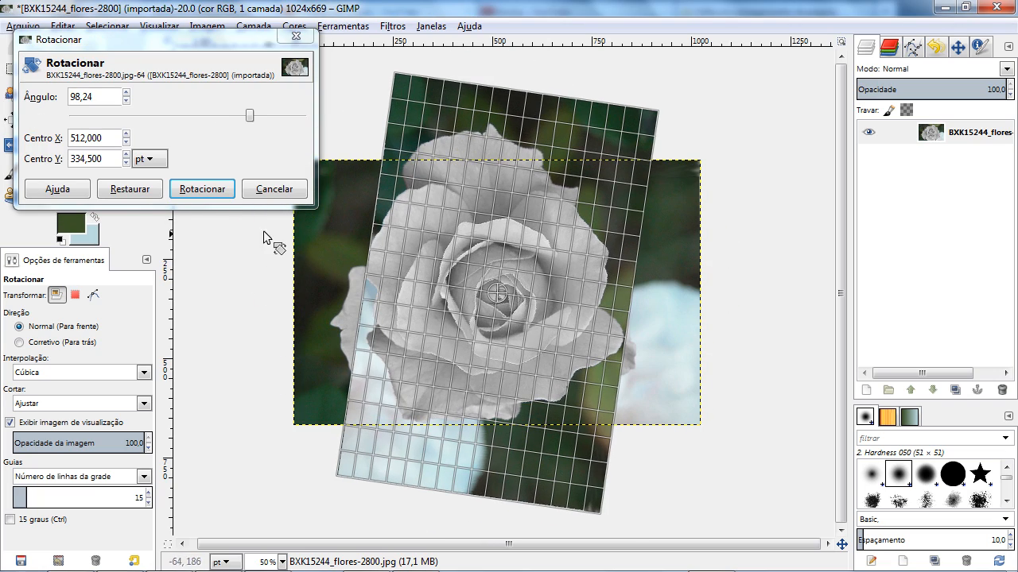
left_click(270, 191)
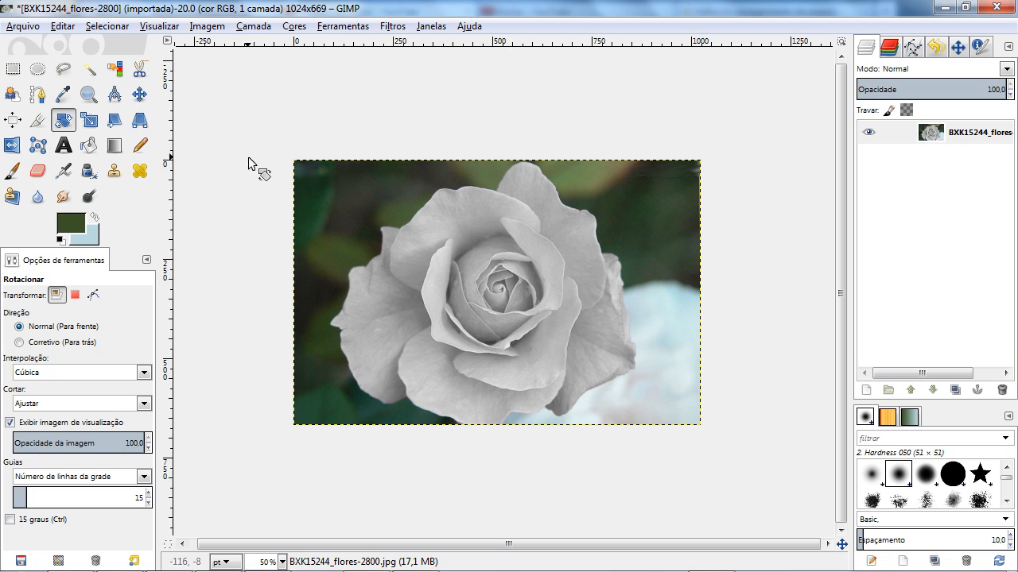
Start scaling the rose layer, keep its preview in view, and try widths including 1026 and 799 pixels.
left_click(90, 121)
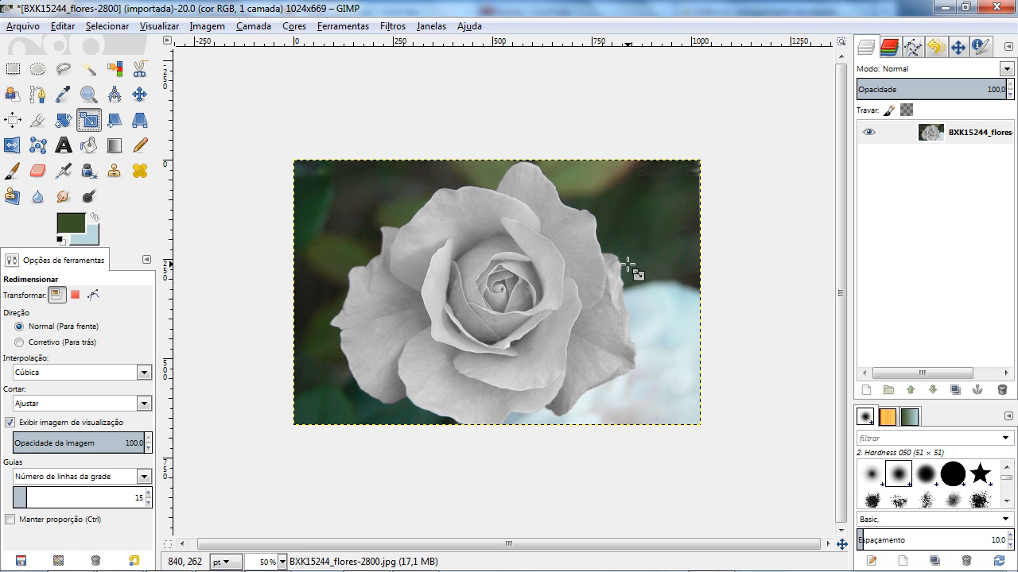
left_click(629, 265)
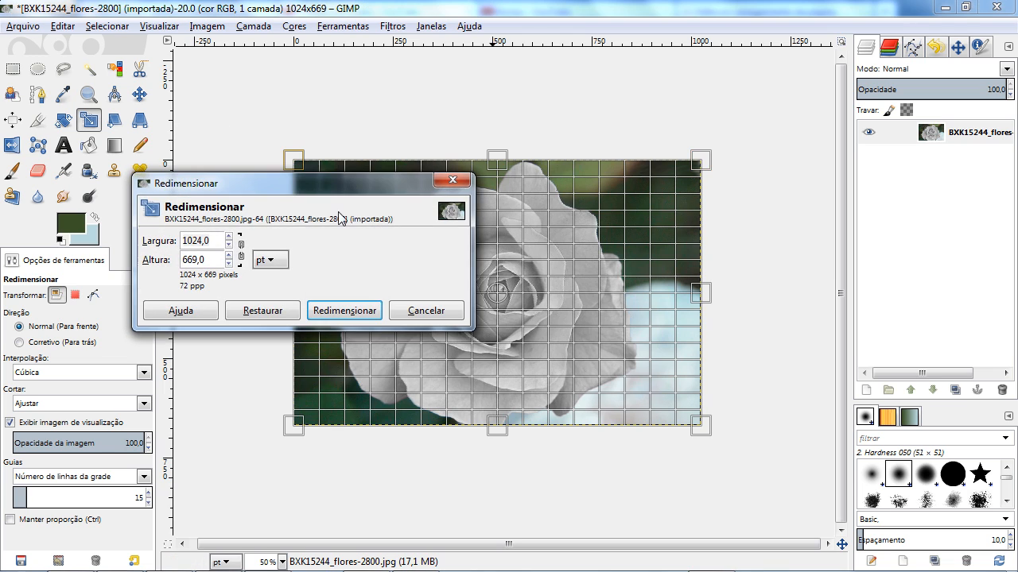
left_click_drag(326, 188, 208, 30)
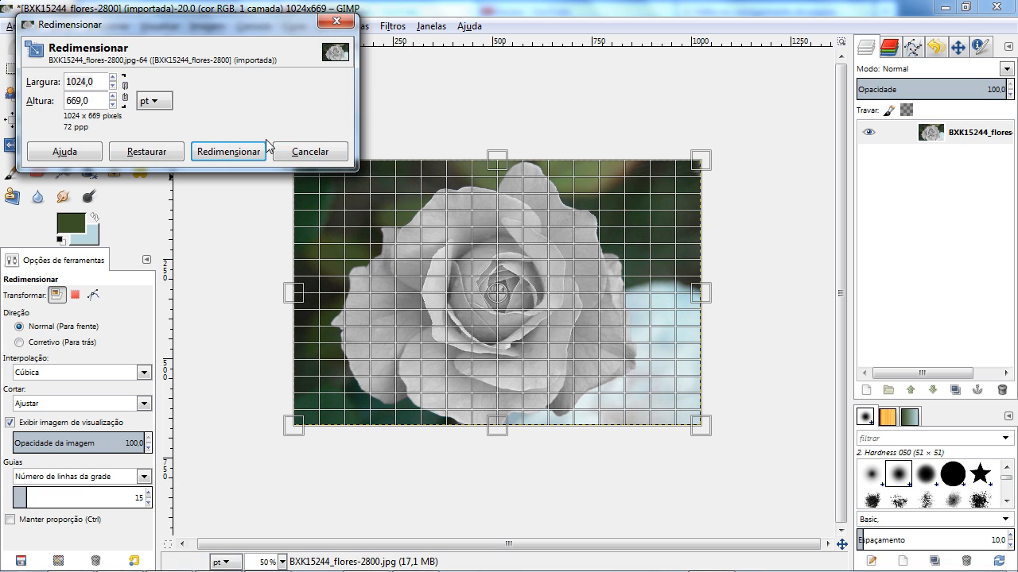
left_click(113, 77)
left_click(113, 86)
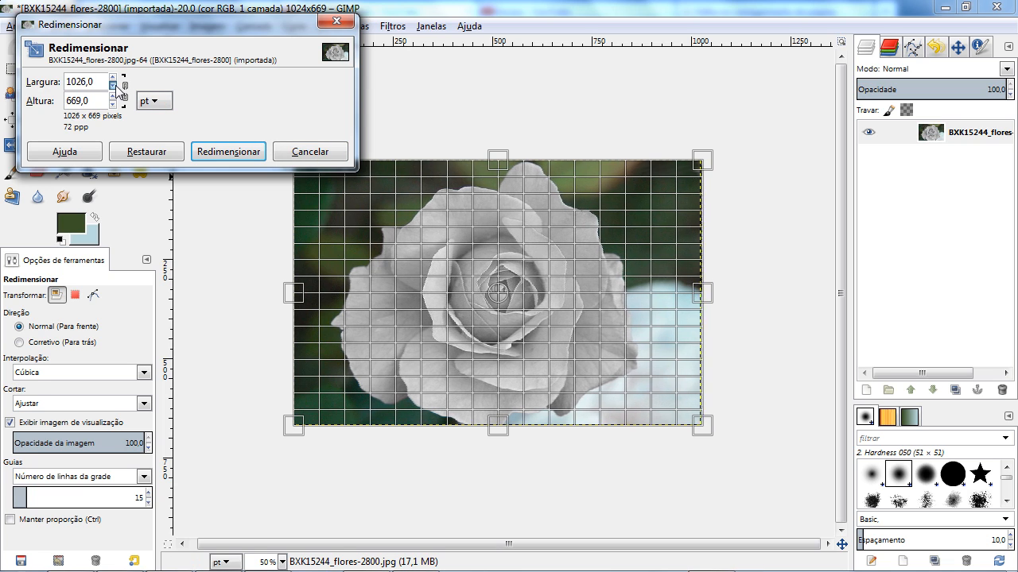
left_click(113, 86)
left_click(113, 78)
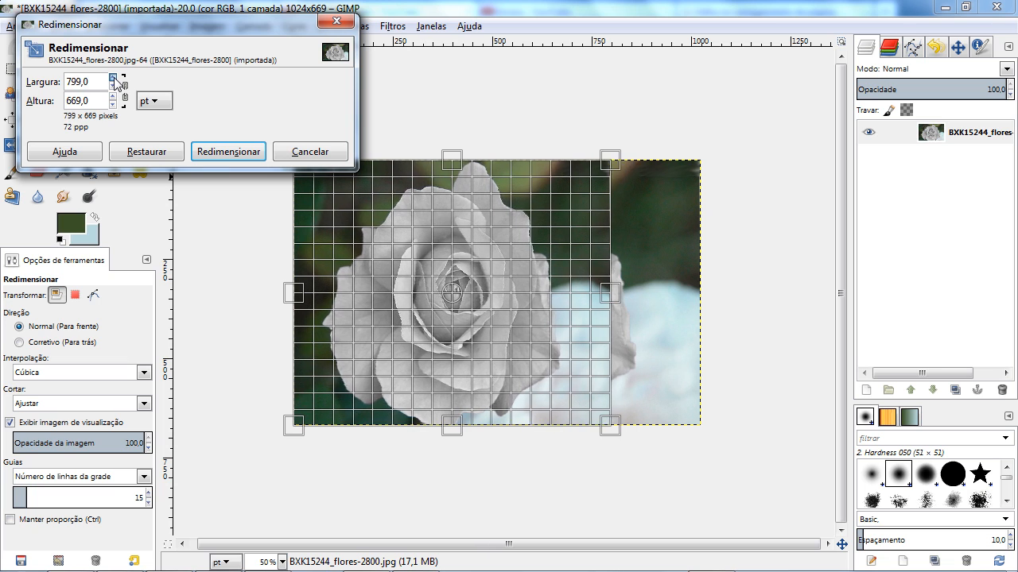
left_click(113, 78)
Set the scaled layer's width to 1159 pixels and its height to 907 pixels.
left_click(113, 86)
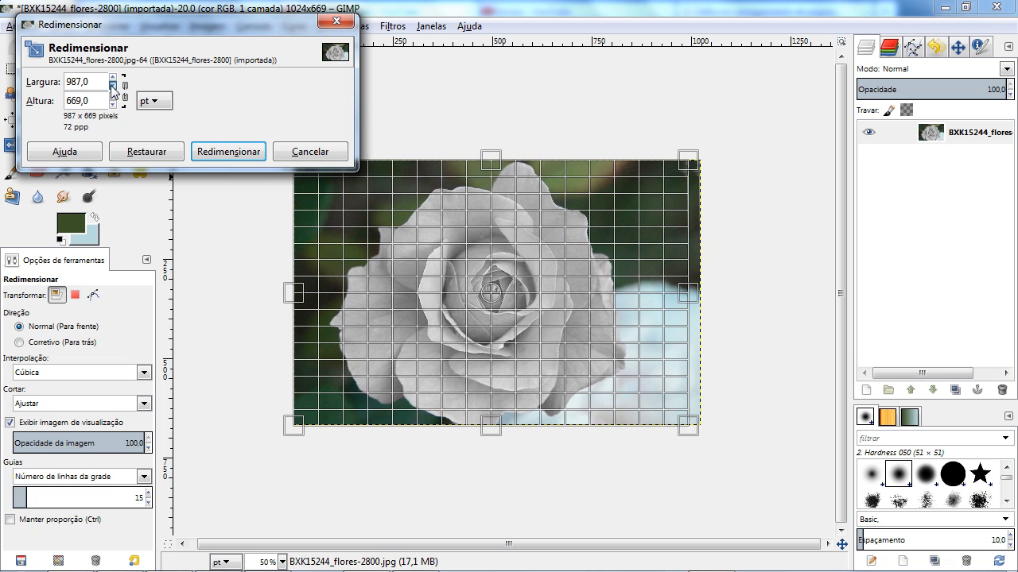
left_click(113, 86)
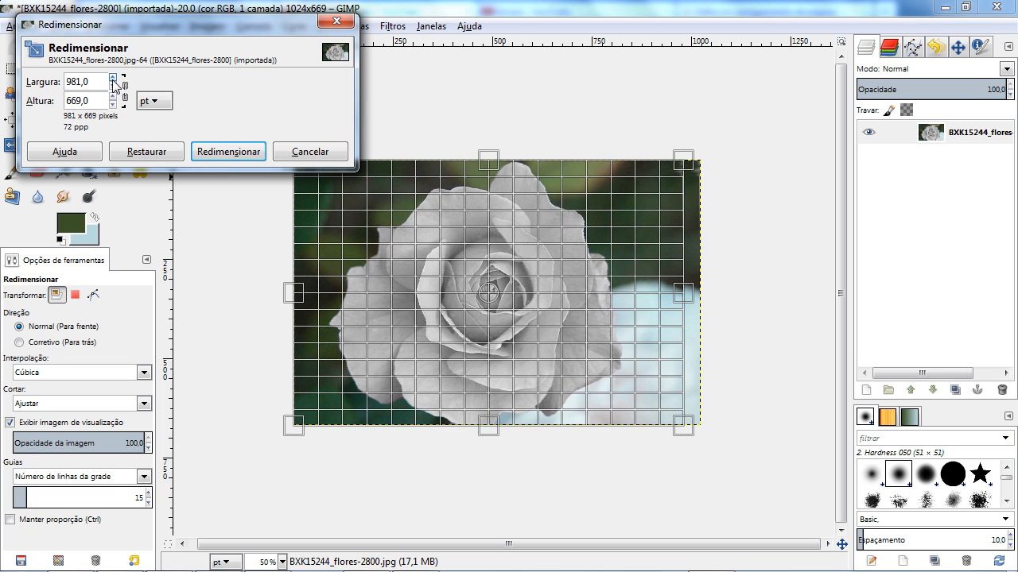
left_click(113, 78)
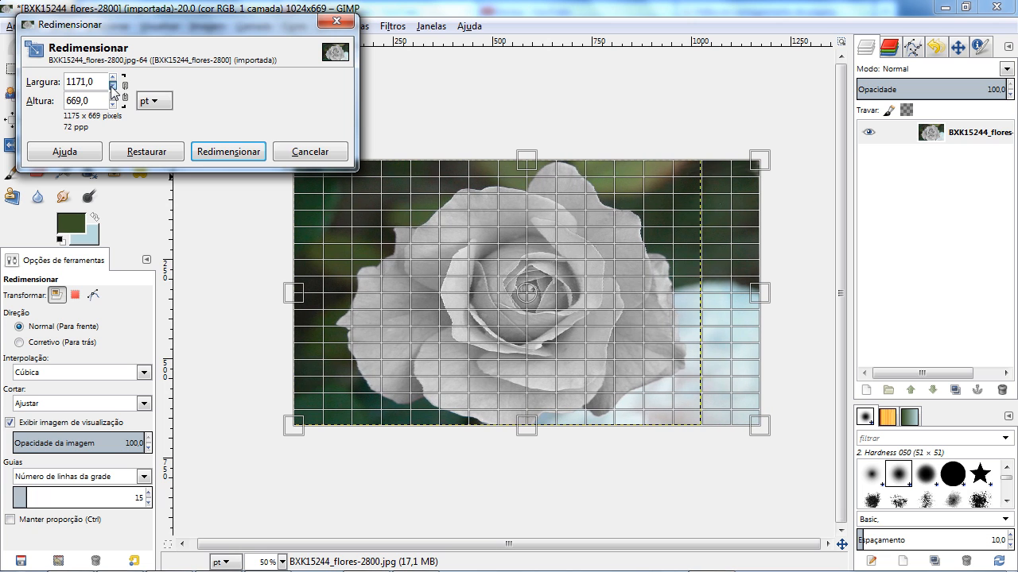
left_click(113, 86)
left_click(113, 104)
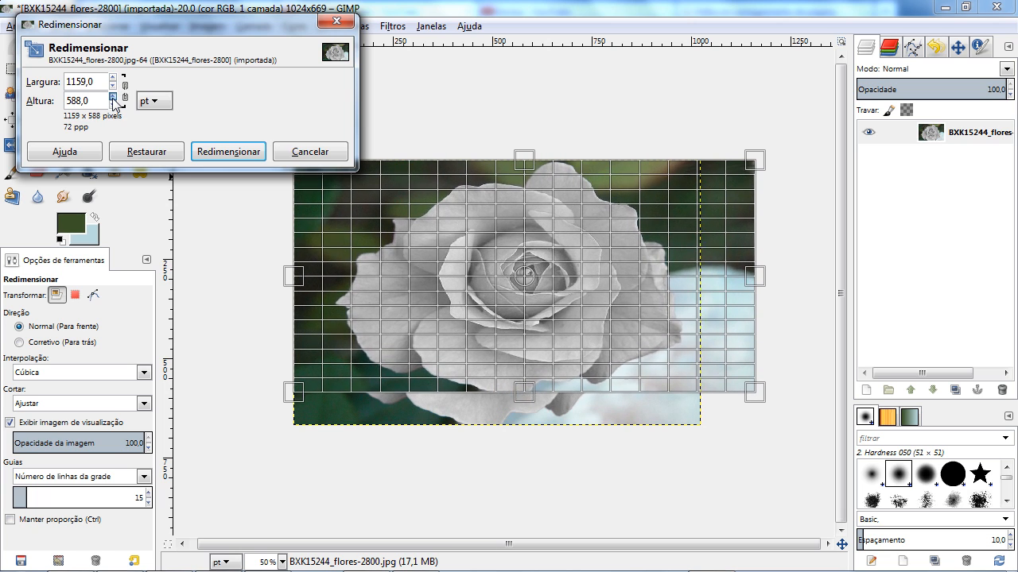
left_click(112, 97)
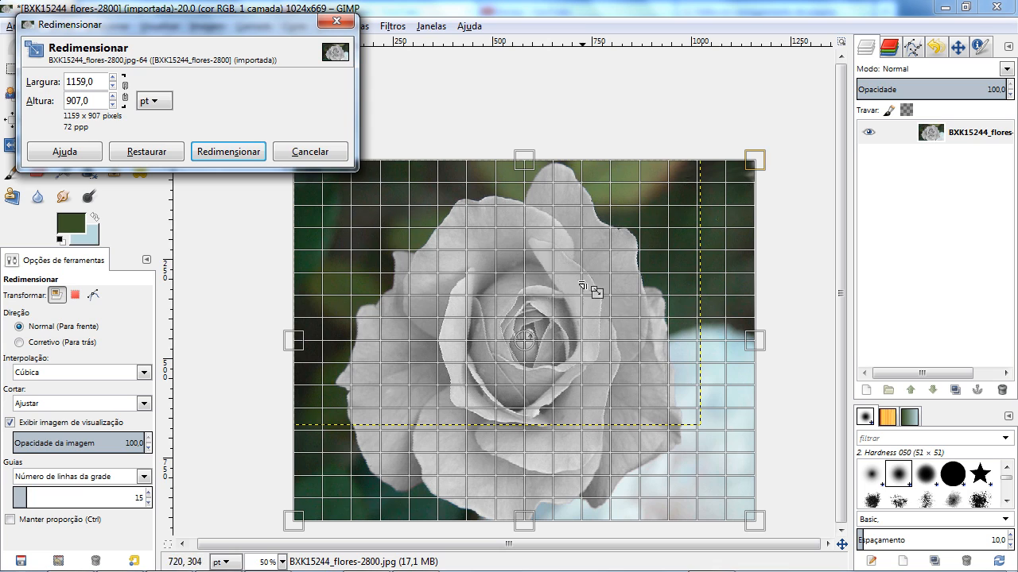
Resize the preview freehand with its proportions kept, to about 546 × 357, 399 × 261 and 687 × 449 pixels.
left_click_drag(747, 522, 569, 380)
left_click_drag(591, 251, 517, 355)
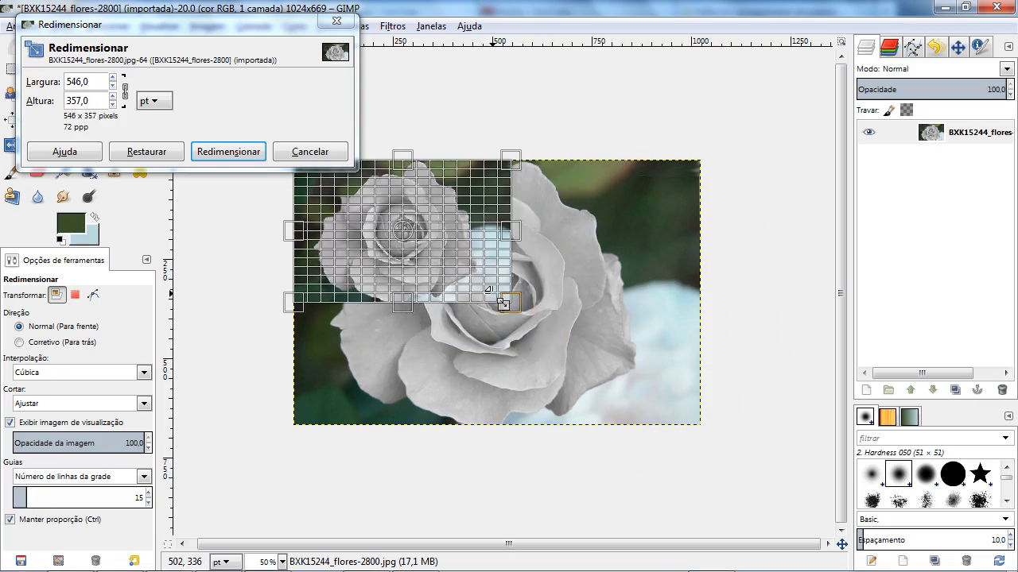
left_click_drag(323, 315, 535, 257)
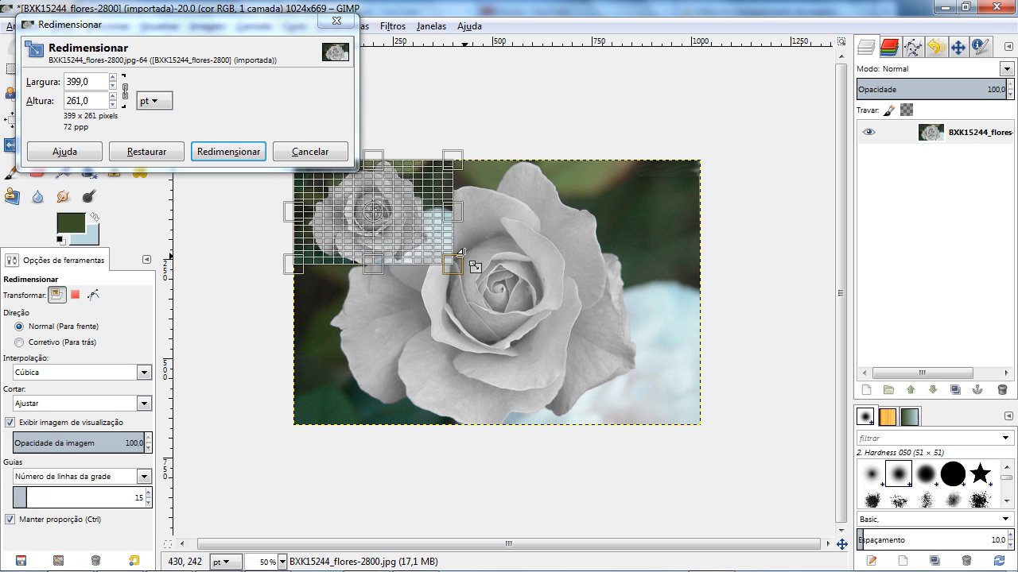
left_click_drag(465, 257, 604, 326)
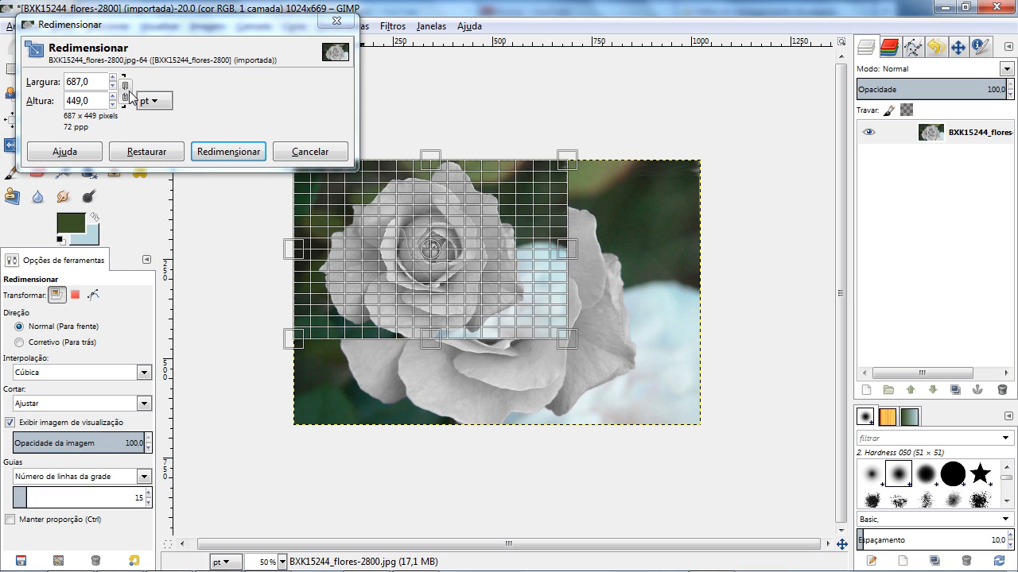
Stretch the preview freehand to about 611 × 679 pixels, lock its proportions, and enlarge it to about 755 × 839 pixels.
left_click_drag(492, 283, 503, 418)
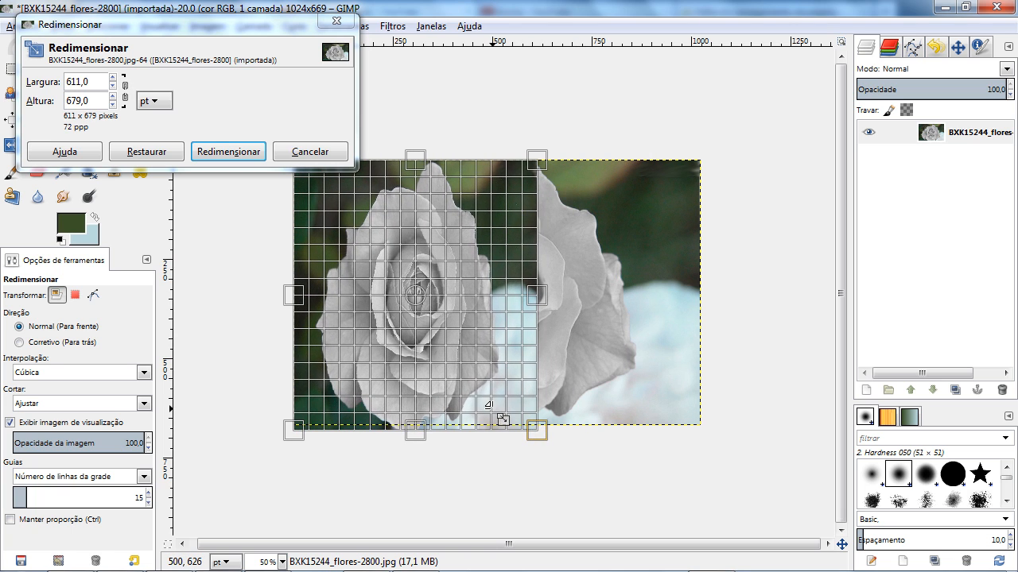
left_click(125, 91)
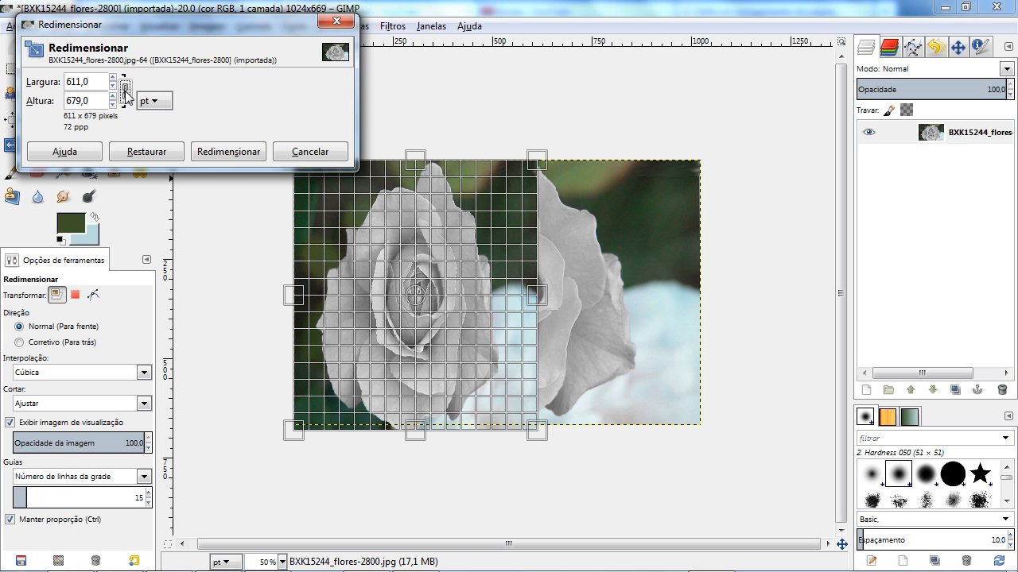
left_click_drag(515, 378, 582, 418)
left_click_drag(534, 387, 547, 429)
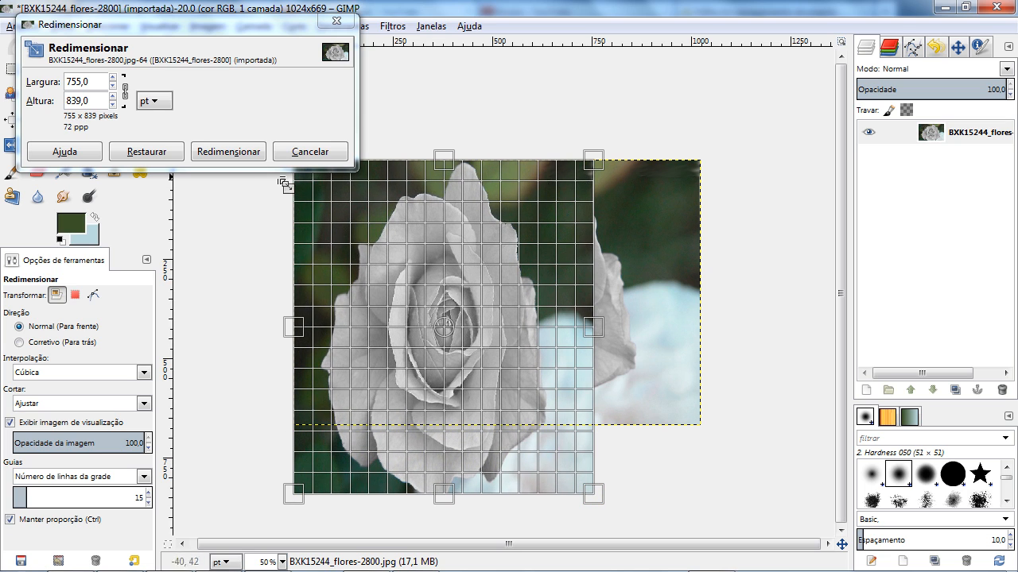
Flatten the preview to about 851 × 143 pixels with proportions unlocked, and enlarge it with them locked to about 1506 × 253 pixels.
left_click(126, 91)
left_click_drag(578, 491, 614, 213)
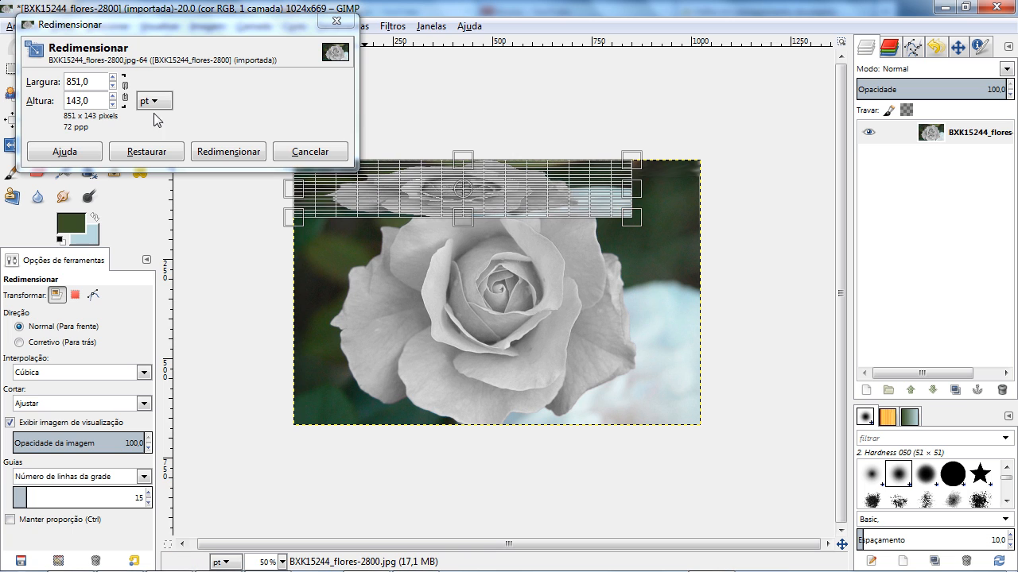
left_click(125, 91)
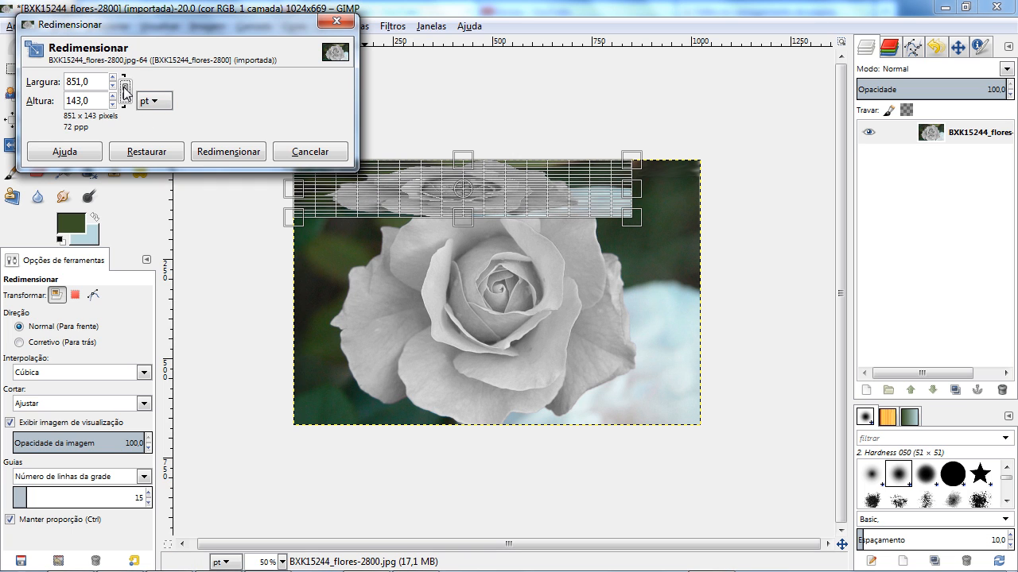
left_click_drag(630, 220, 560, 261)
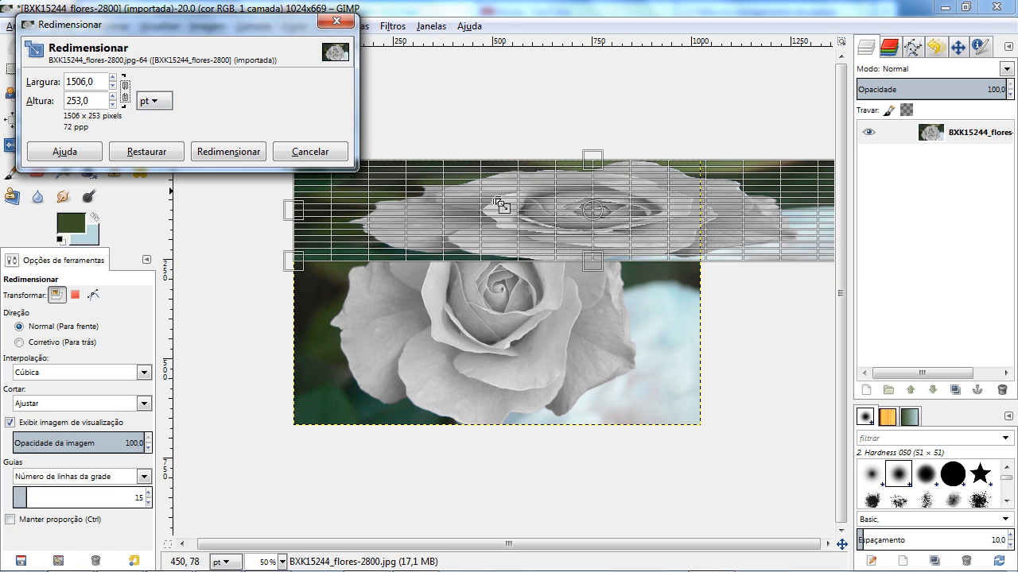
Try reshaping the preview to about 2216 × 401 pixels and moving it across the canvas, and cancel the scaling.
left_click_drag(693, 246, 695, 272)
left_click_drag(751, 247, 311, 301)
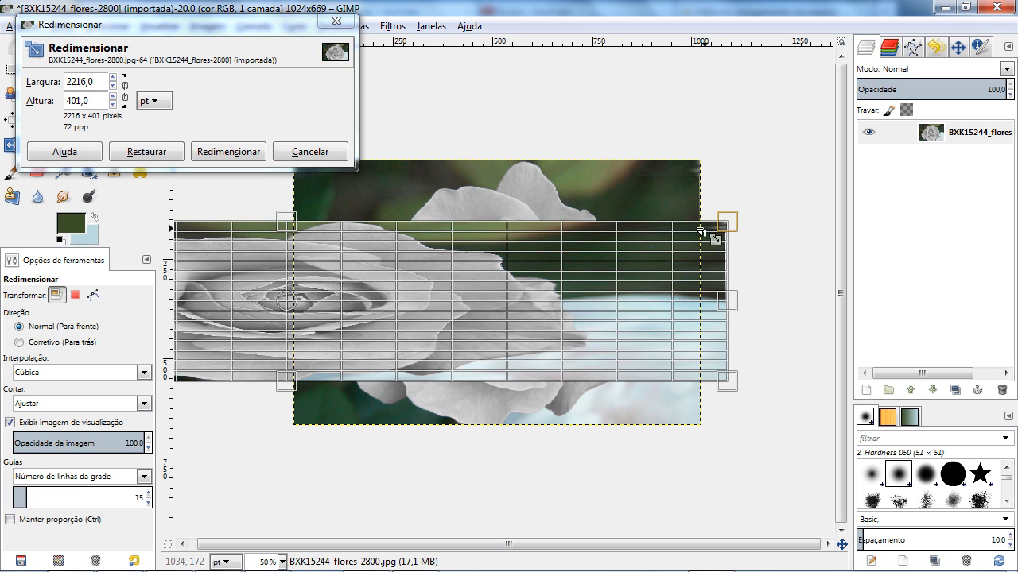
left_click_drag(700, 231, 409, 283)
left_click(310, 151)
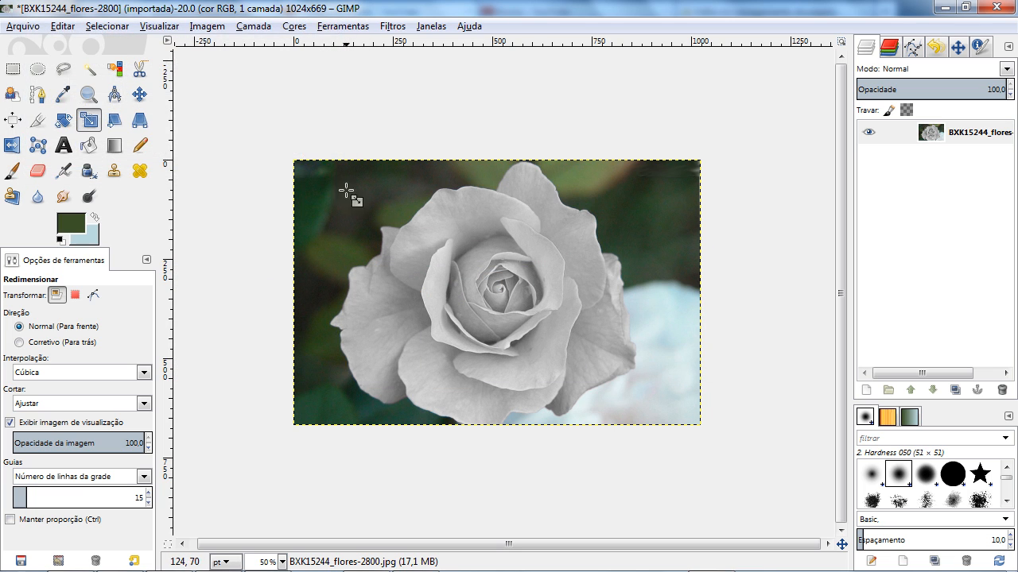
Start scaling again, shrink the preview proportionally to about 788 × 515 pixels, and reshape it with proportions unlocked to about 754 × 605.
left_click(346, 191)
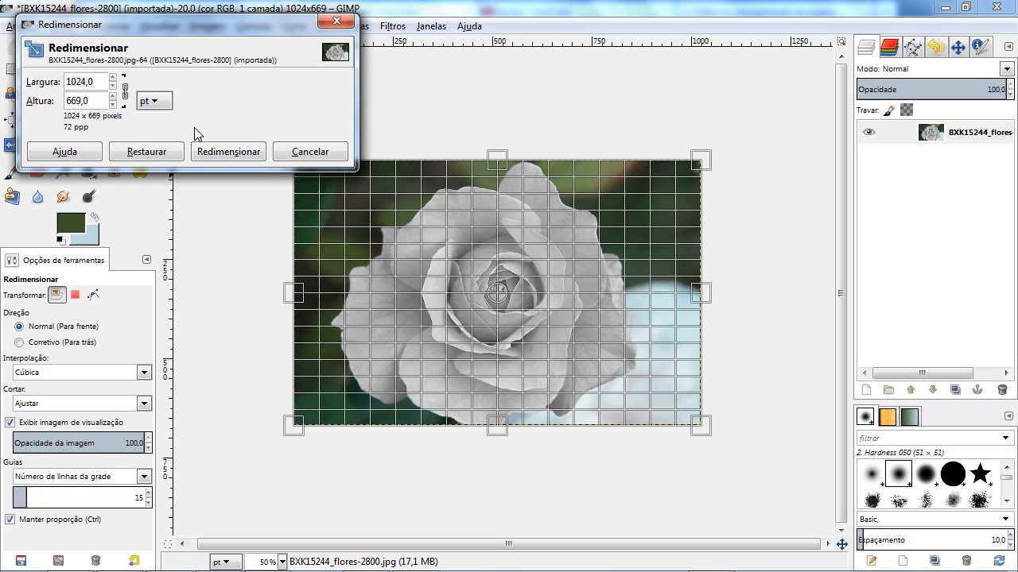
left_click_drag(664, 396, 516, 298)
left_click(126, 93)
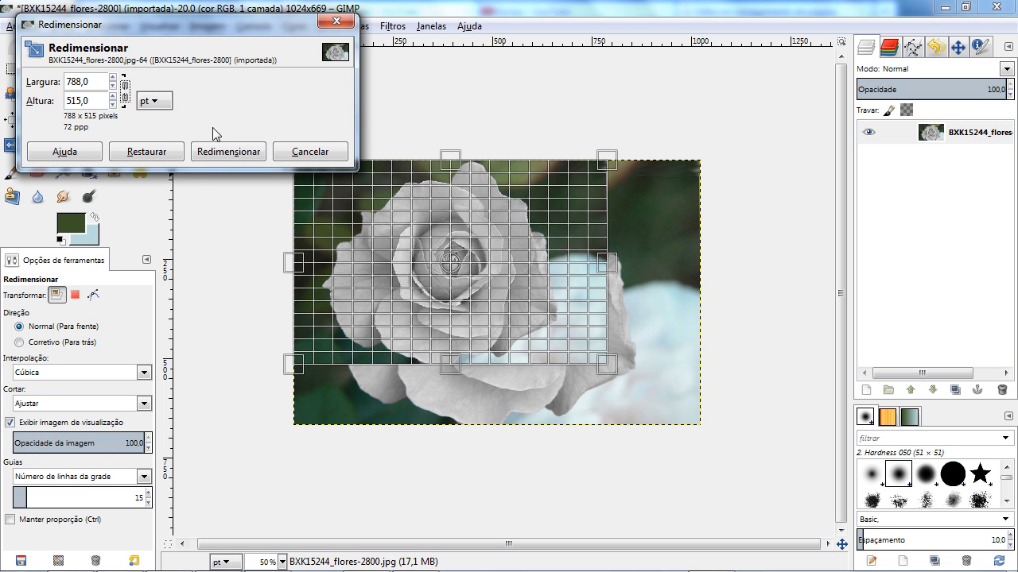
left_click_drag(583, 350, 362, 291)
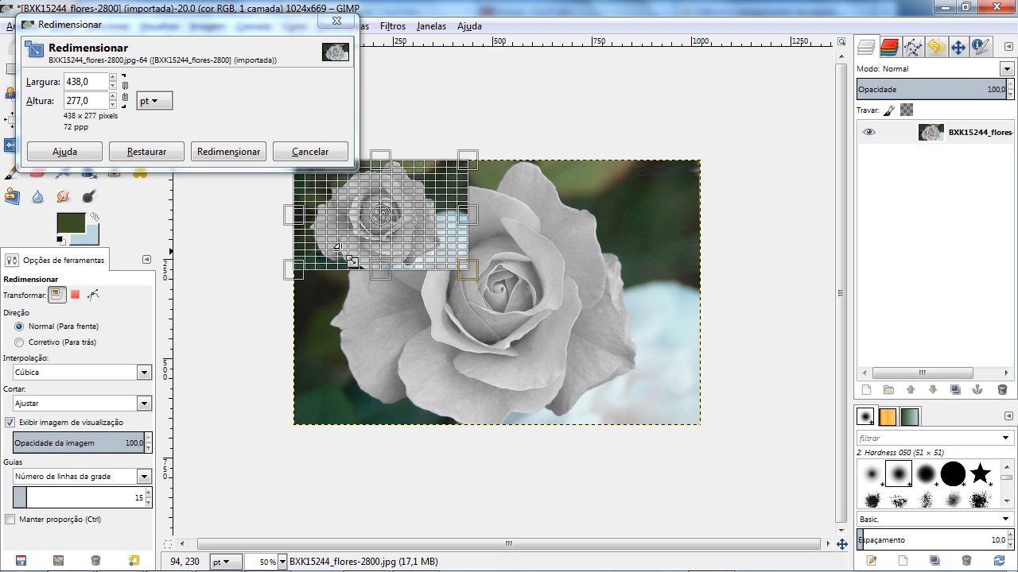
left_click_drag(334, 248, 452, 362)
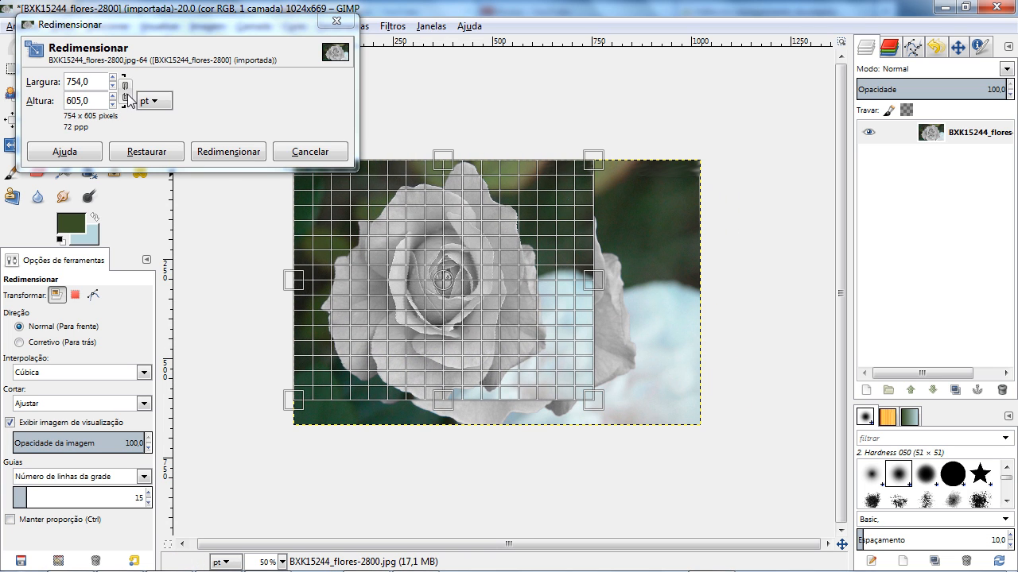
Resize the preview freehand with its proportions temporarily constrained, through about 249 × 163 and 412 × 269 to about 317 × 207 pixels.
left_click_drag(580, 388, 444, 254)
key("ctrl")
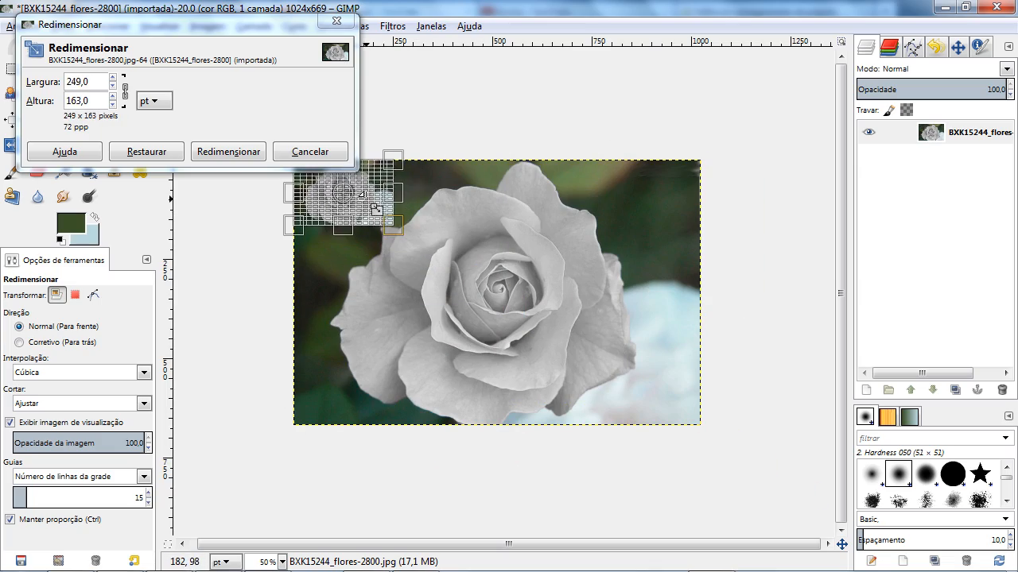
left_click_drag(362, 198, 390, 249)
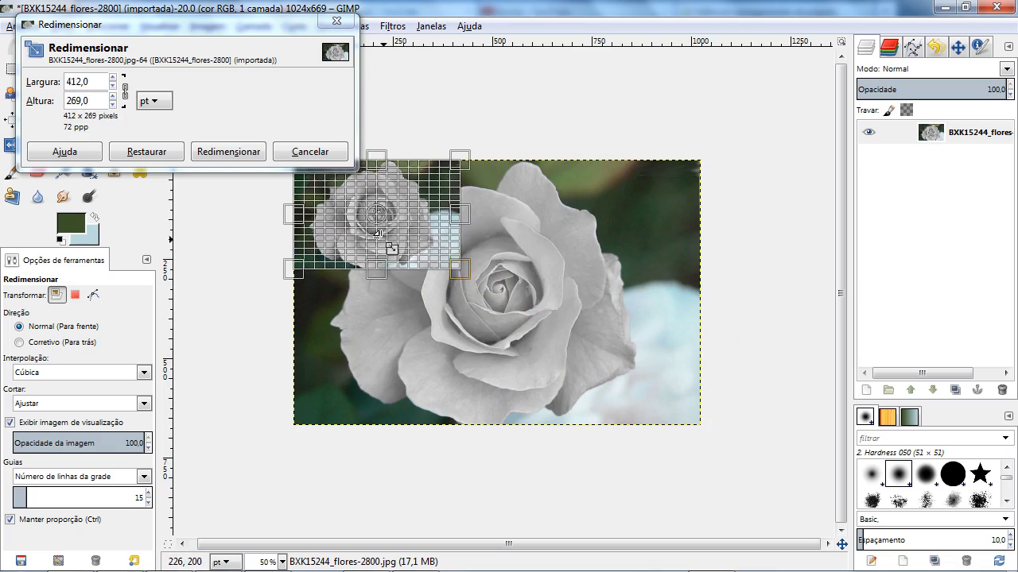
left_click_drag(475, 271, 455, 291)
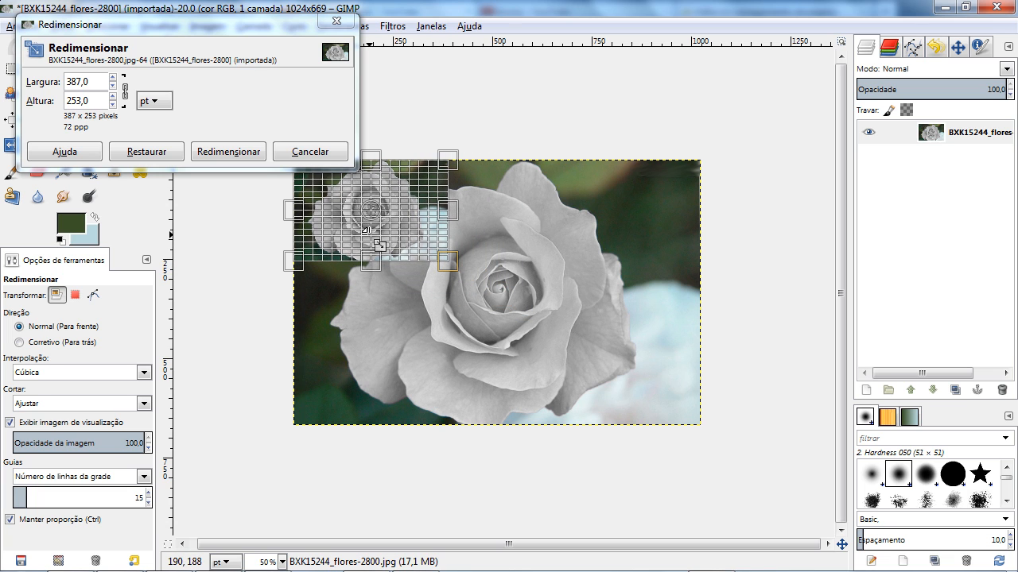
mouse_move(379, 244)
left_mouse_down()
mouse_move(754, 433)
mouse_move(360, 241)
left_mouse_up()
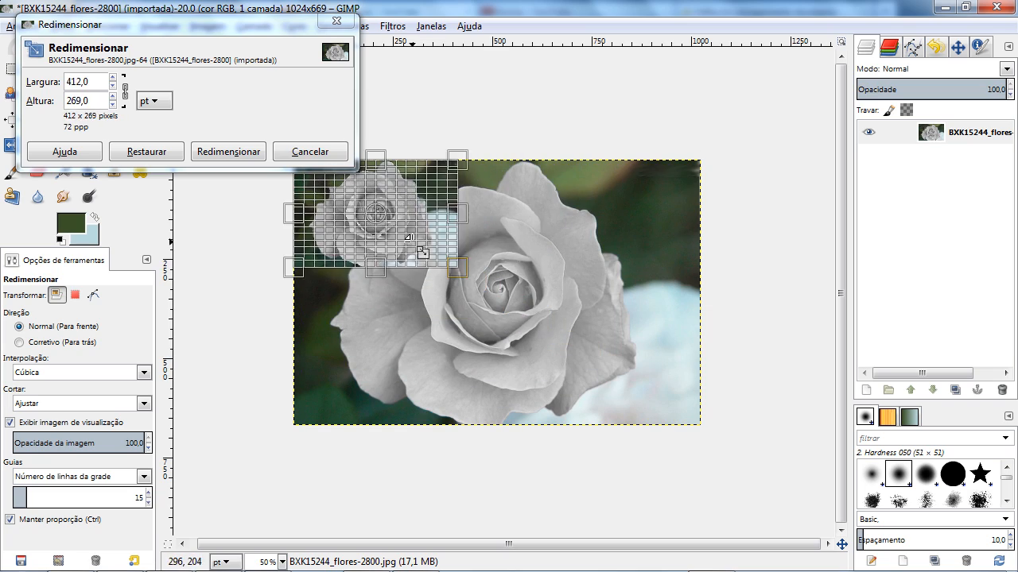
left_click_drag(422, 253, 366, 233)
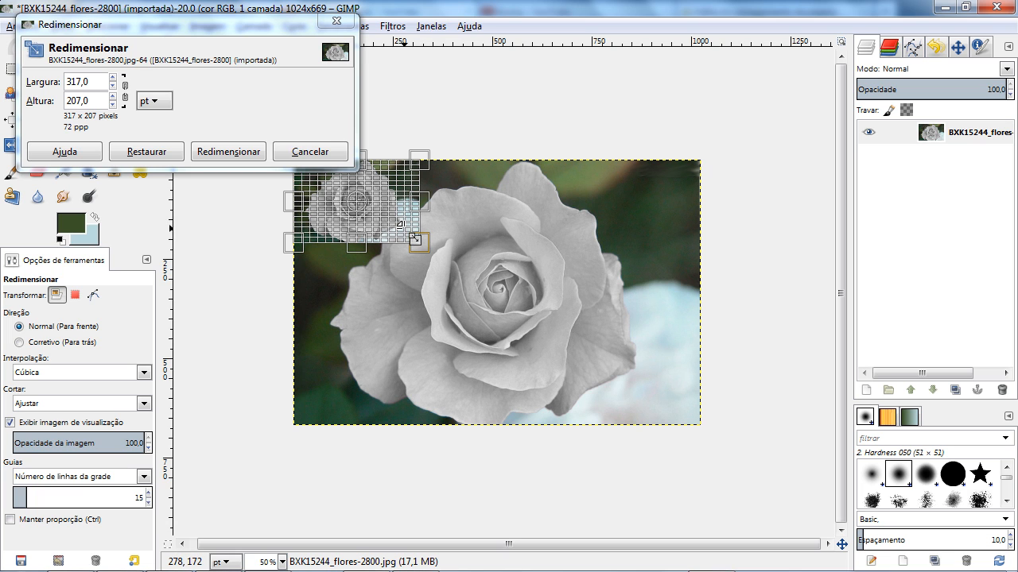
Stretch the preview vertically to about 347 × 579 pixels, lock its proportions, and enlarge it to about 496 × 827 pixels.
left_click_drag(413, 238, 414, 373)
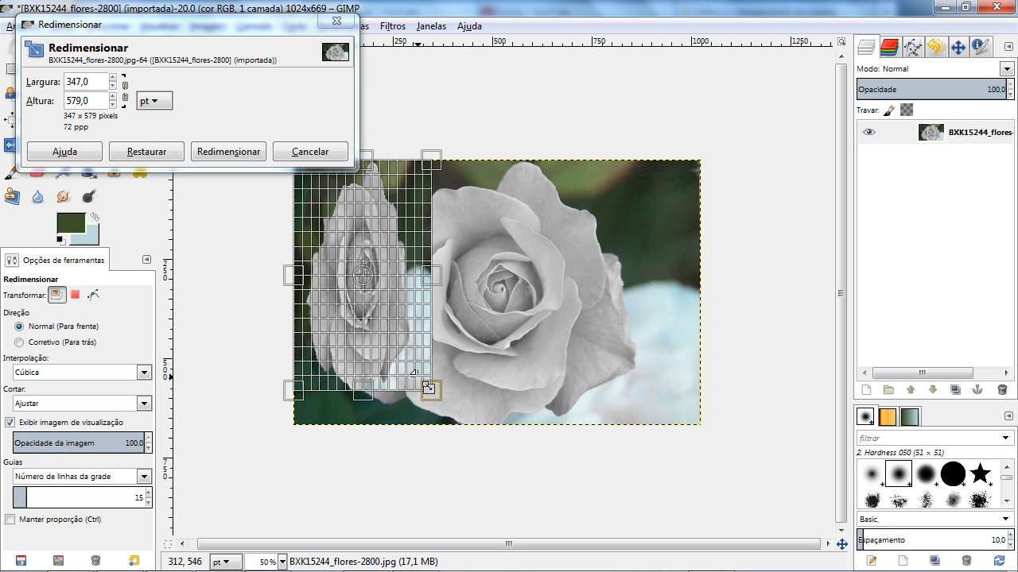
left_click(125, 97)
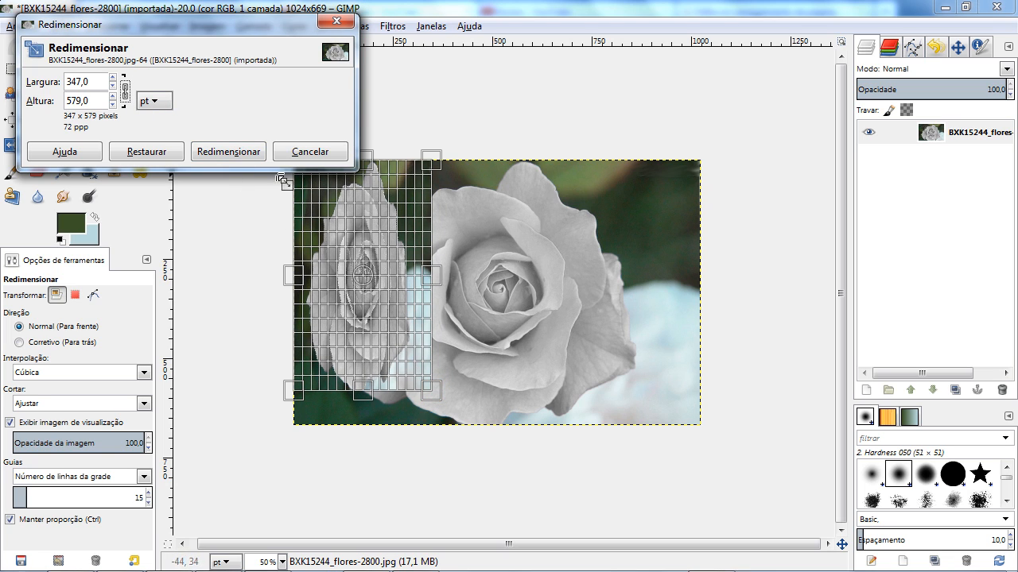
left_click_drag(419, 359, 547, 471)
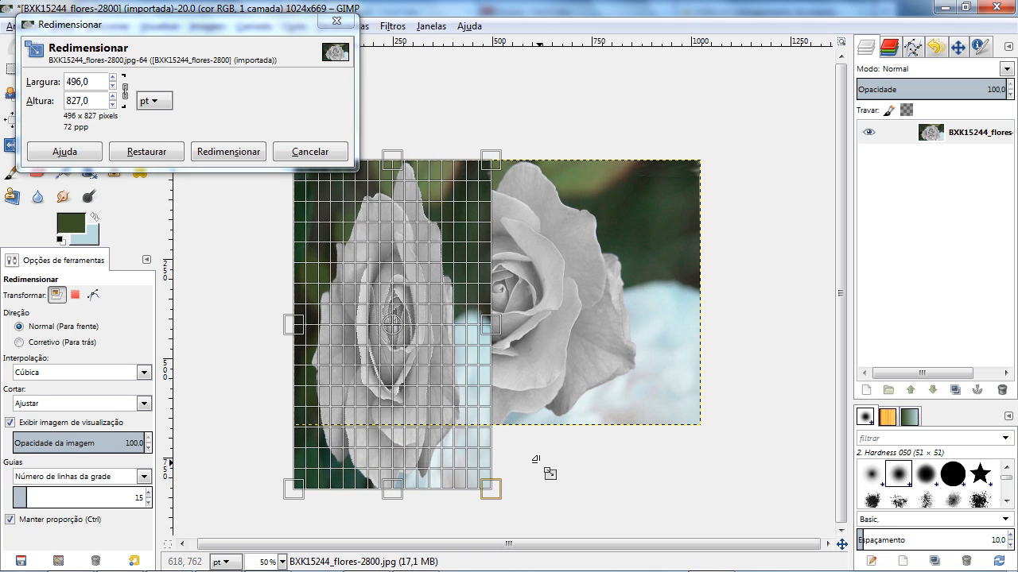
Resize the preview freehand through about 502 × 837 and 464 × 773 pixels, and reshape it with proportions unlocked to about 1072 × 275.
left_click(125, 94)
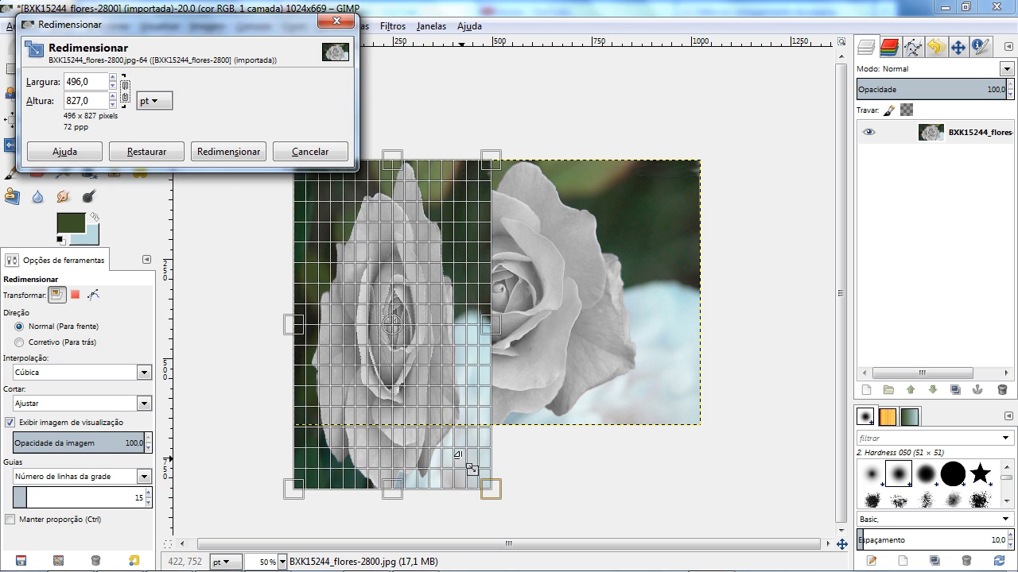
left_click_drag(472, 470, 680, 475)
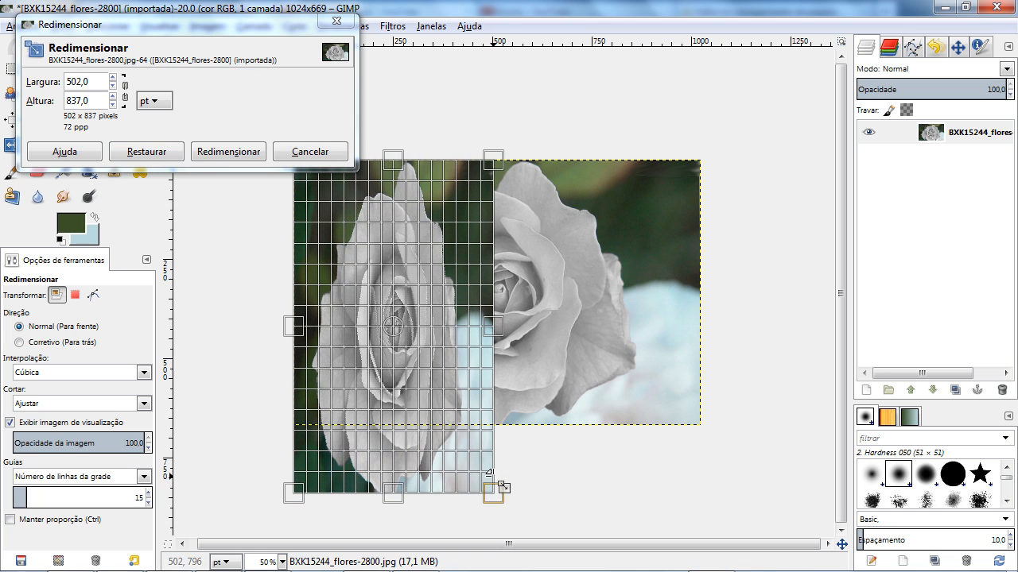
left_click_drag(501, 493, 528, 461)
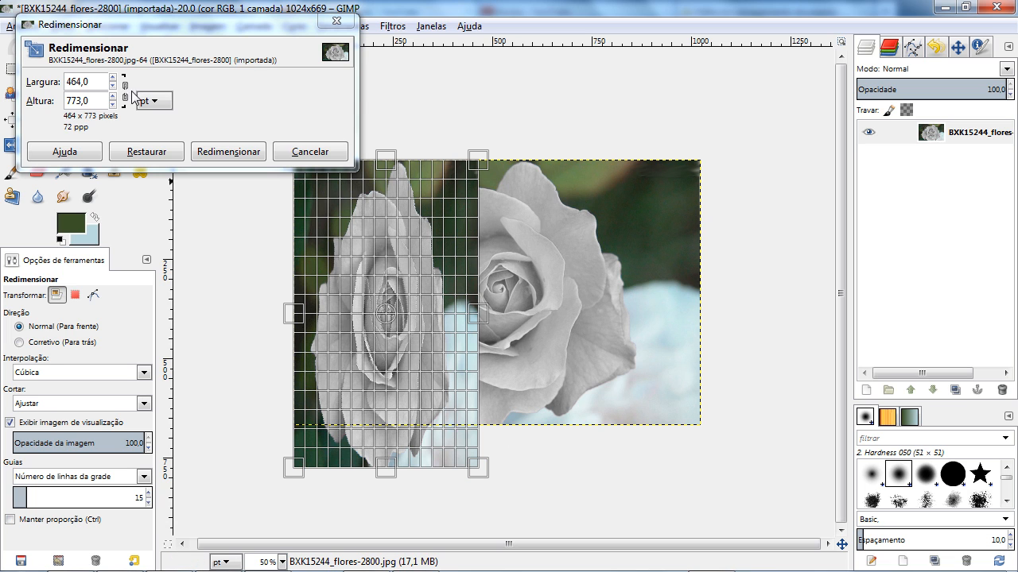
left_click_drag(477, 466, 718, 254)
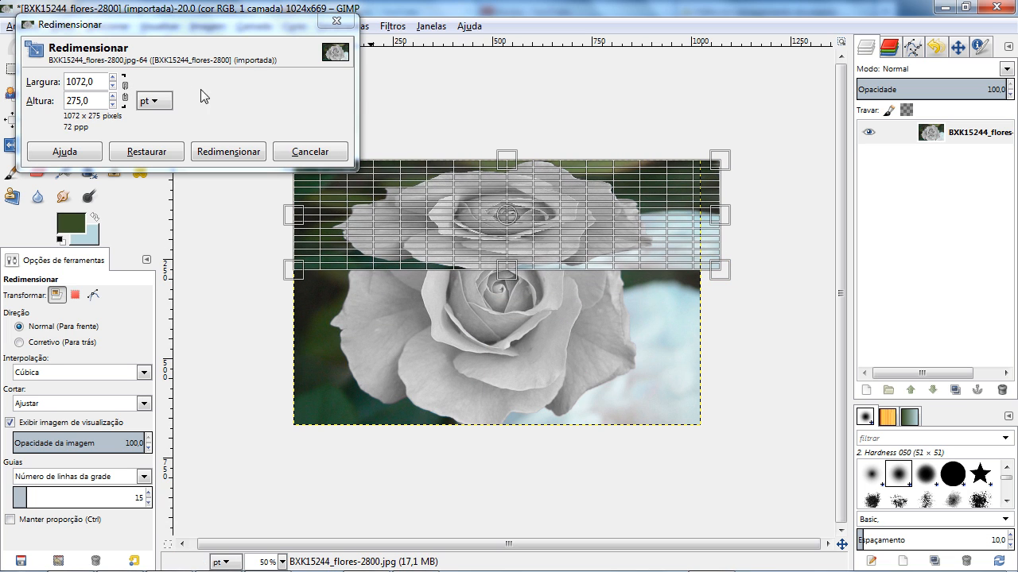
Lock the proportions, resize the preview to about 1236 × 317 pixels, apply the scaling, and undo it.
left_click(125, 94)
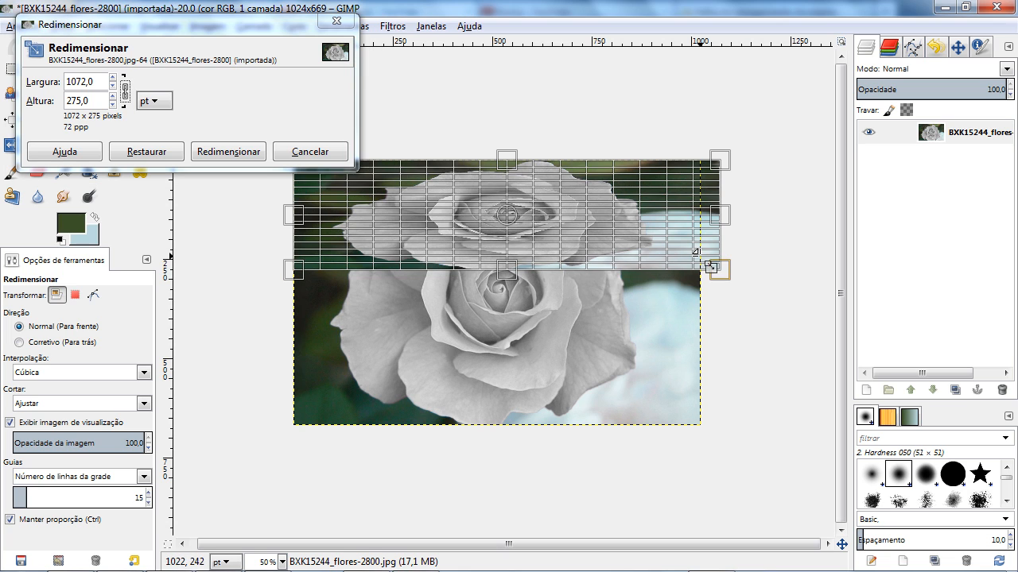
left_click_drag(719, 271, 467, 210)
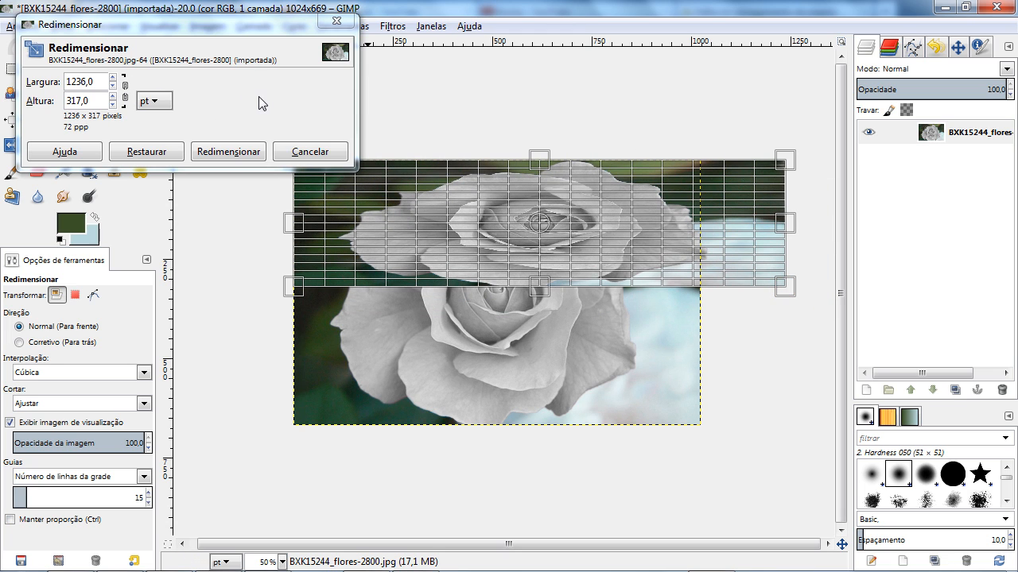
left_click(228, 152)
key("ctrl+z")
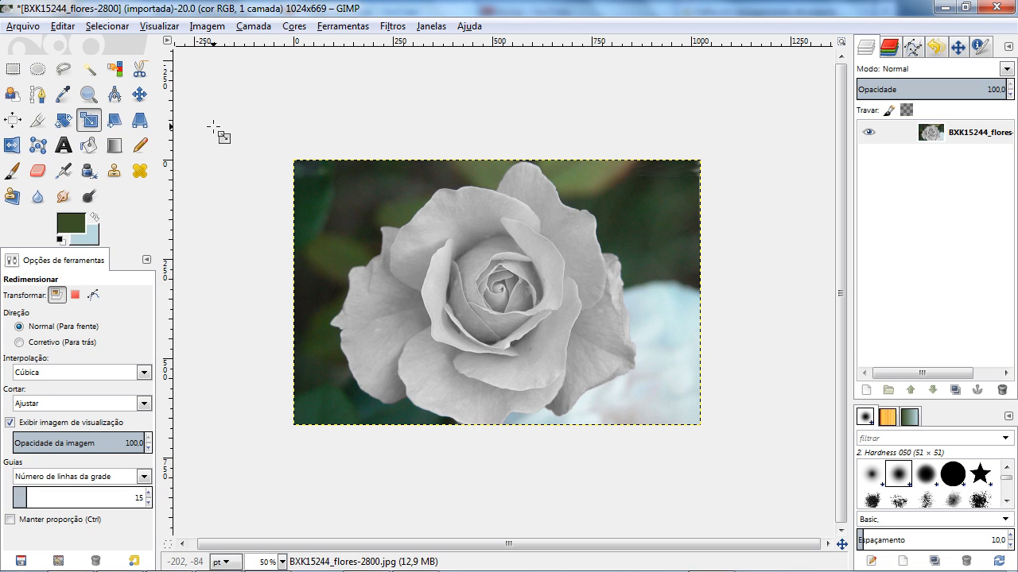
Shear the rose layer freehand along X, passing through a magnitude of about 69, apply the shear, and undo it.
left_click(115, 123)
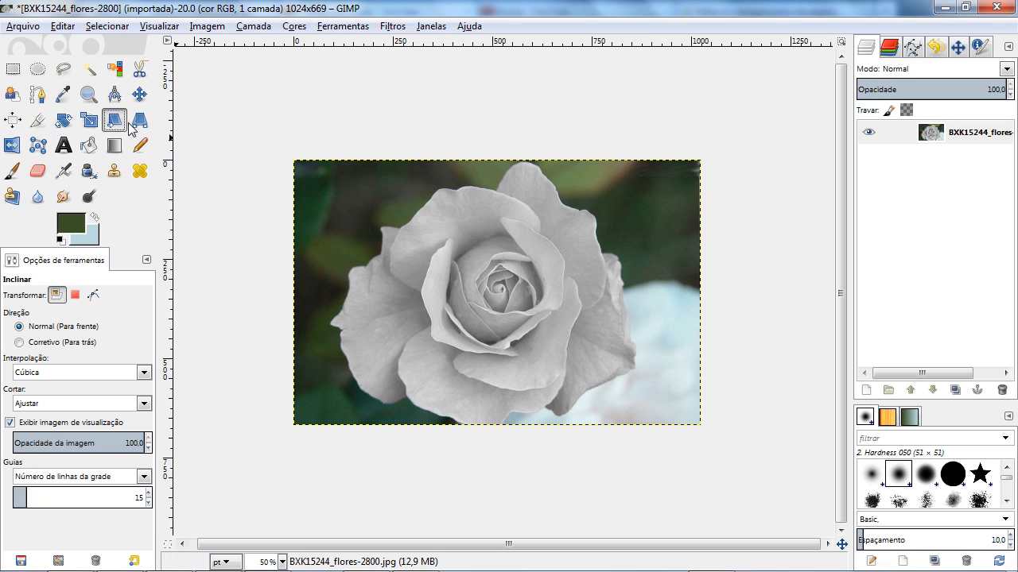
left_click(570, 283)
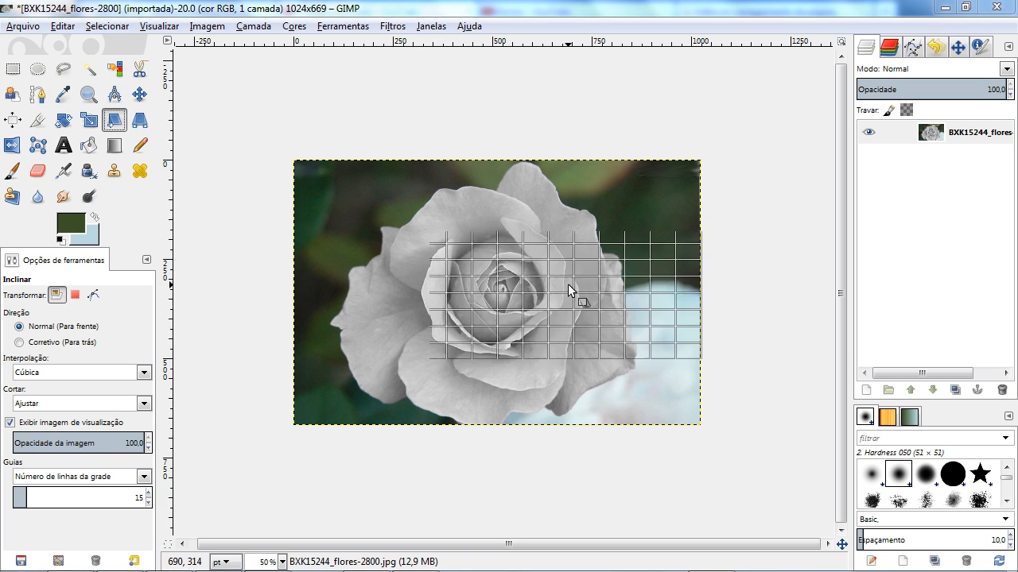
left_click_drag(595, 243, 186, 64)
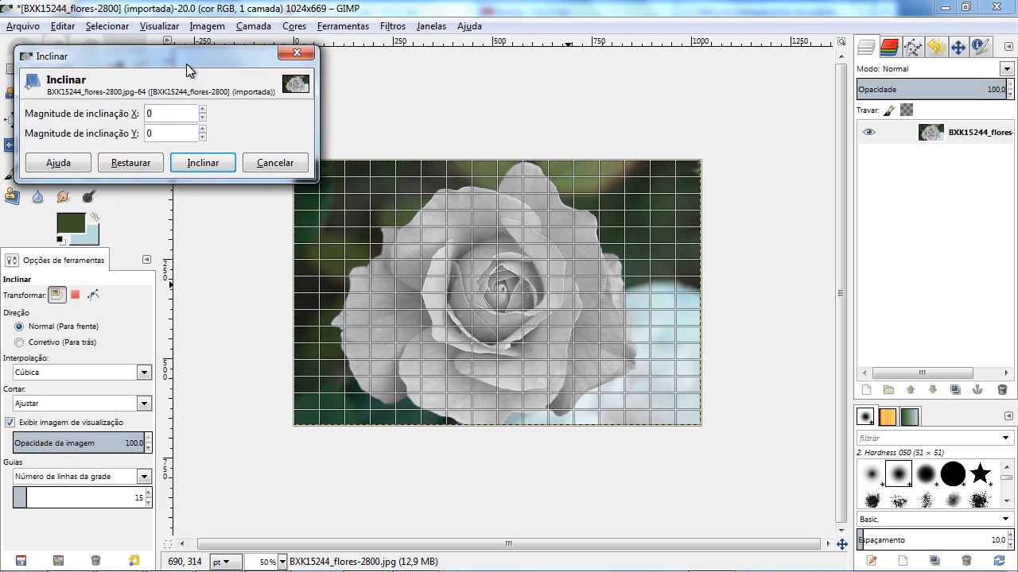
left_click_drag(522, 418, 737, 378)
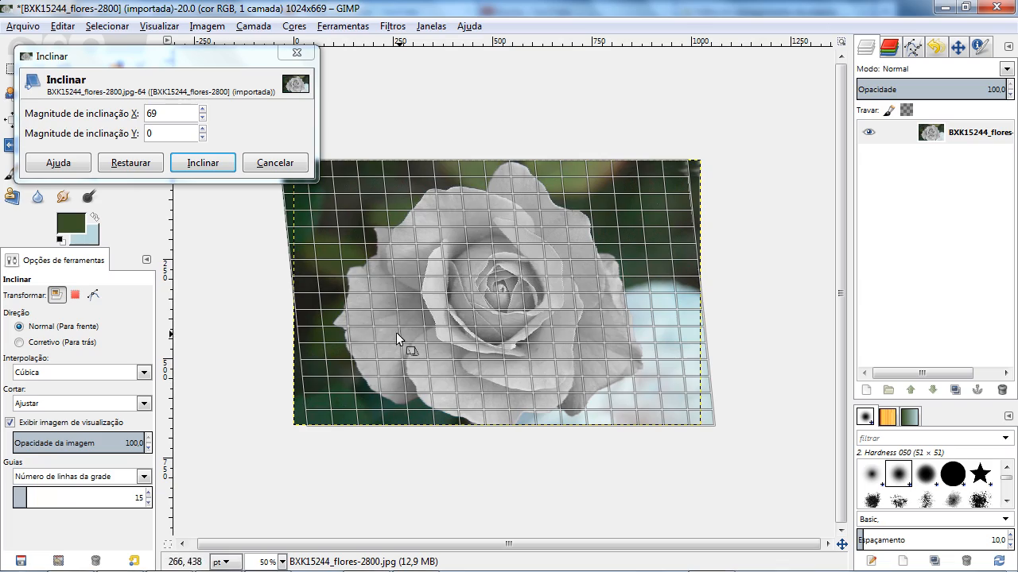
left_click_drag(396, 332, 191, 237)
left_click(203, 162)
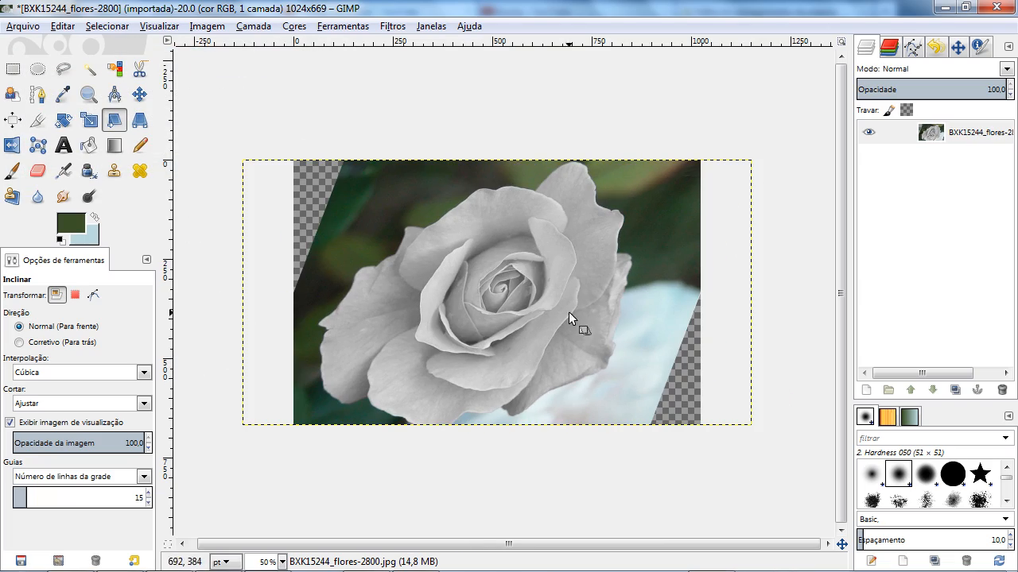
key("ctrl+z")
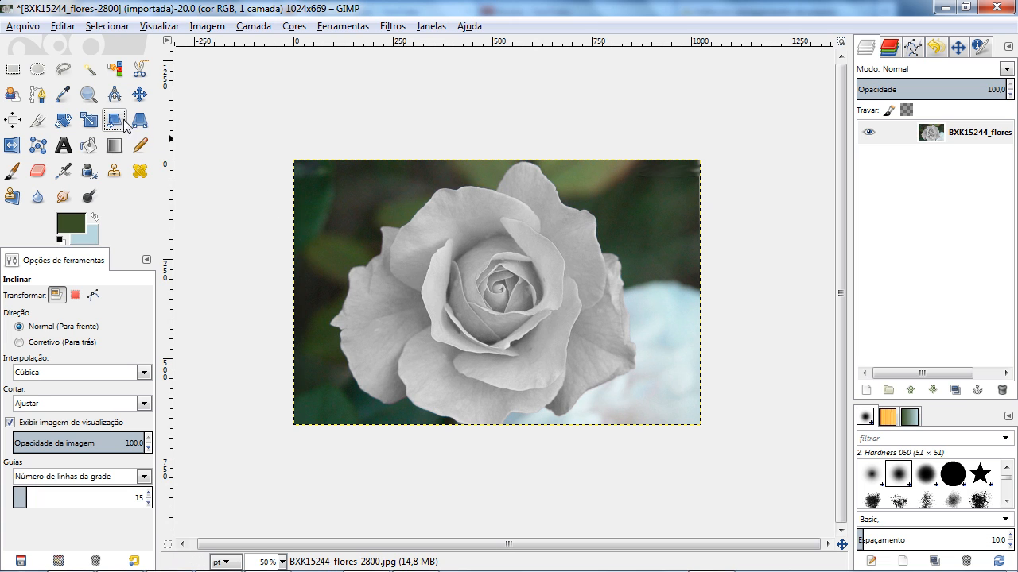
Start another shear, raise the Y magnitude in single increments, shear freehand to about -50 in Y, and reset the preview.
left_click(475, 281)
left_click_drag(483, 241, 75, 46)
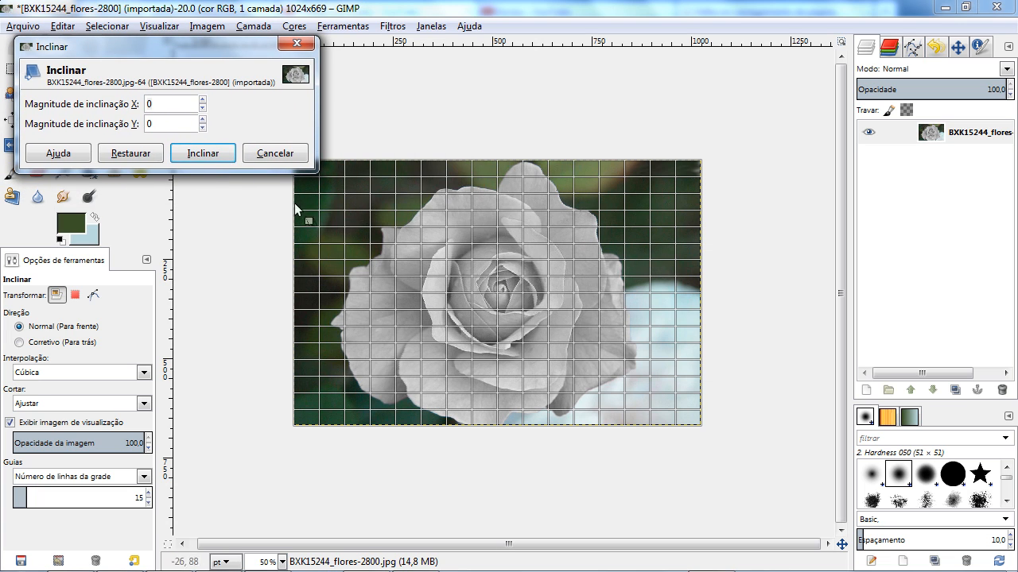
left_click(203, 120)
left_click(203, 121)
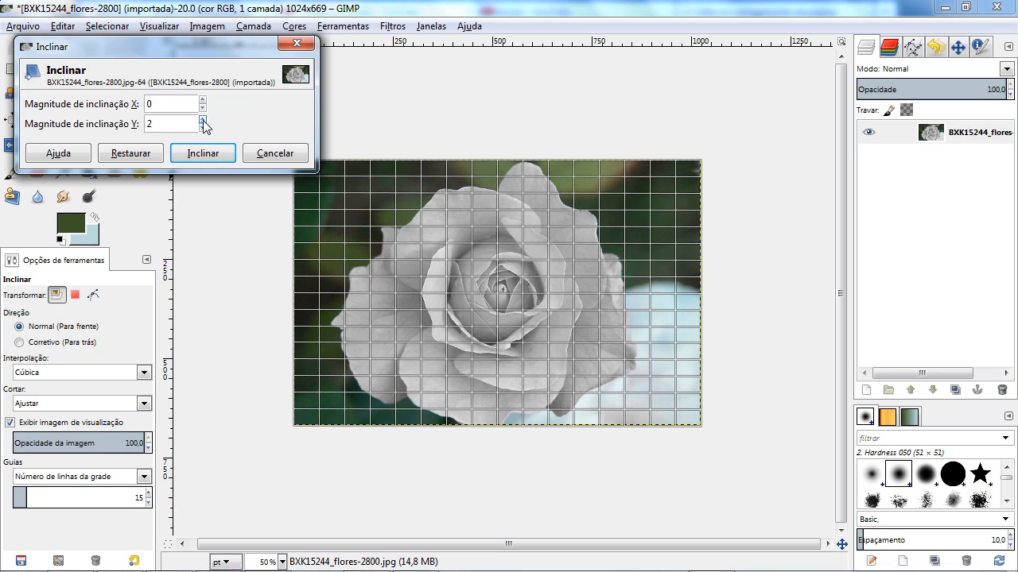
left_click(203, 120)
left_click_drag(547, 306, 466, 322)
left_click(169, 104)
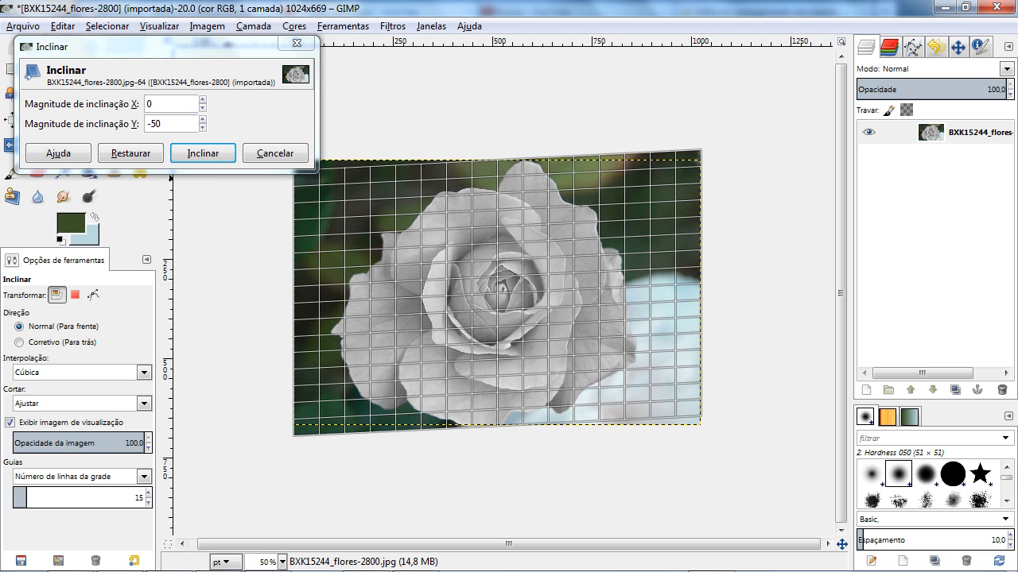
left_click(131, 153)
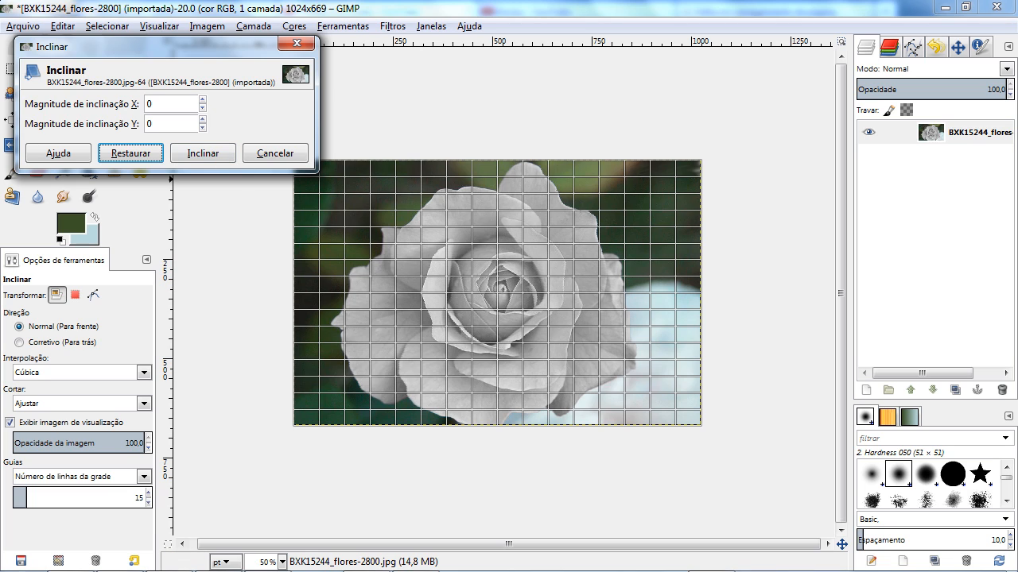
Try freehand shears in X of about 146 and -70, resetting the preview between attempts.
left_click(169, 104)
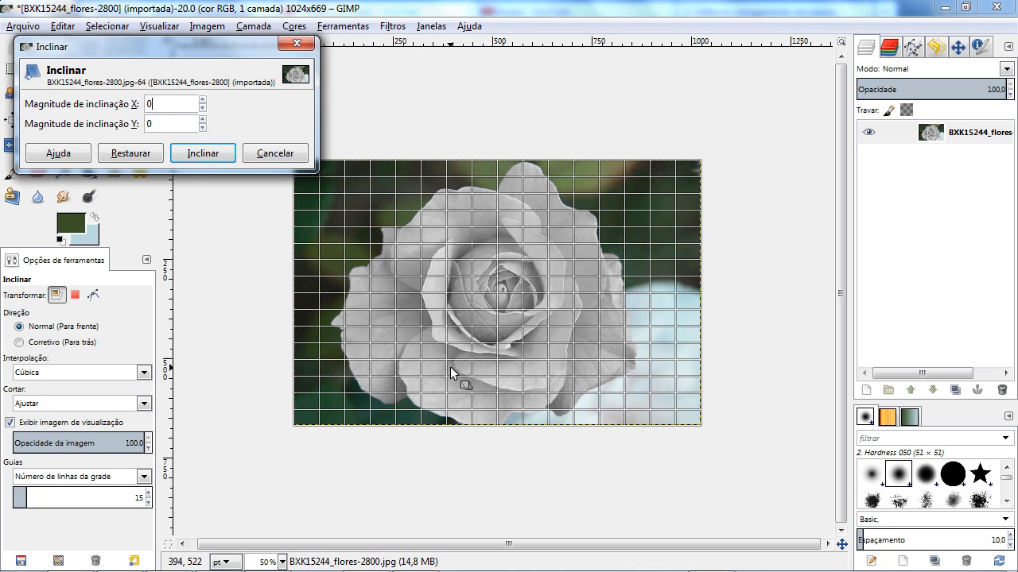
left_click_drag(450, 366, 206, 180)
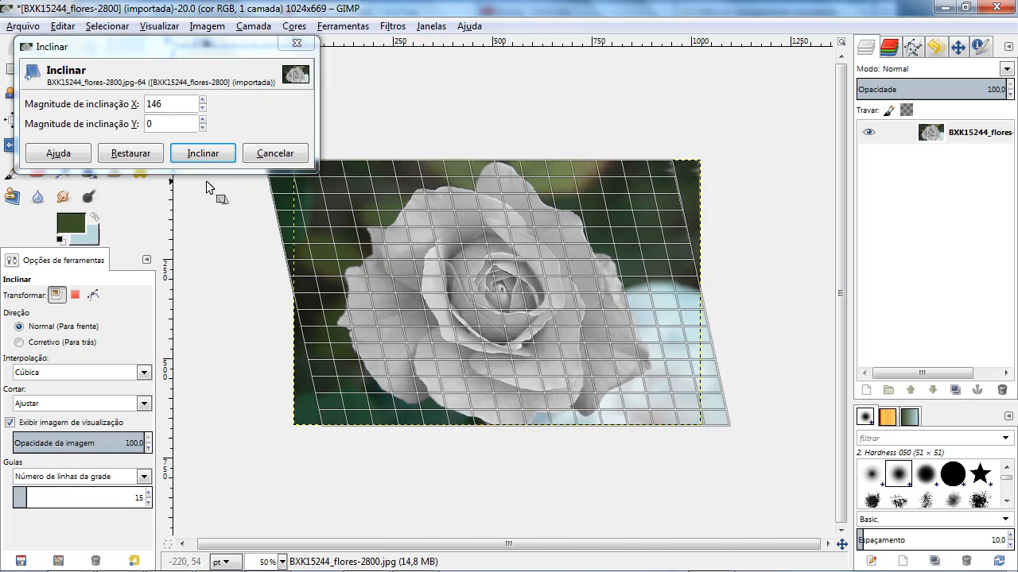
left_click(127, 154)
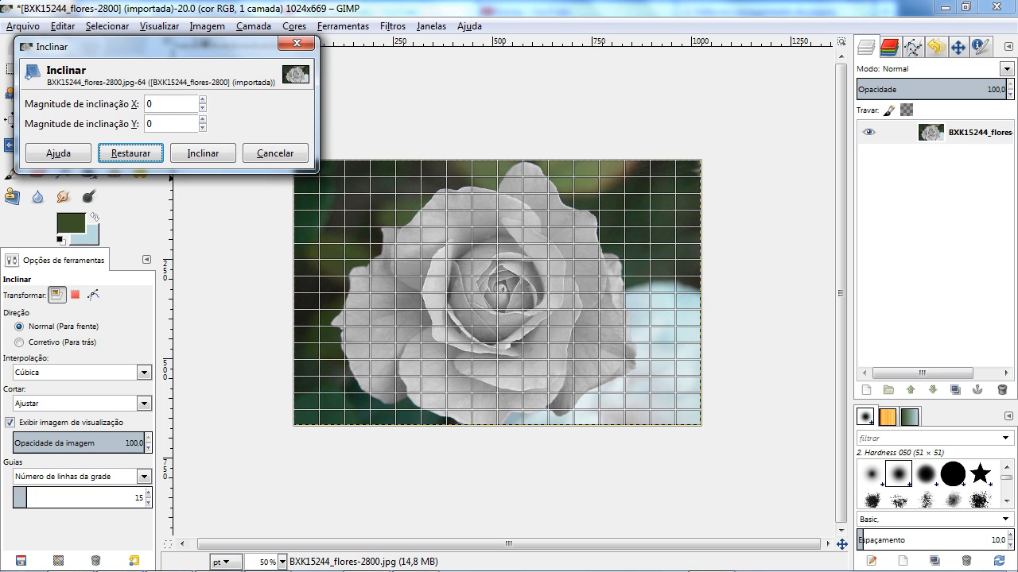
left_click(159, 124)
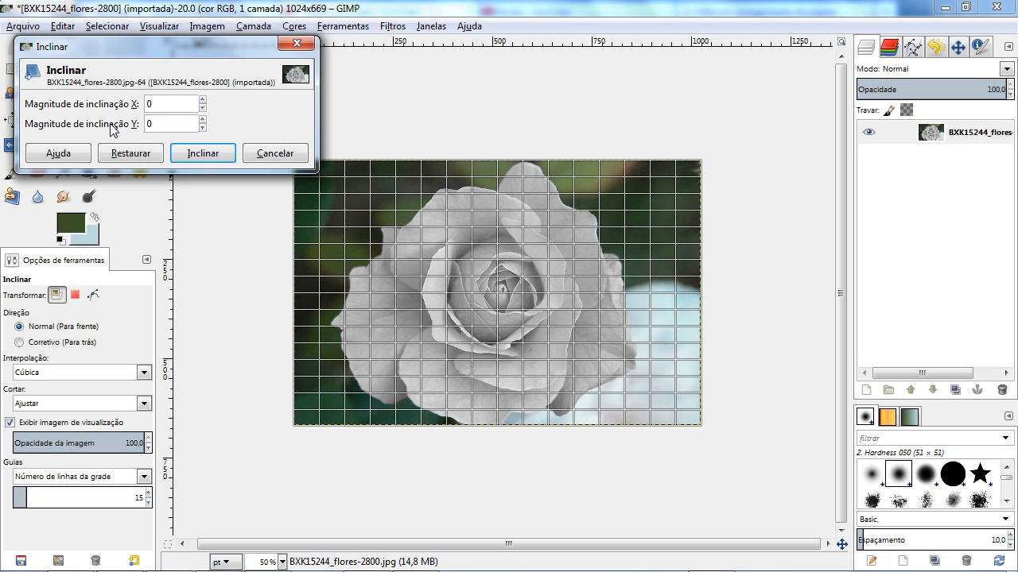
left_click_drag(668, 340, 640, 343)
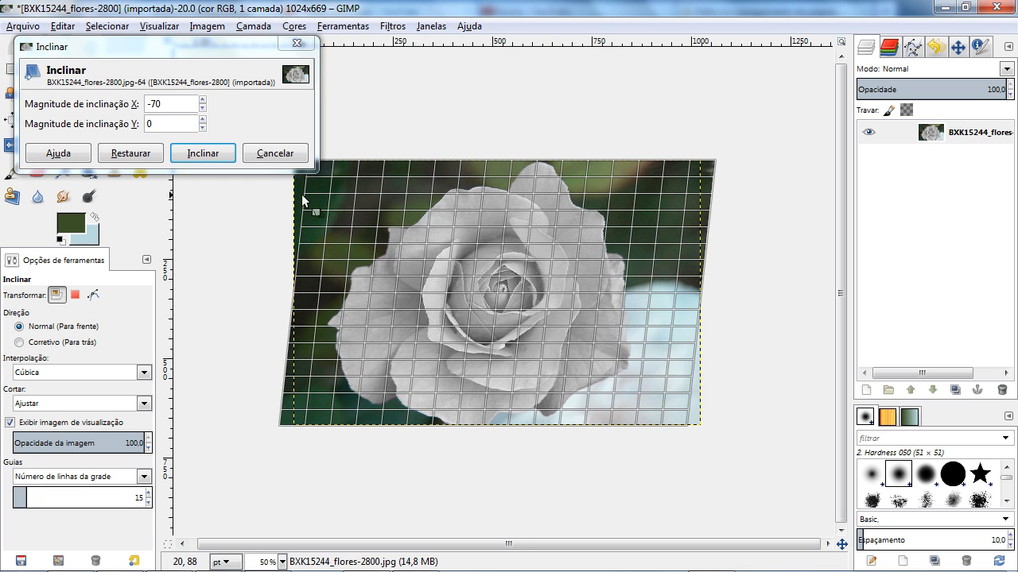
left_click(159, 147)
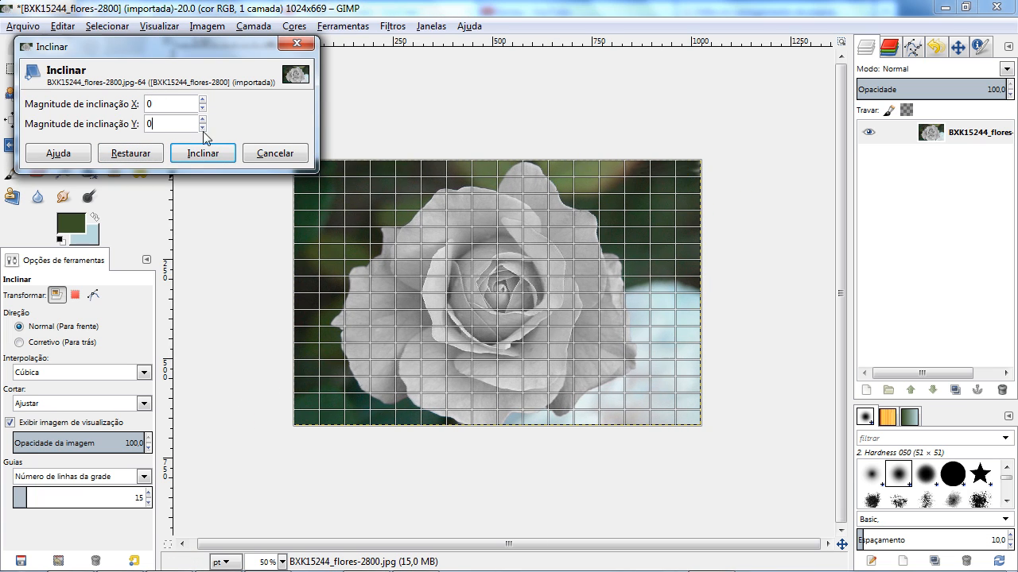
left_click_drag(388, 213, 695, 226)
left_click(148, 159)
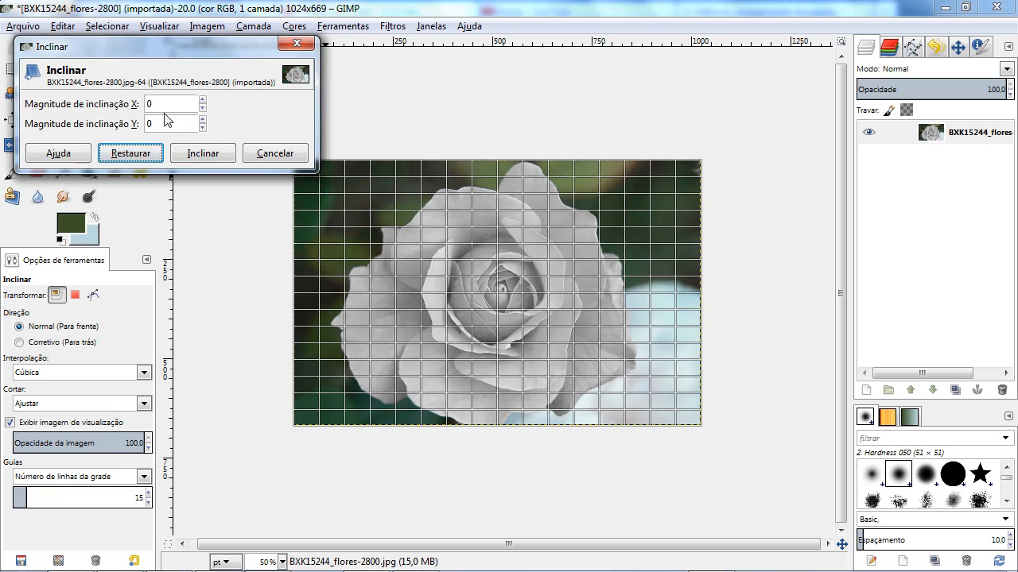
Shear the preview to about 240 in X, reset it, try one more freehand shear, and reset and cancel the shearing.
left_click_drag(475, 361, 584, 352)
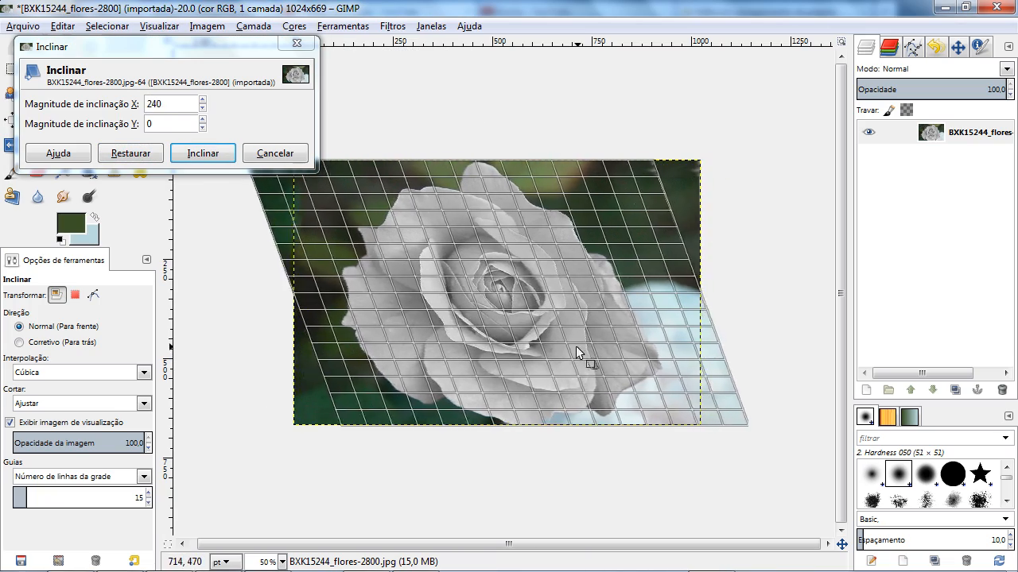
left_click(130, 153)
left_click_drag(289, 212, 344, 232)
left_click(126, 154)
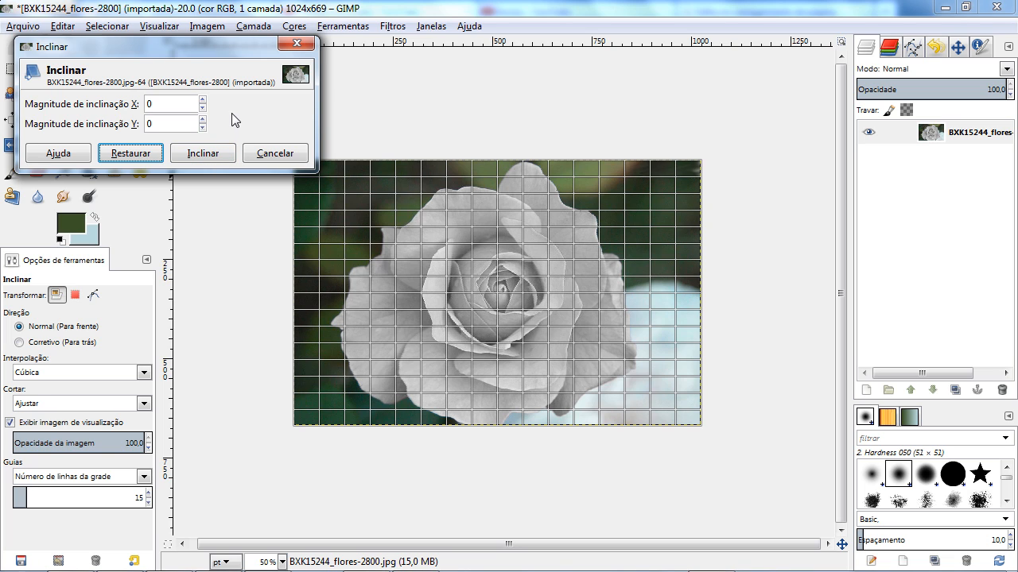
left_click(276, 154)
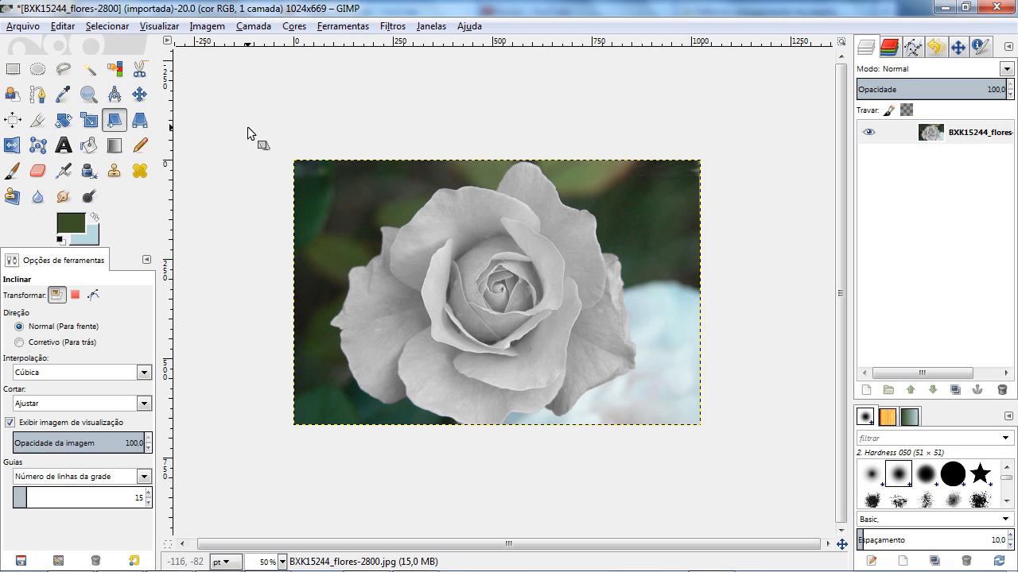
Start the Perspective tool on the rose layer and pull the preview's upper-right, lower-right and lower-left corners inward.
left_click(140, 121)
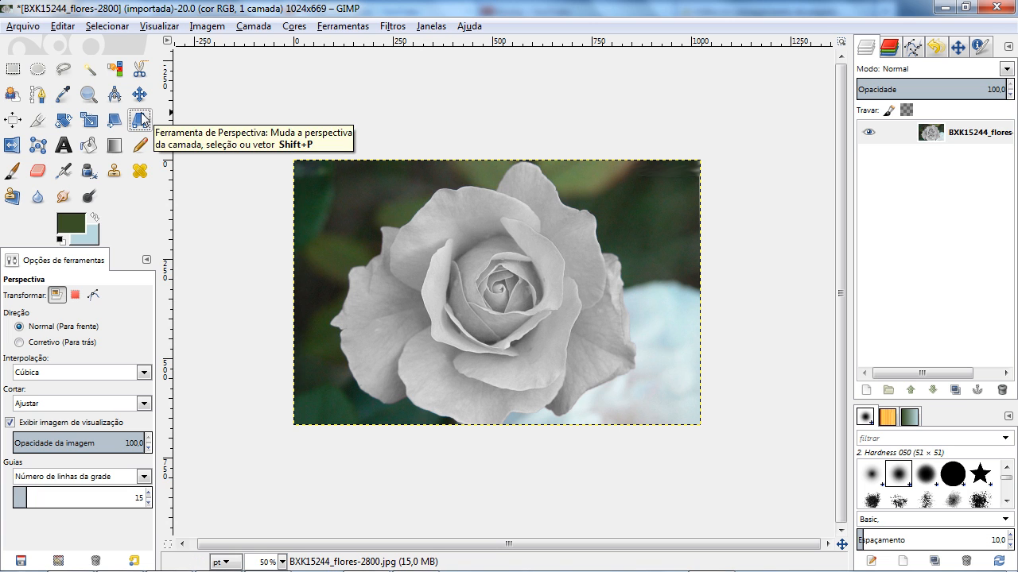
left_click(462, 255)
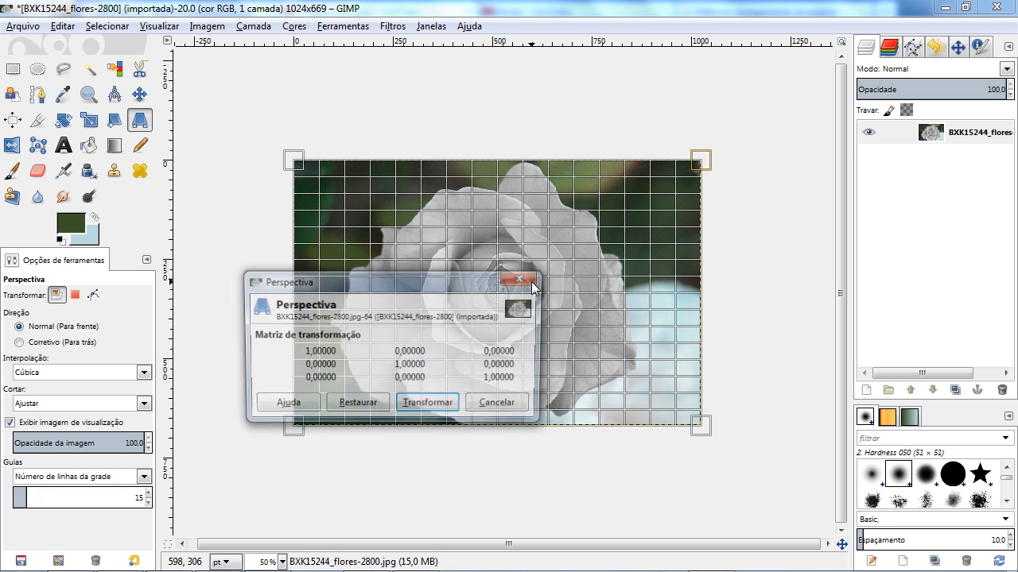
left_click_drag(448, 240, 228, 22)
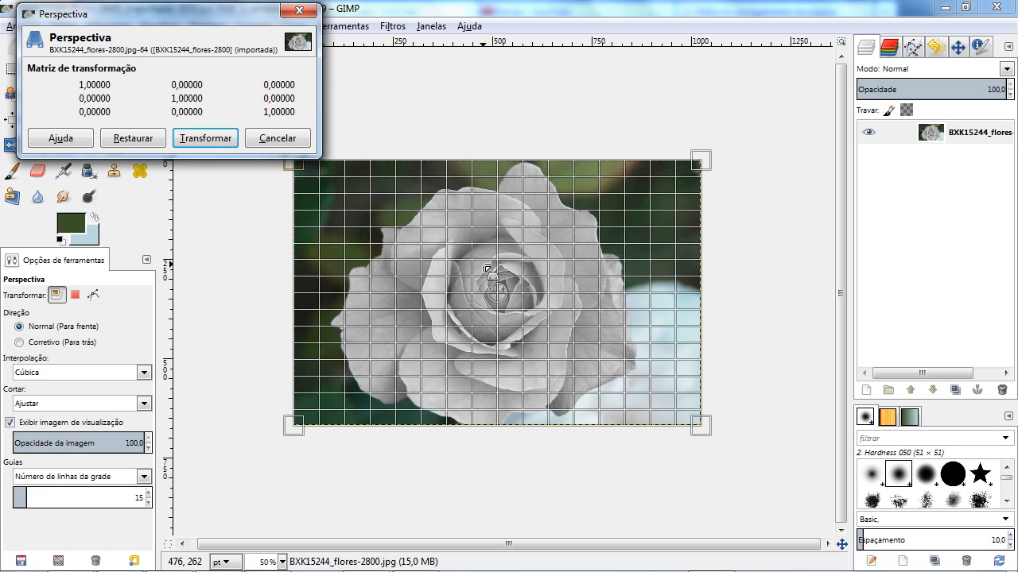
mouse_move(699, 426)
left_mouse_down()
mouse_move(600, 368)
mouse_move(552, 268)
mouse_move(710, 439)
mouse_move(664, 516)
mouse_move(640, 310)
mouse_move(499, 238)
mouse_move(595, 402)
mouse_move(392, 334)
mouse_move(389, 323)
mouse_move(390, 342)
mouse_move(384, 246)
mouse_move(668, 429)
mouse_move(636, 373)
mouse_move(632, 382)
mouse_move(671, 361)
mouse_move(612, 245)
mouse_move(614, 358)
mouse_move(652, 462)
mouse_move(698, 412)
left_mouse_up()
left_click_drag(699, 160, 492, 228)
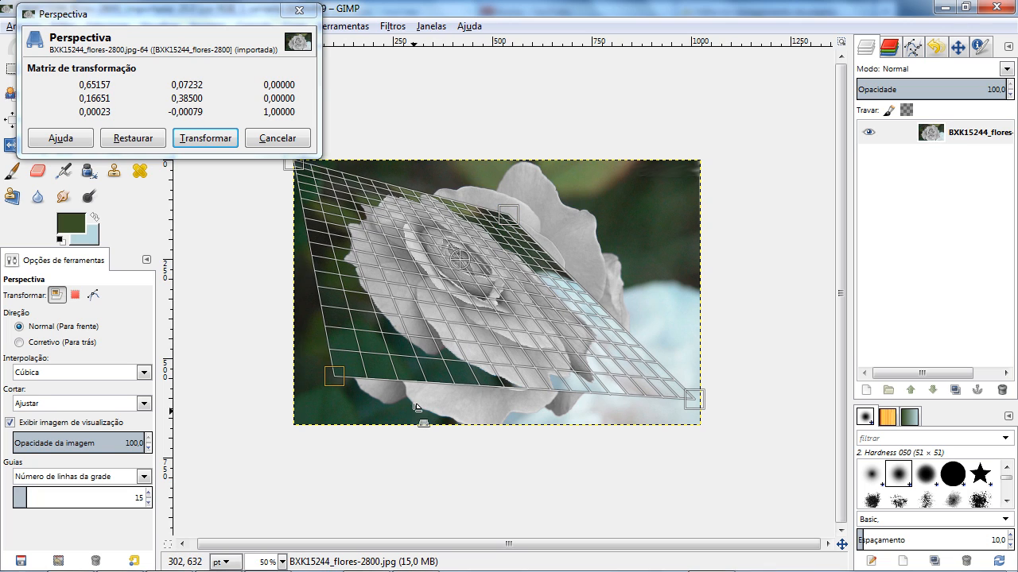
Pull the preview's lower-left, upper-right and upper-left corners outward and its lower-right corner inward toward the rose's centre.
left_click_drag(367, 371, 308, 424)
left_click_drag(507, 215, 726, 136)
left_click_drag(690, 398, 543, 277)
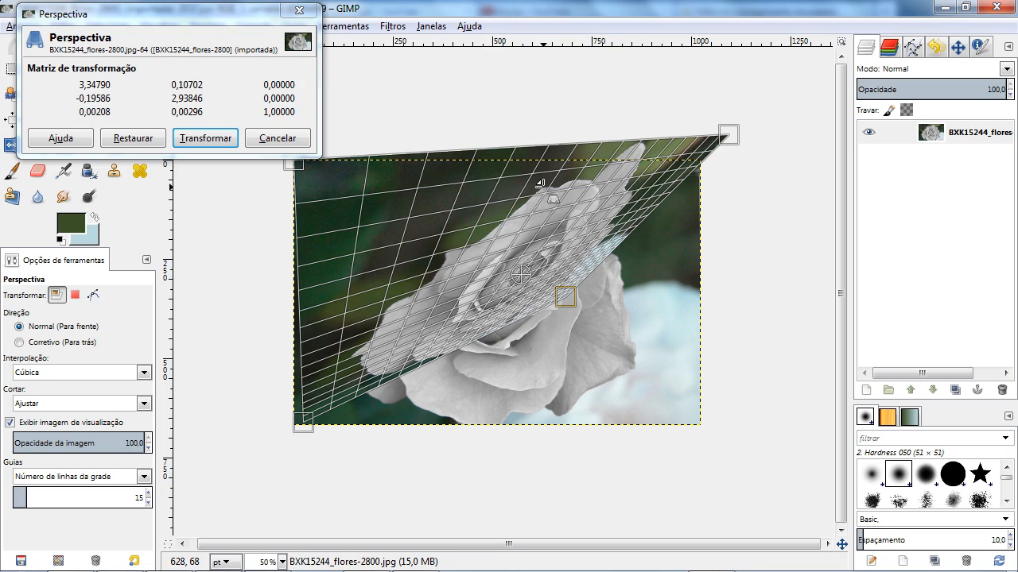
left_click_drag(355, 172, 318, 164)
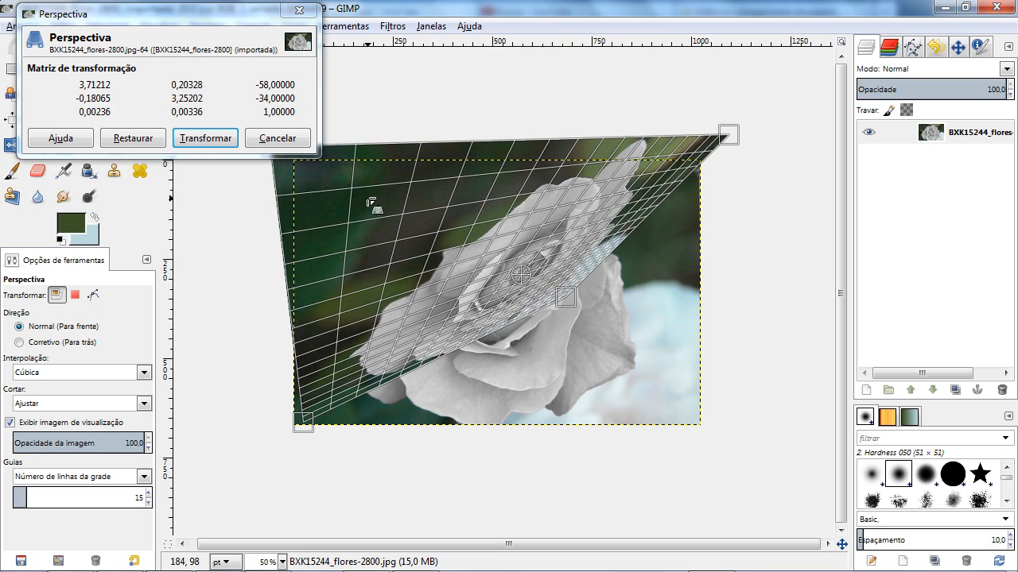
Shape the preview into a receding floor-like trapezoid over the photo's lower half, and reset and cancel the perspective change.
left_click_drag(565, 295, 710, 428)
left_click_drag(724, 141, 547, 288)
left_click_drag(311, 191, 543, 336)
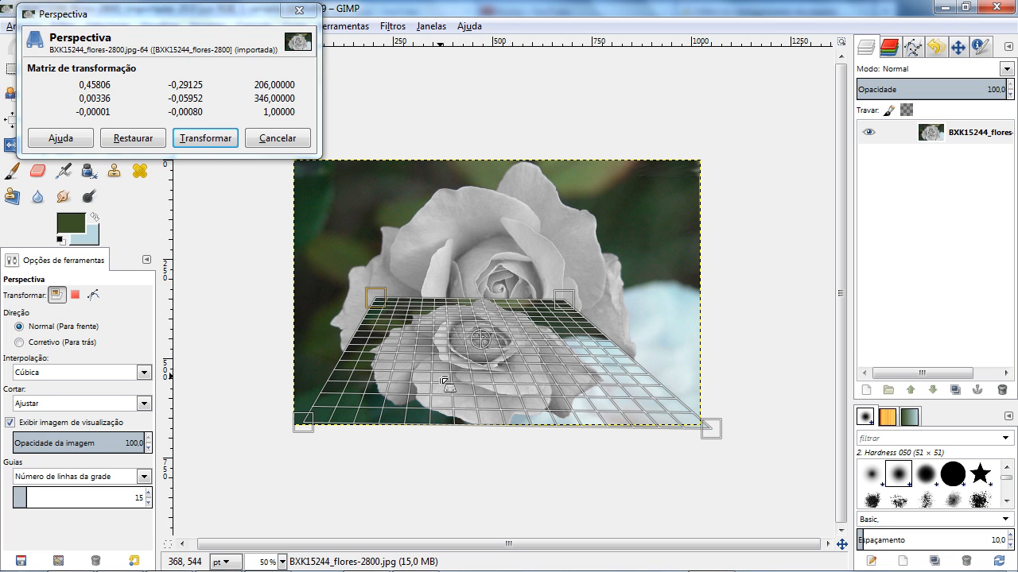
left_click_drag(558, 324, 578, 312)
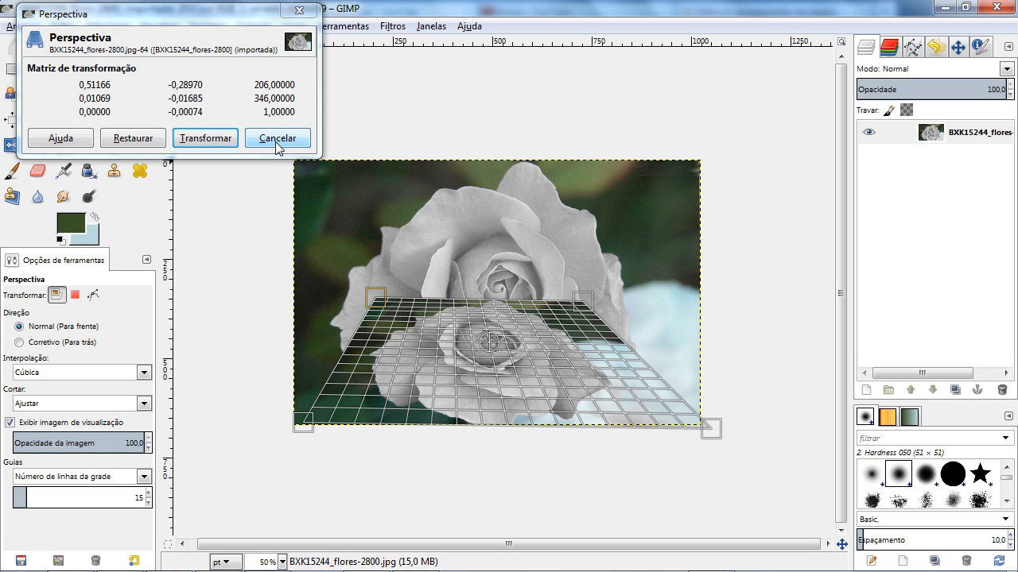
left_click(145, 140)
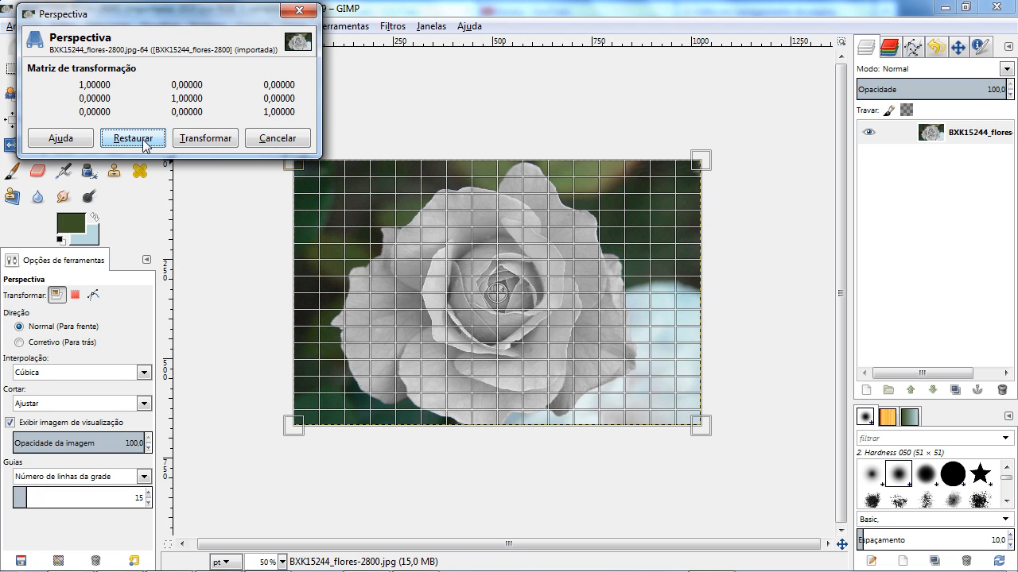
left_click(293, 144)
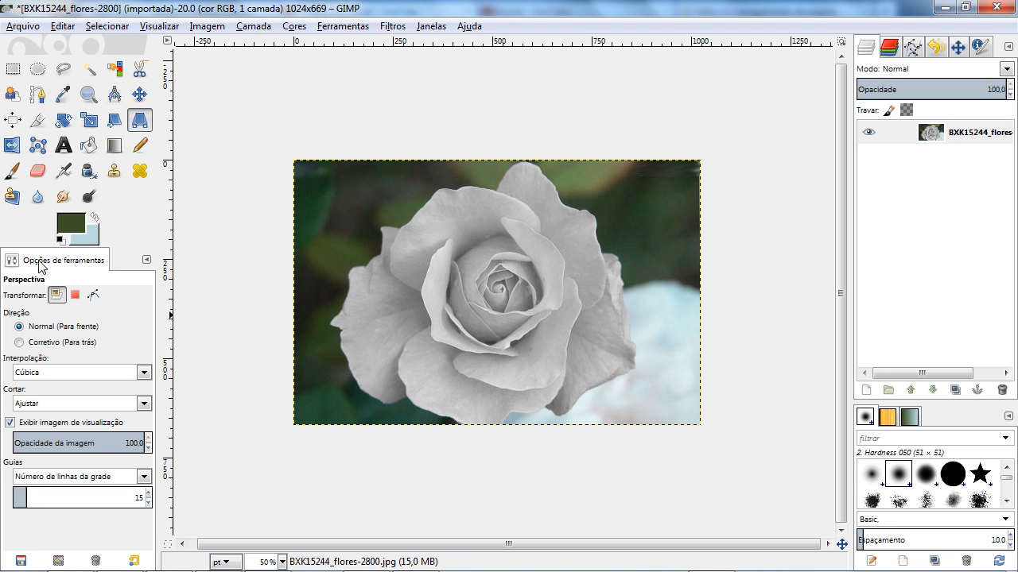
Compare the tool options of Rotate, Scale, Shear and Perspective by switching back and forth among the four tools.
left_click(114, 122)
left_click(89, 122)
left_click(65, 122)
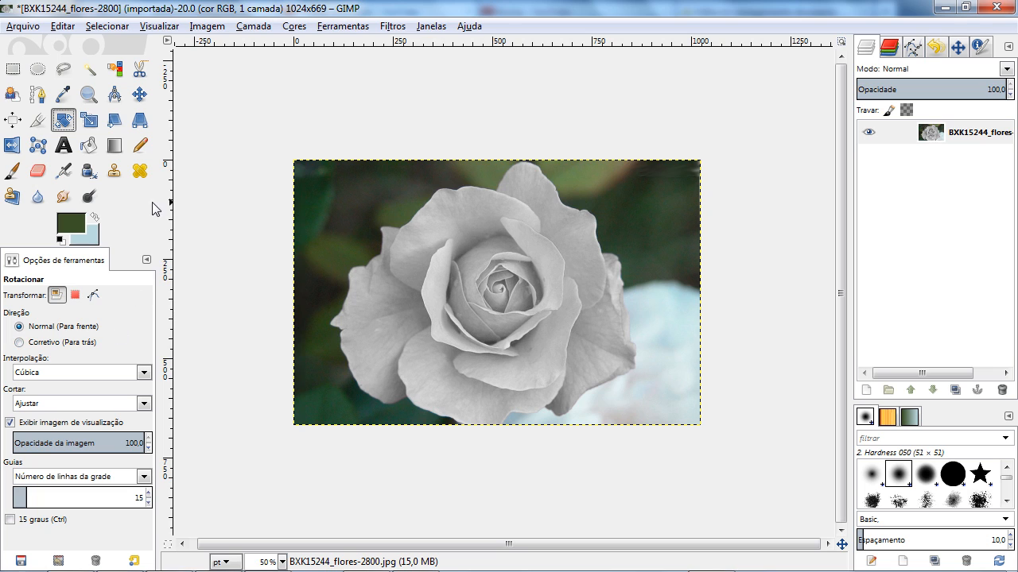
left_click(92, 122)
left_click(116, 122)
left_click(140, 122)
left_click(116, 122)
left_click(90, 122)
left_click(72, 122)
left_click(89, 121)
left_click(115, 121)
left_click(140, 121)
left_click(115, 121)
left_click(90, 121)
left_click(63, 121)
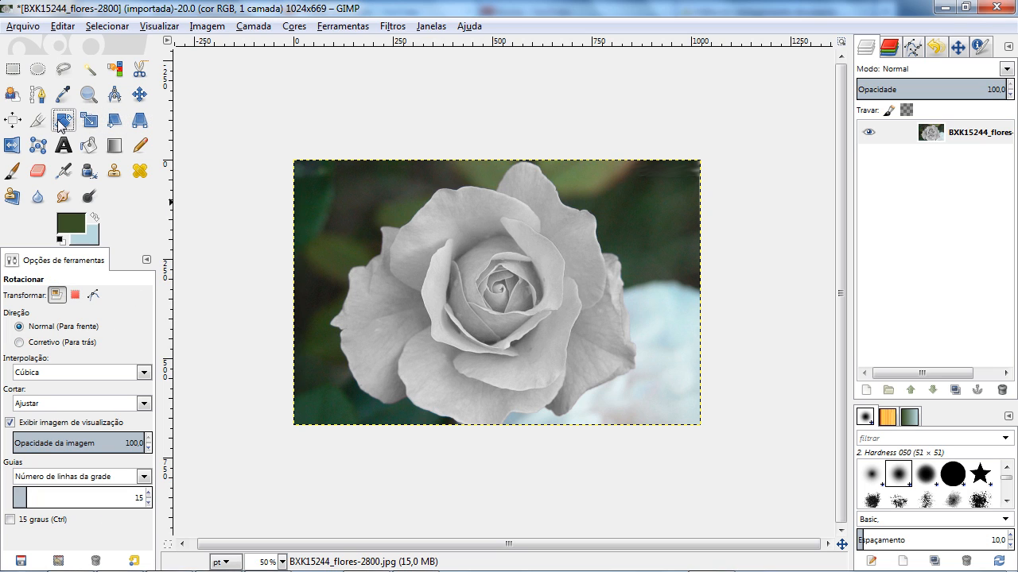